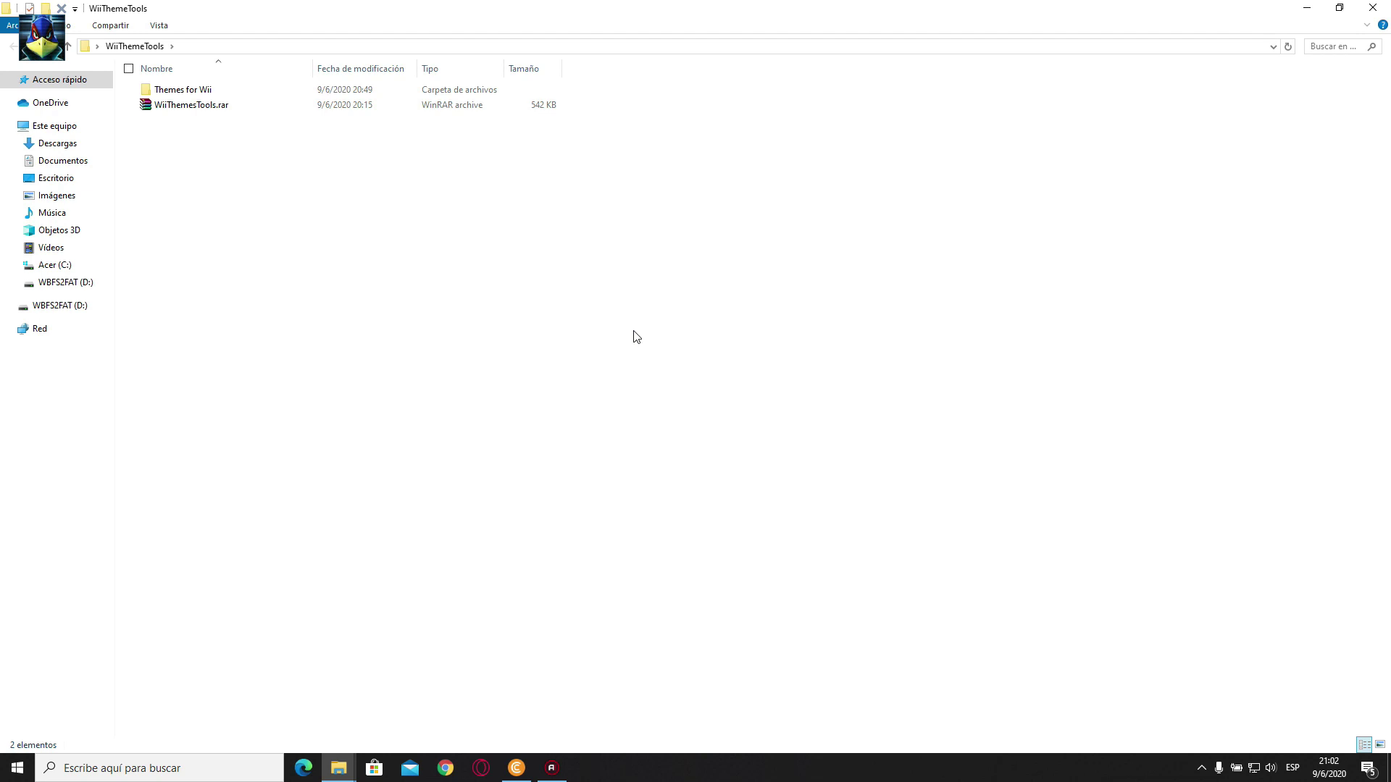
View the theme files in the Themes for Wii folder and return to WiiThemeTools
double_click(234, 92)
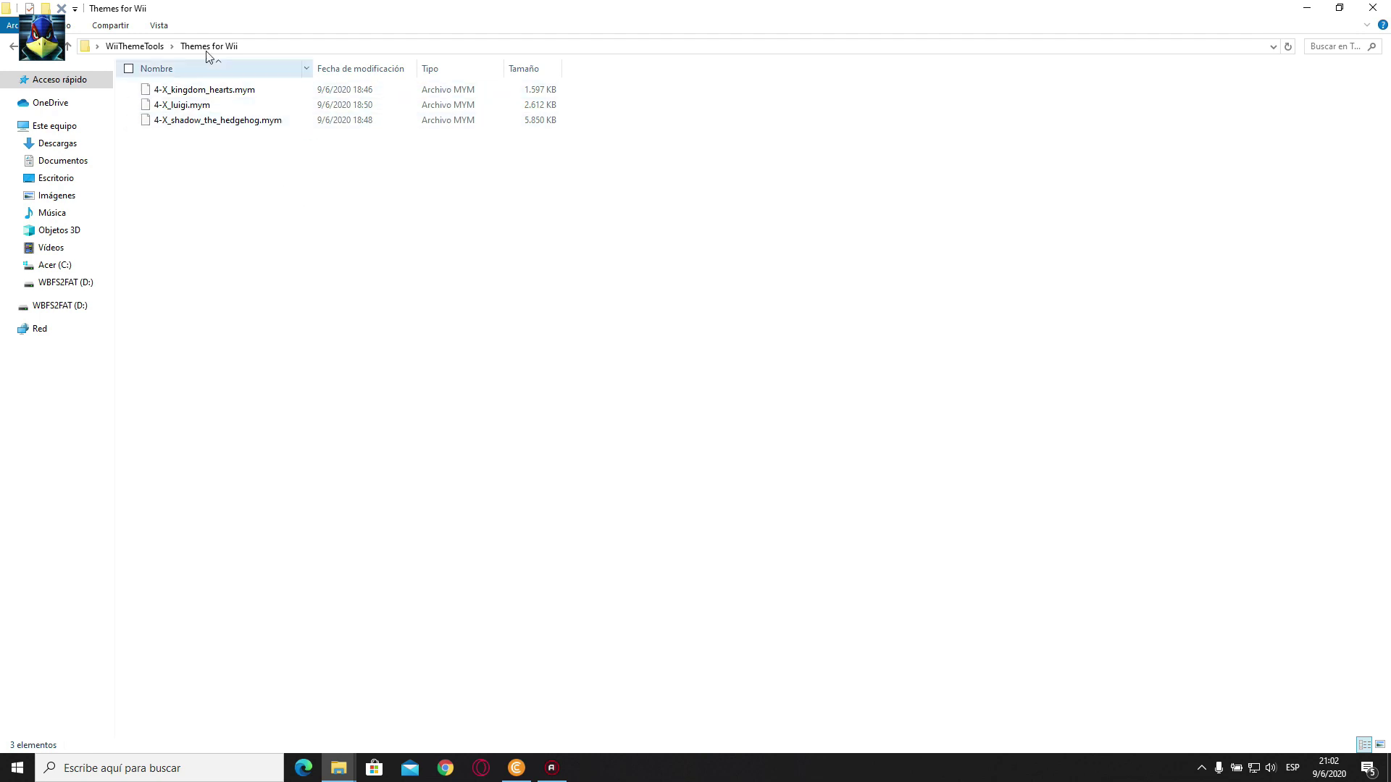
left_click(149, 48)
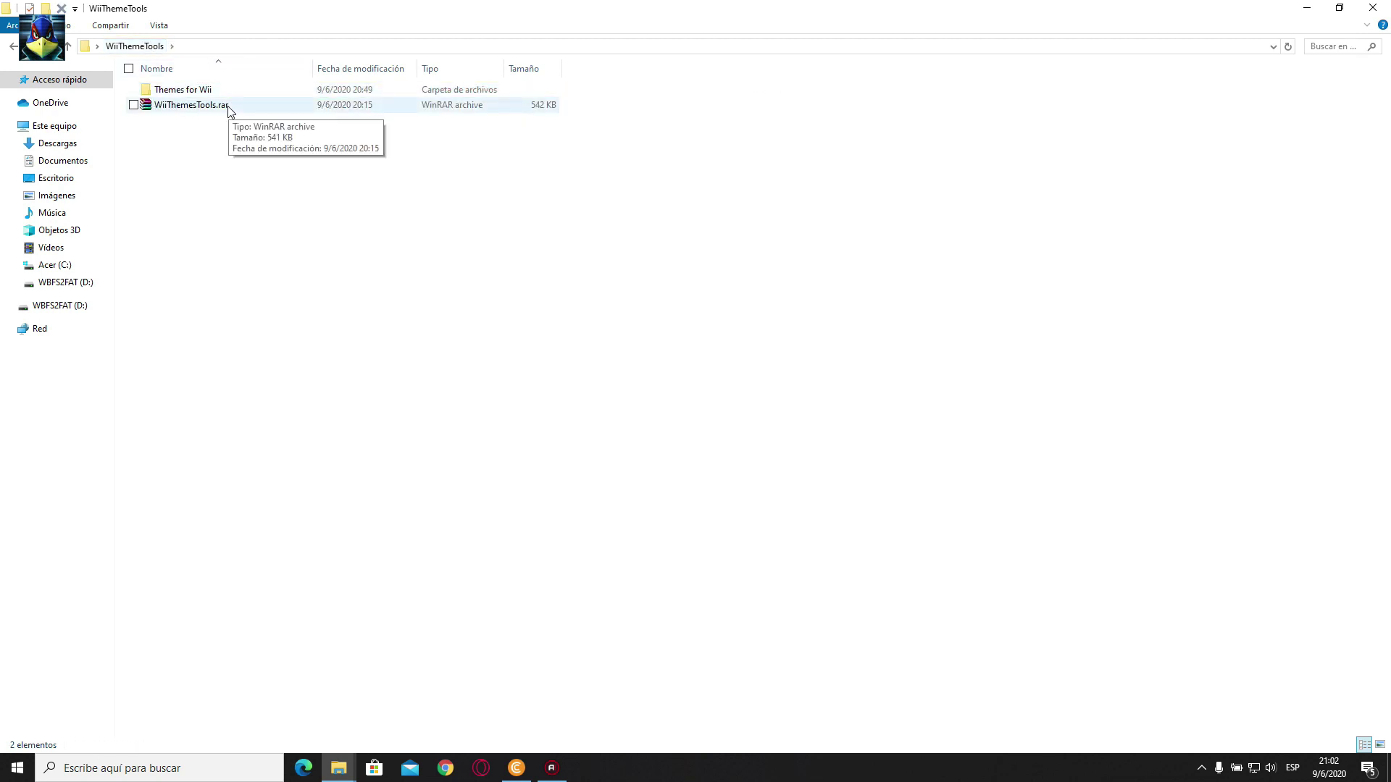
Extract WiiThemesTools.rar directly into the current WiiThemeTools folder
left_click(228, 106)
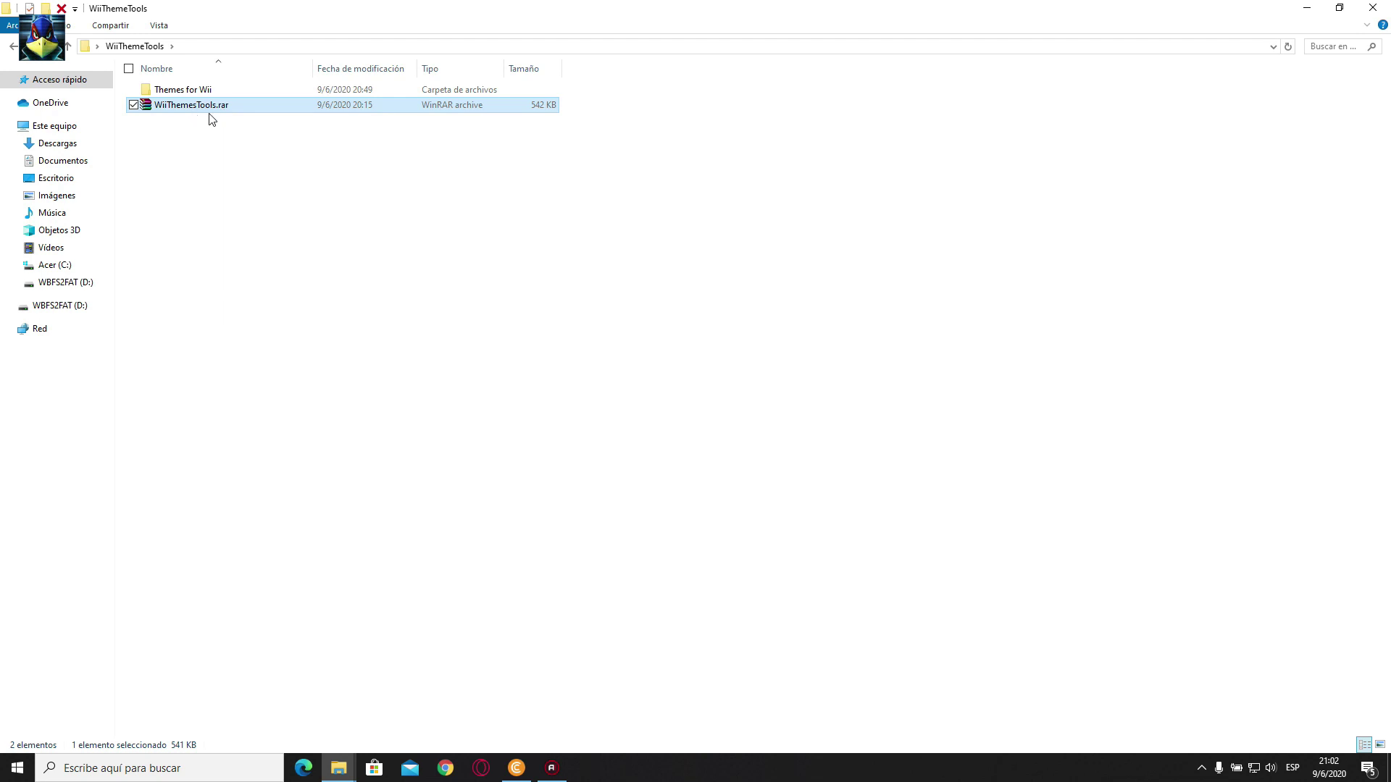
left_click(392, 281)
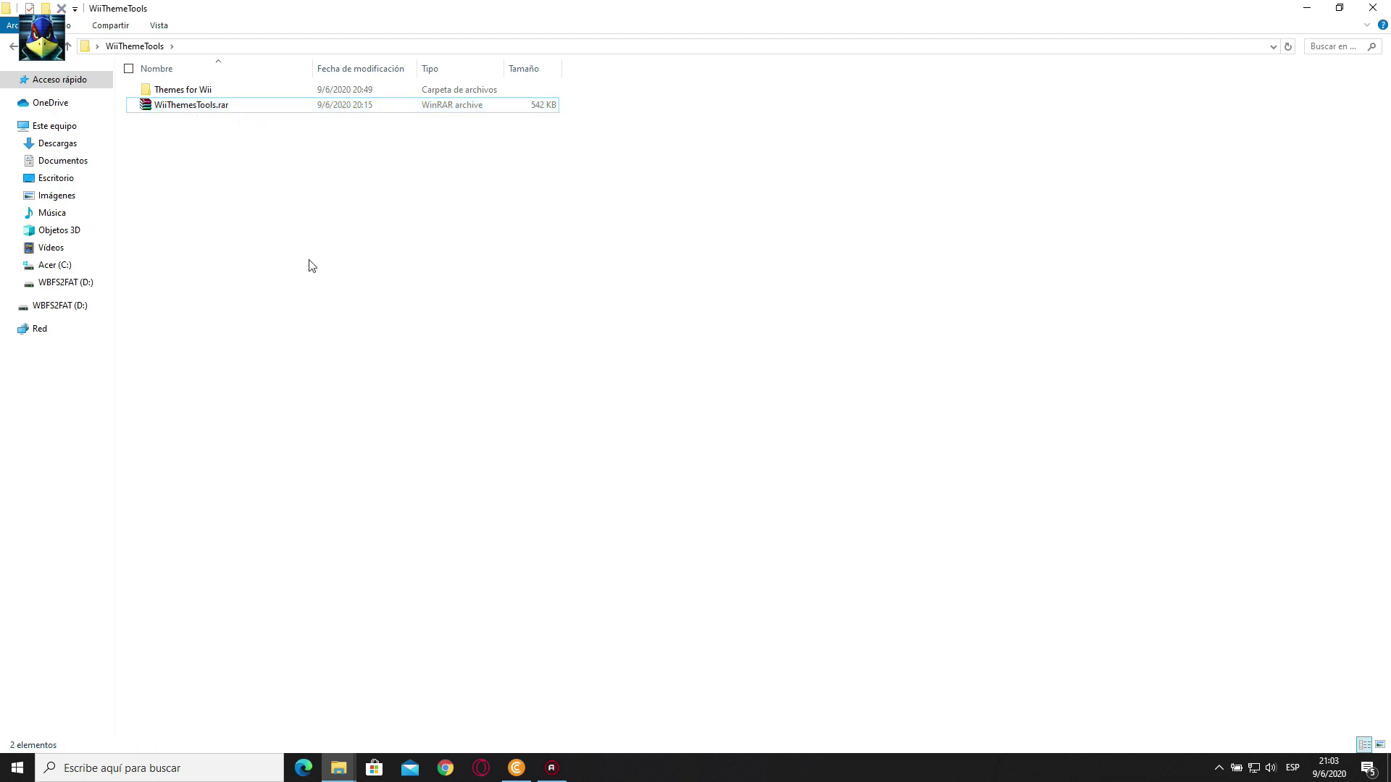
left_click(227, 108)
right_click(227, 109)
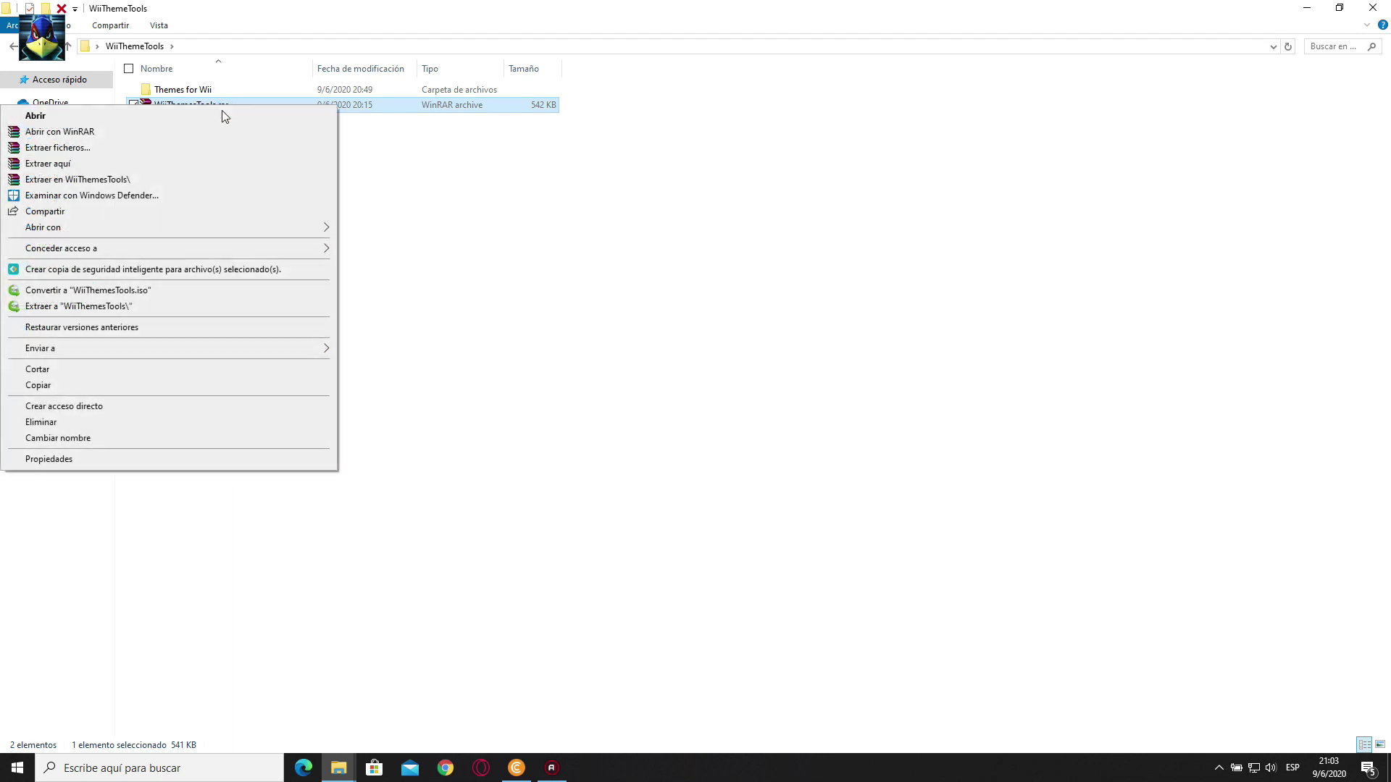
left_click(206, 166)
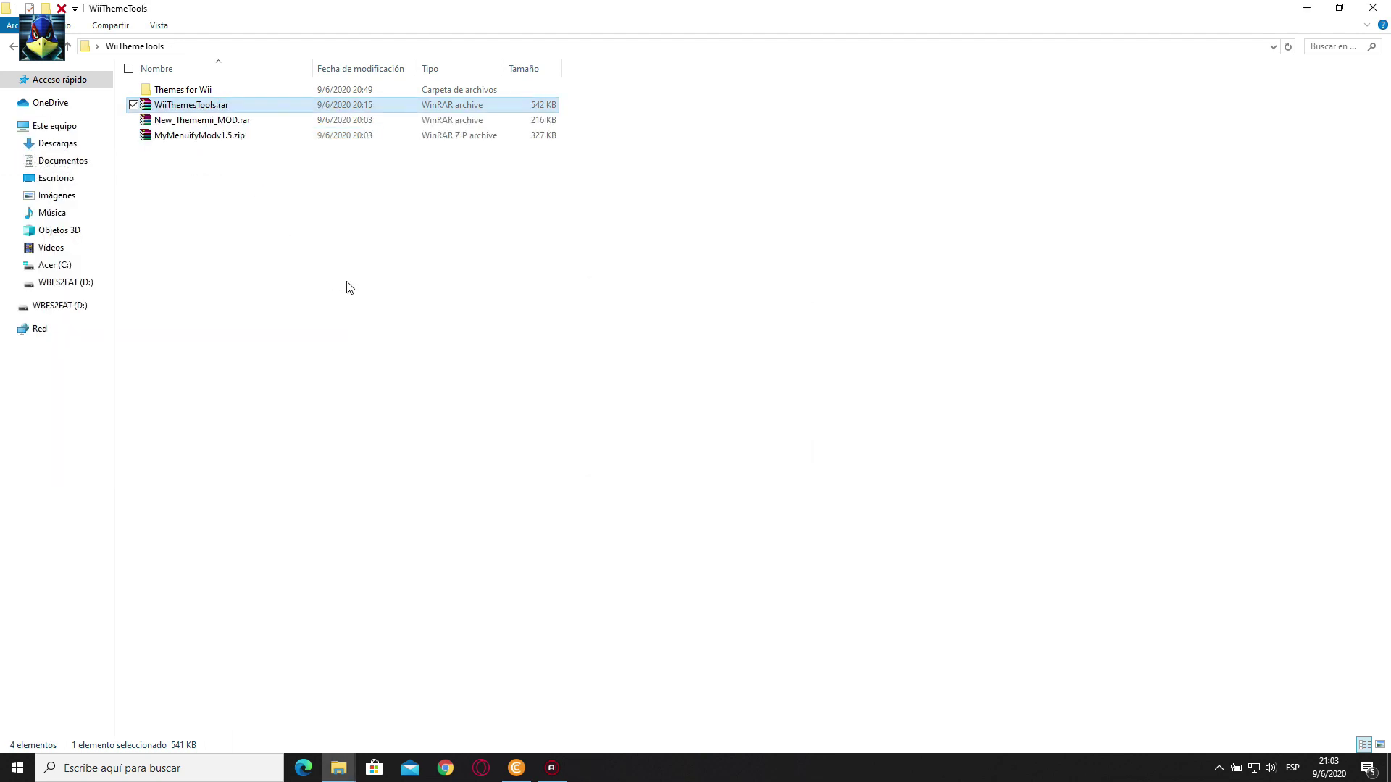
left_click(304, 233)
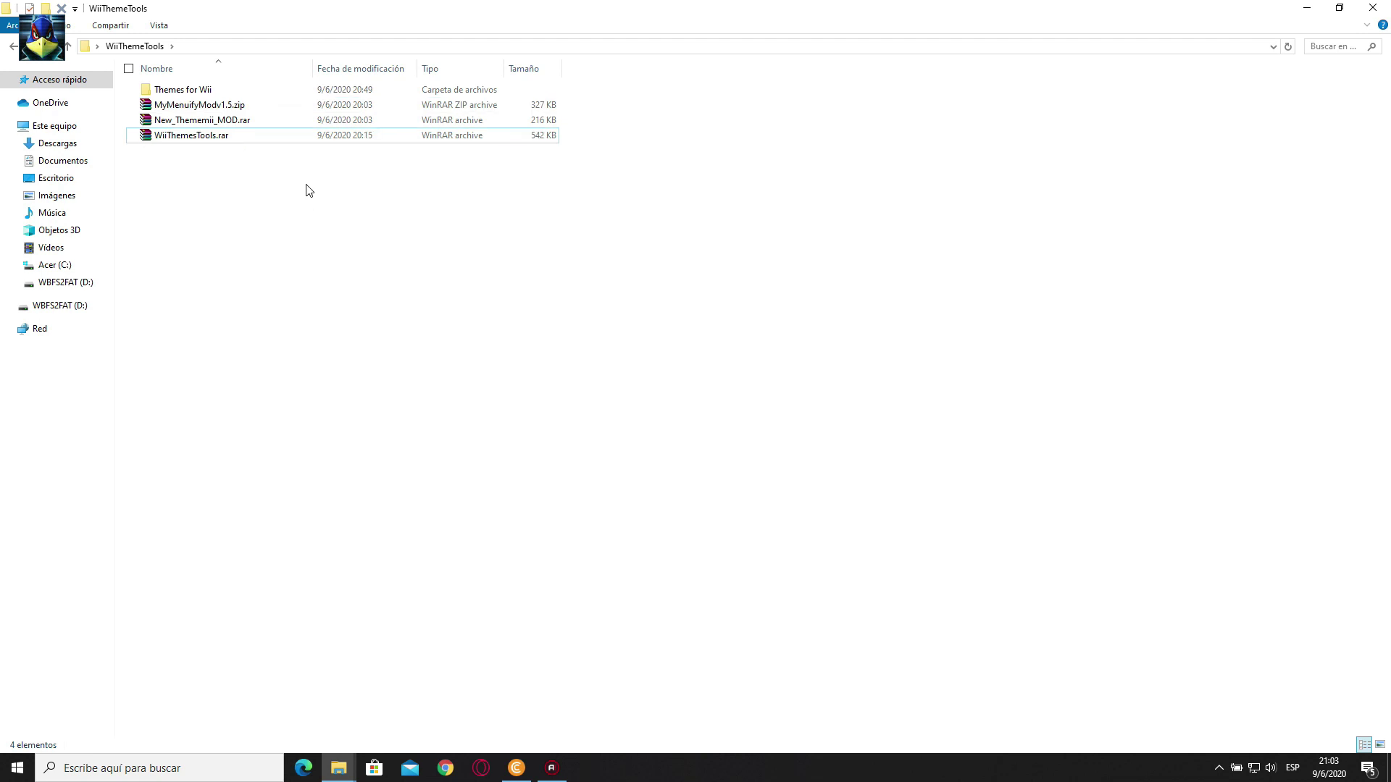
left_click(256, 108)
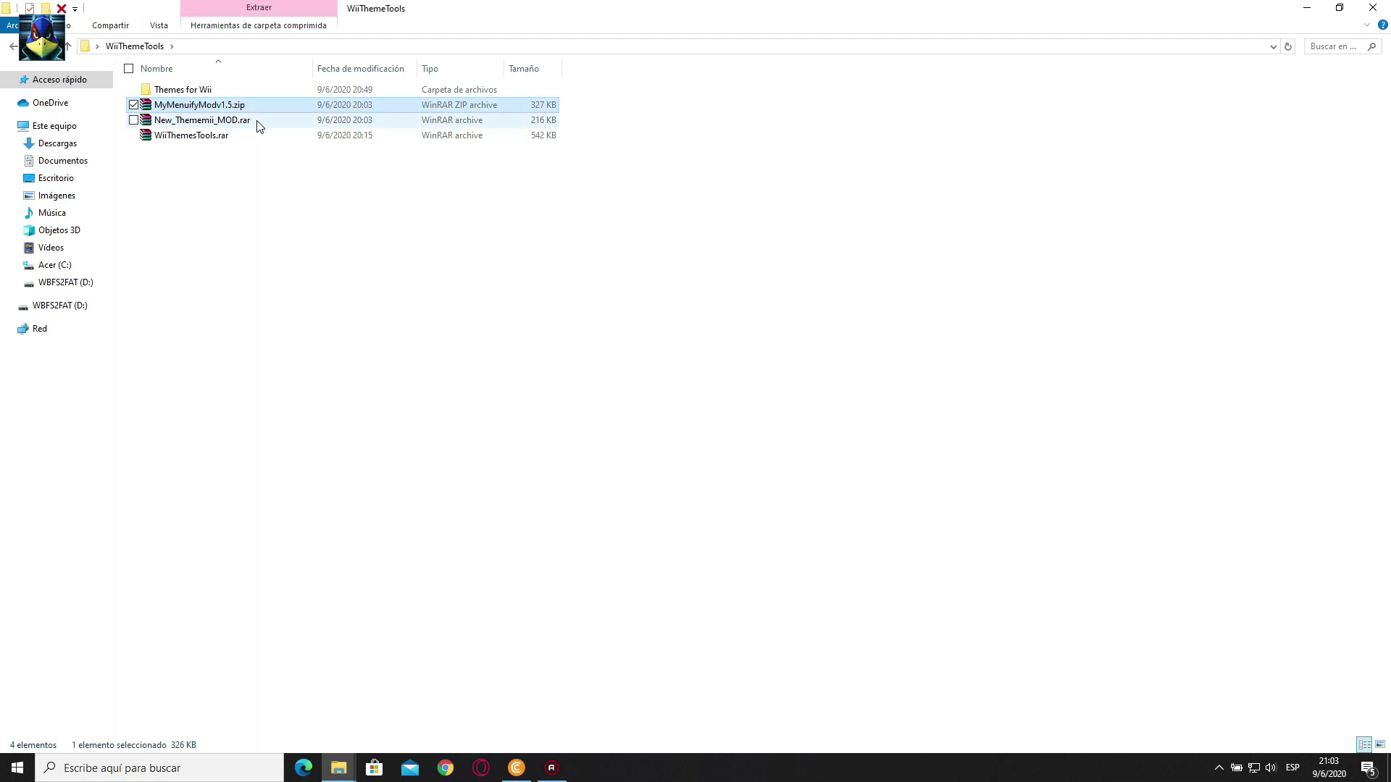
left_click(260, 125)
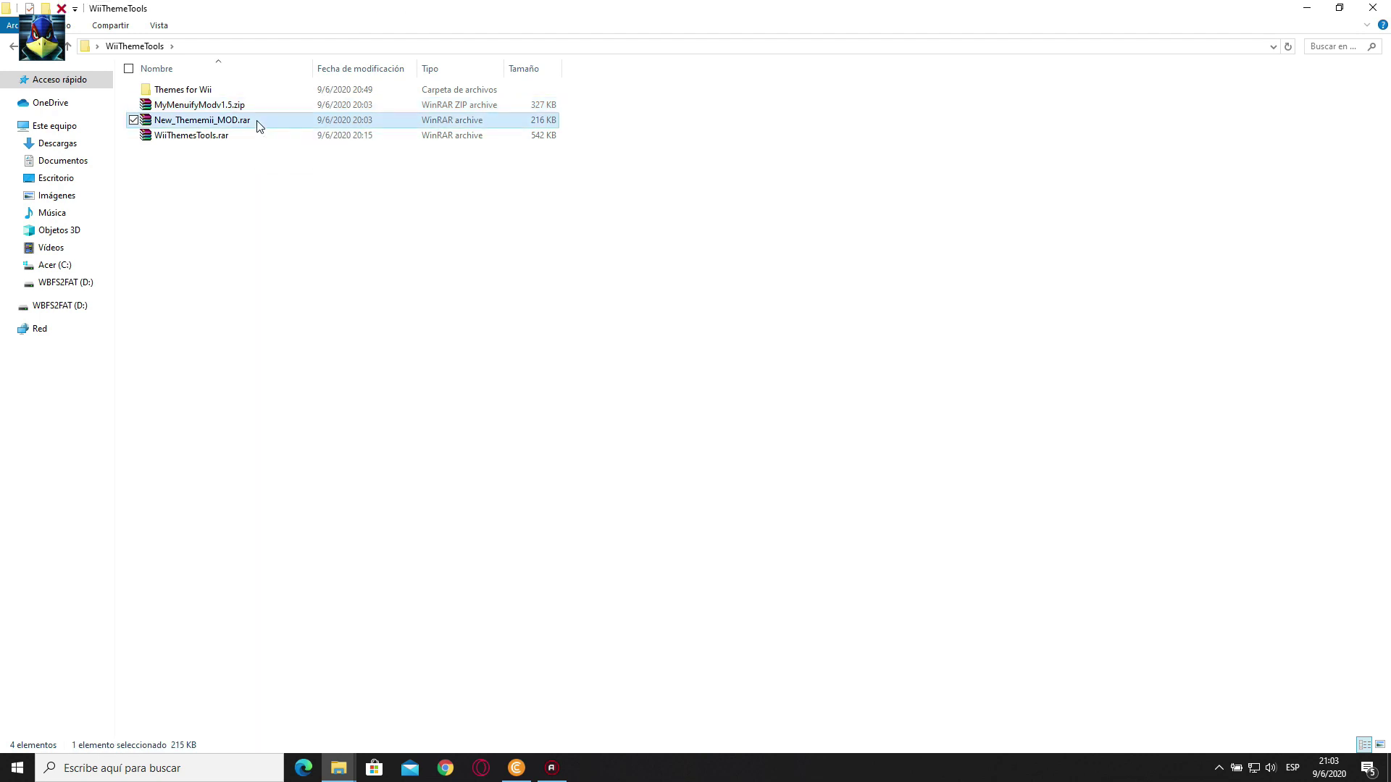
left_click(329, 251)
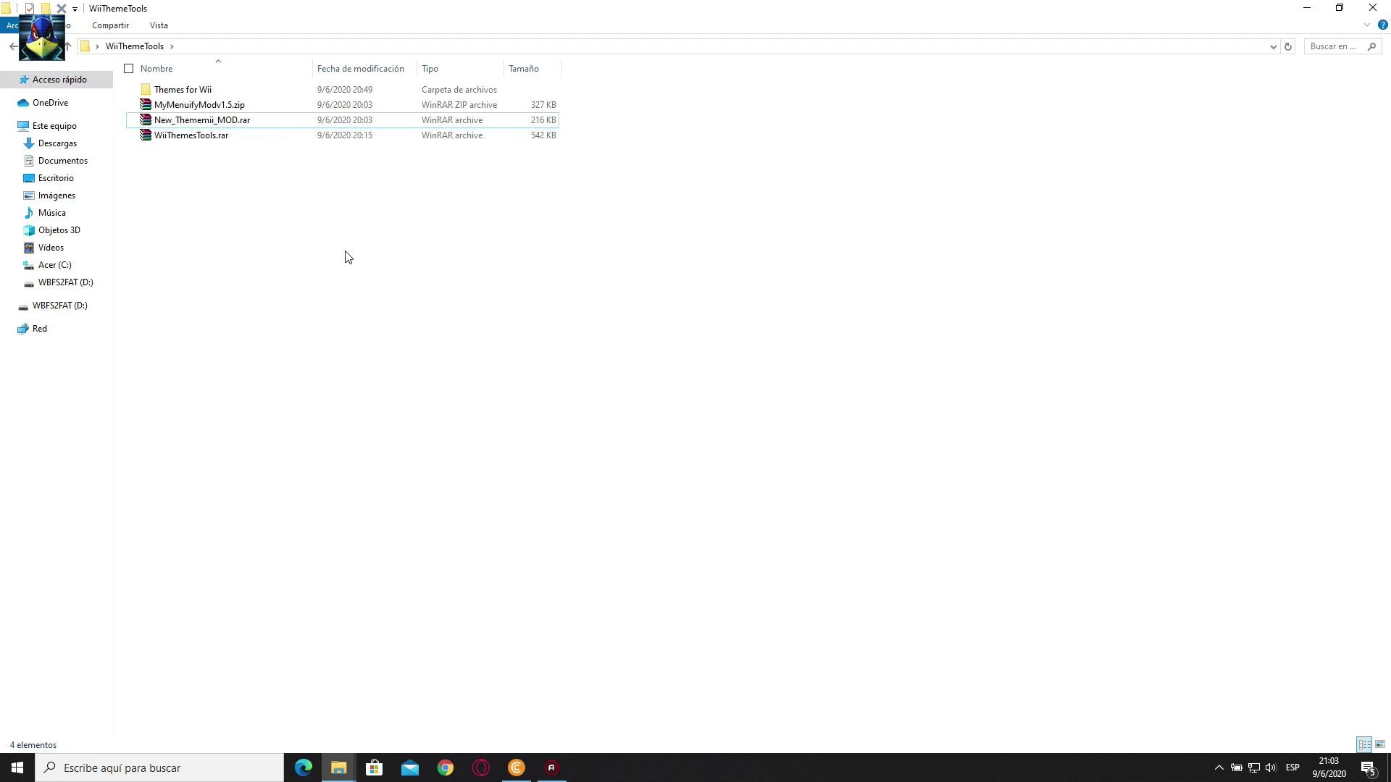
Open New_Thememii_MOD.rar and extract all its files into the WiiThemeTools folder
double_click(254, 121)
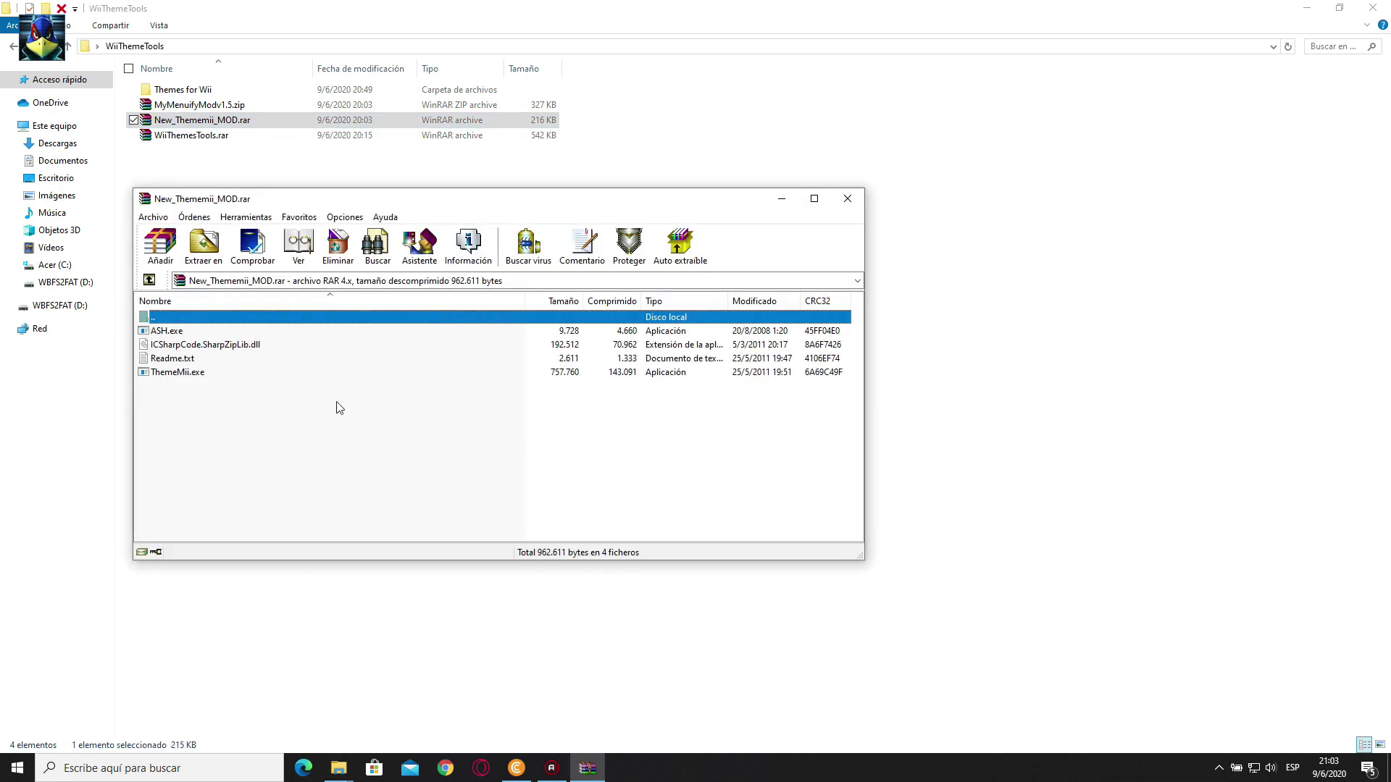
left_click_drag(233, 204, 670, 172)
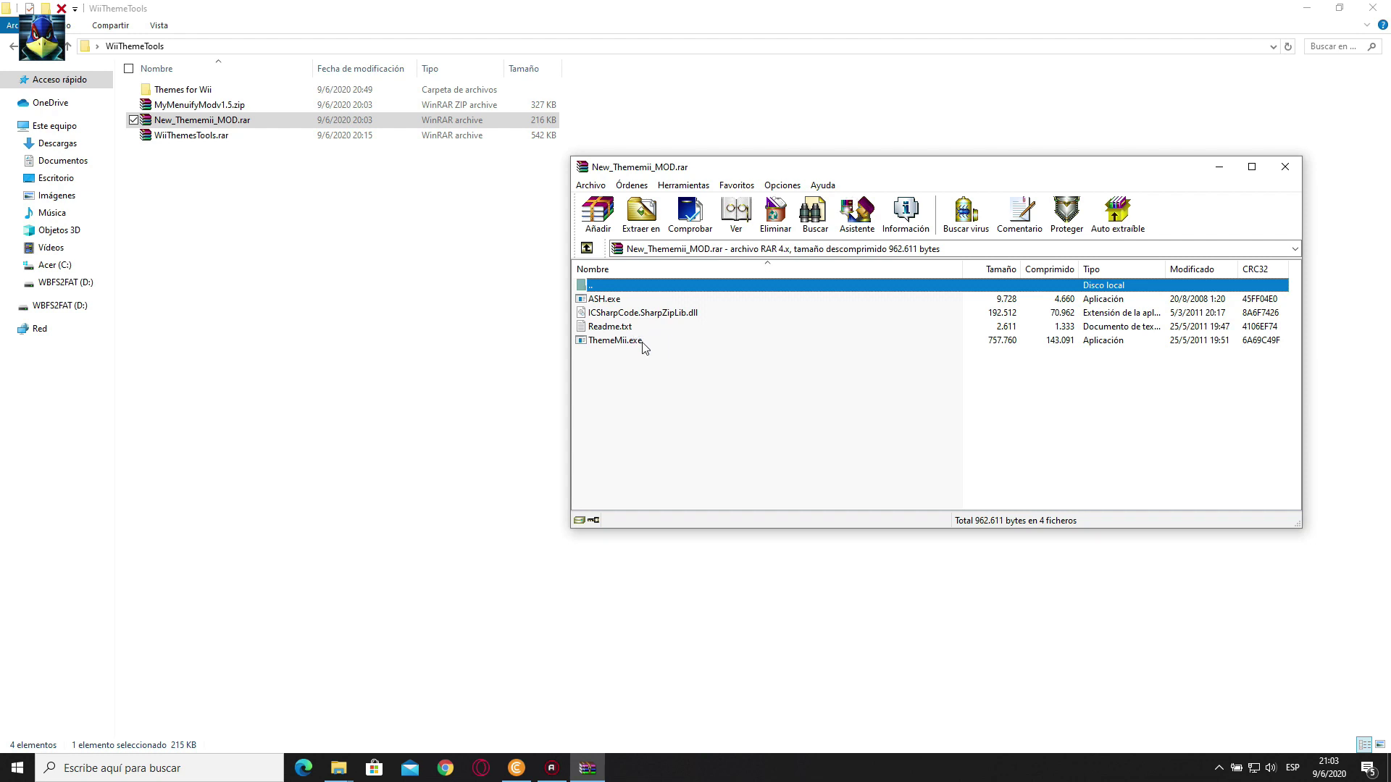
left_click(640, 299)
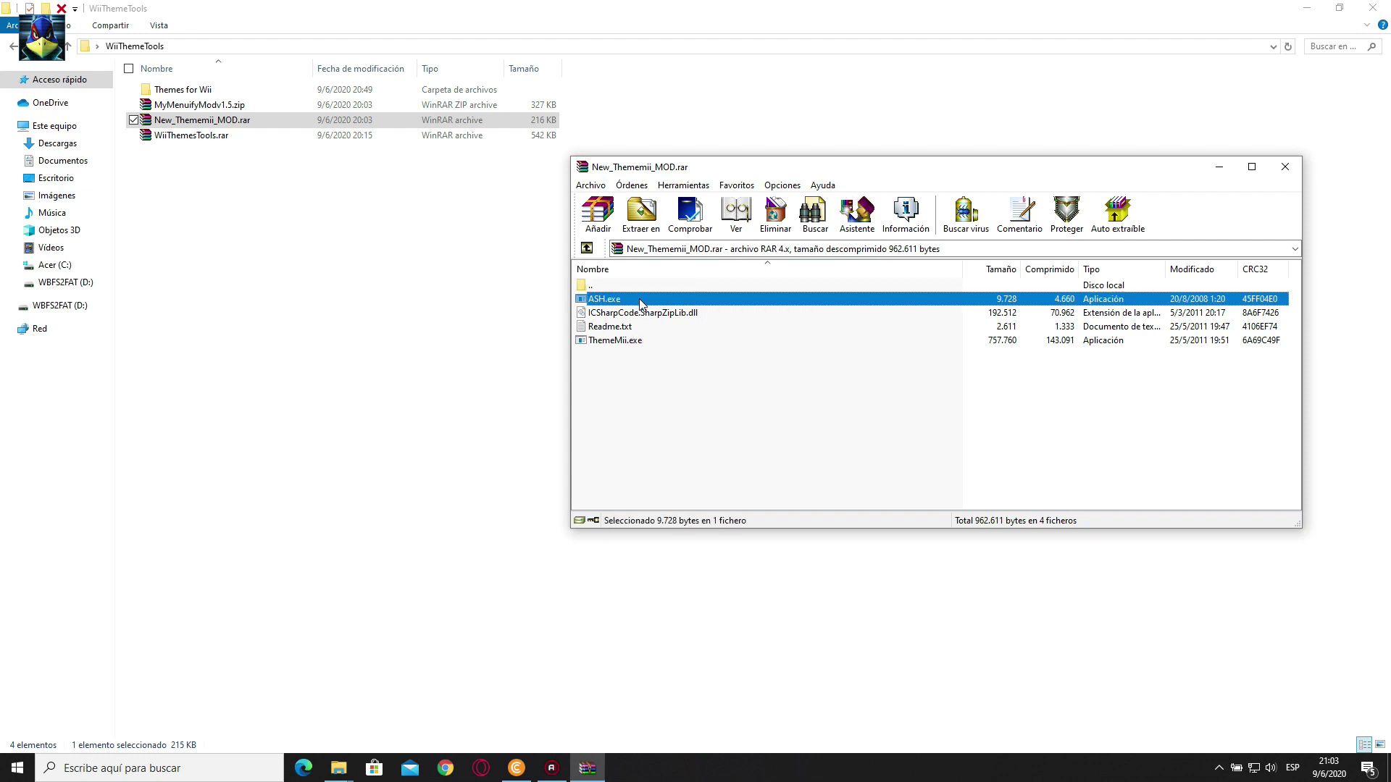
key("ctrl+a")
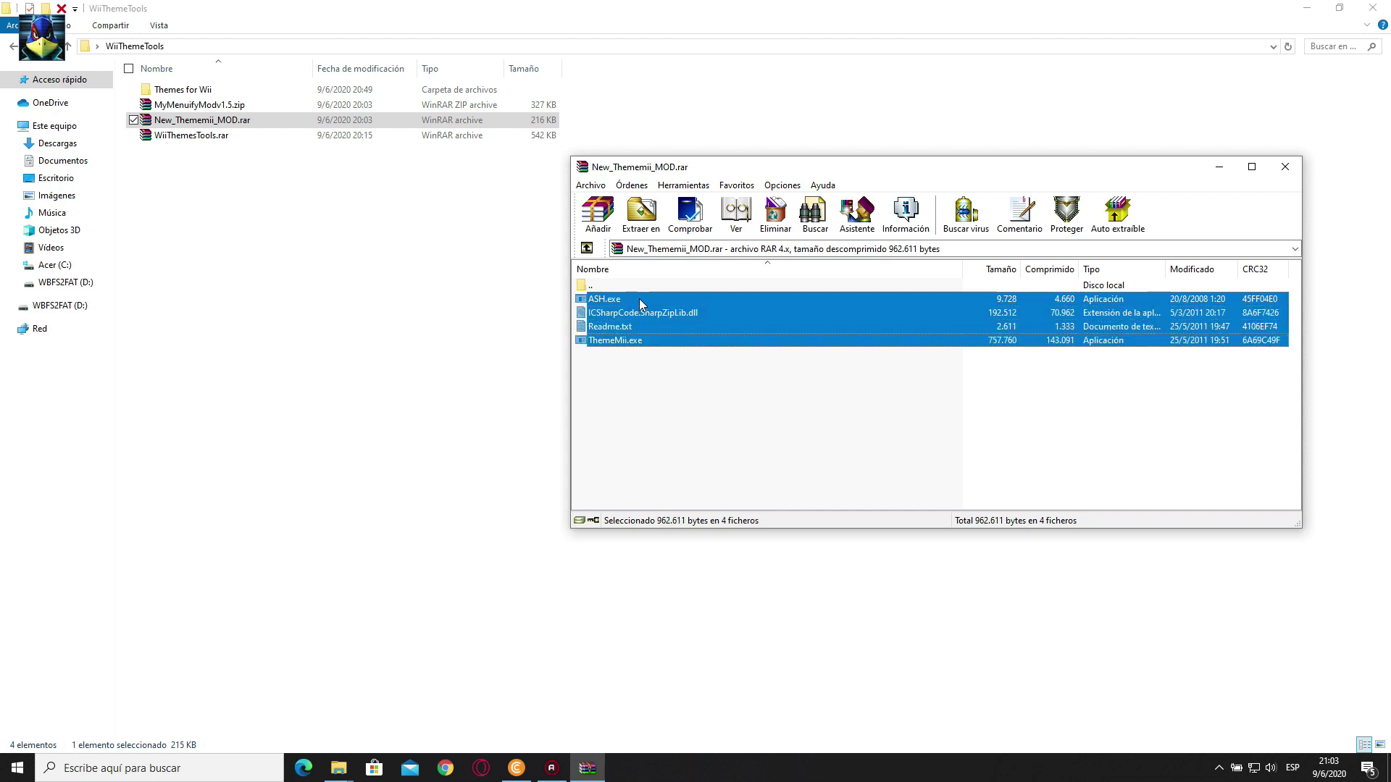
left_click_drag(622, 326, 283, 371)
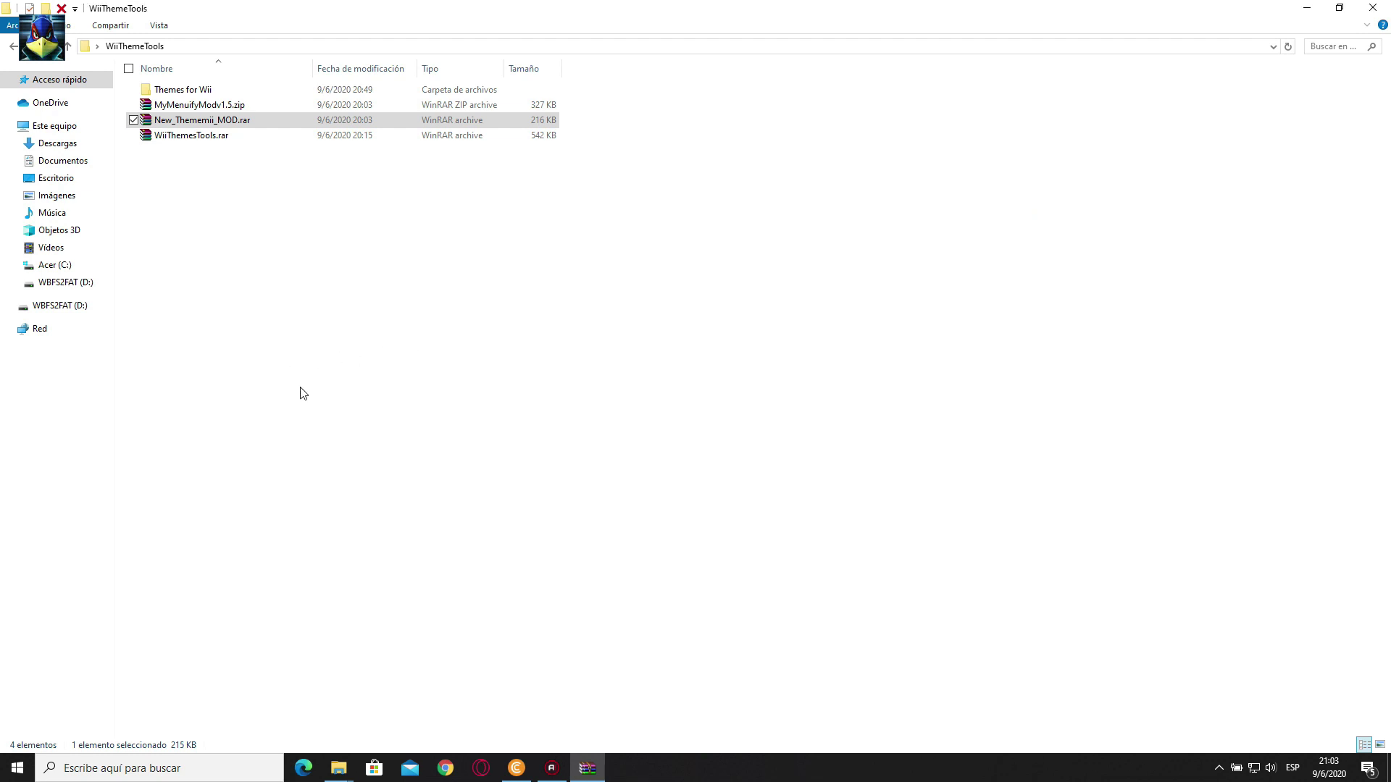
left_click(487, 378)
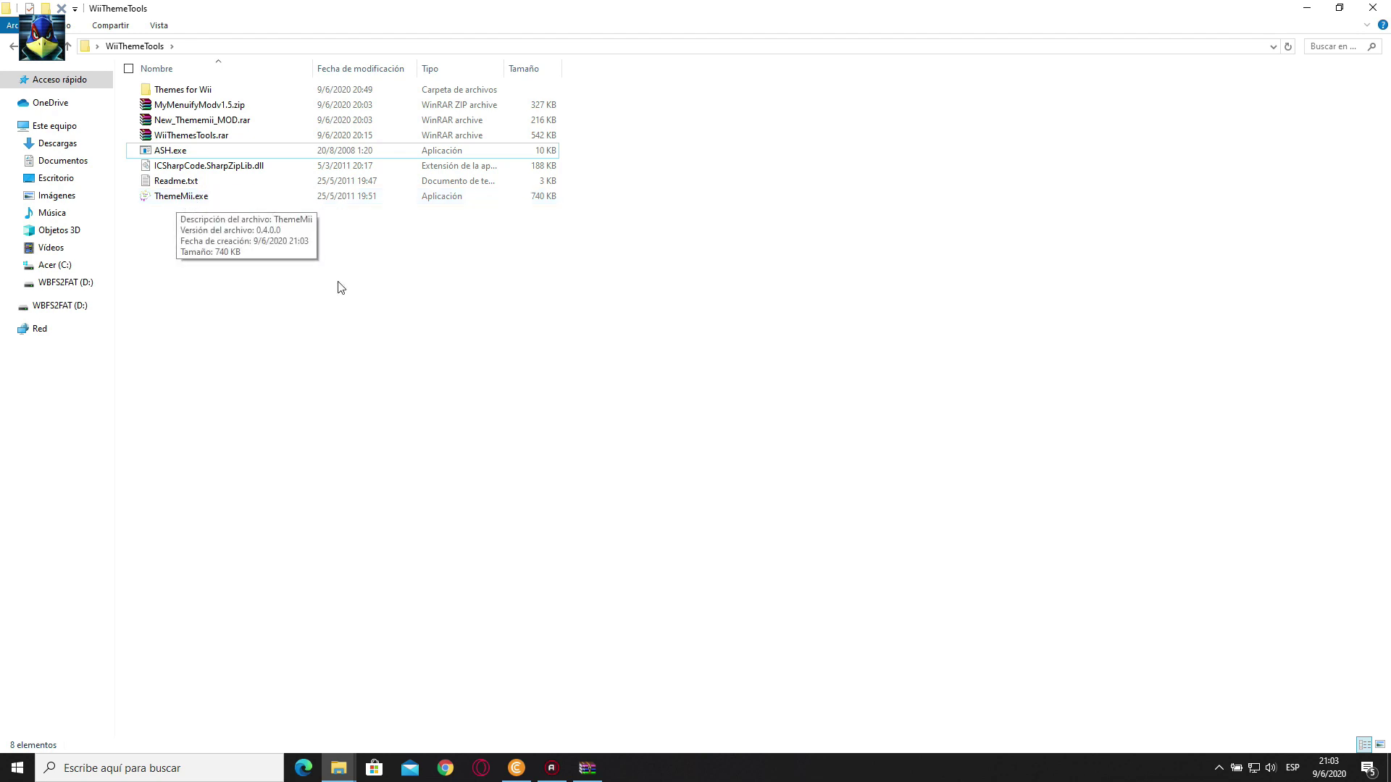
Launch ThemeMii.exe and accept the brick protection warning
double_click(241, 199)
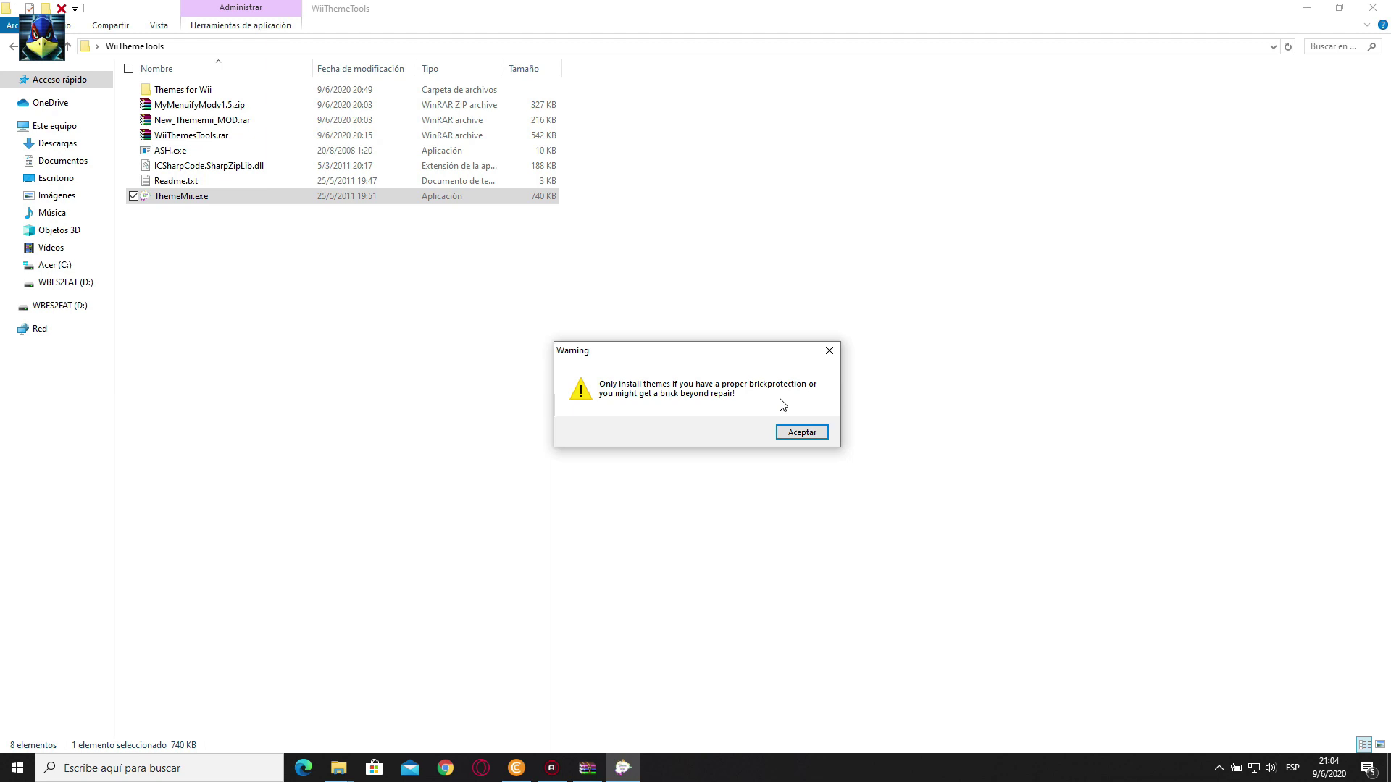
left_click(798, 437)
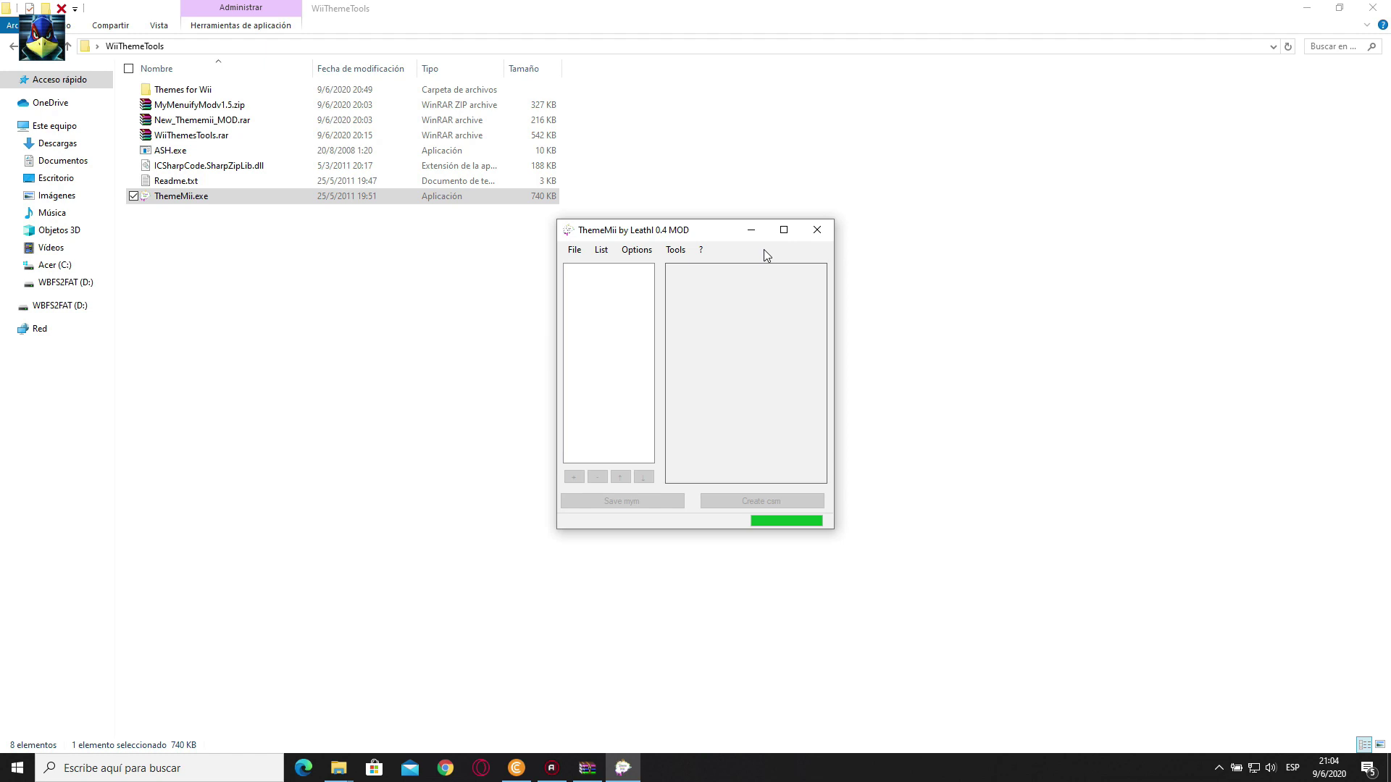
Start the base app download for system menu 4.3 USA and enter 45e to create common-key.bin
left_click(678, 252)
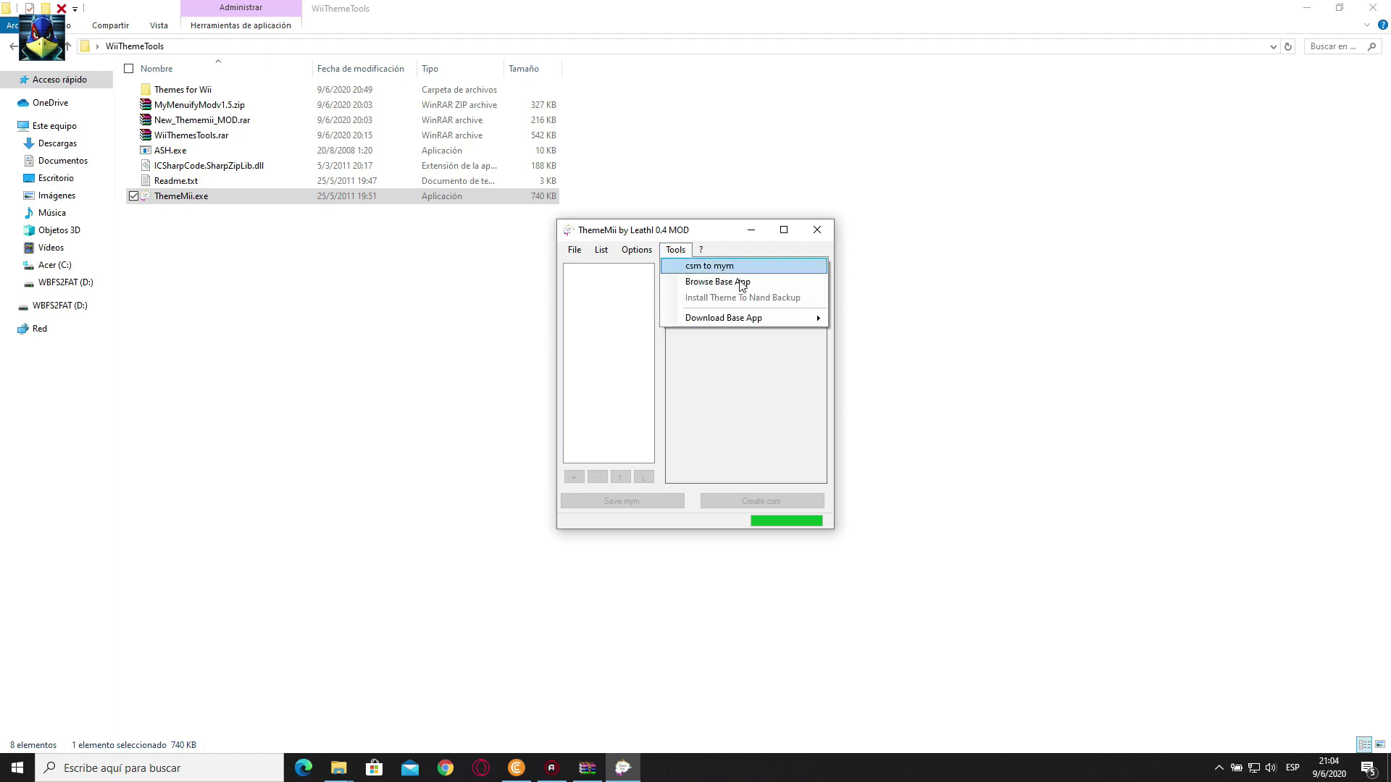
mouse_move(748, 322)
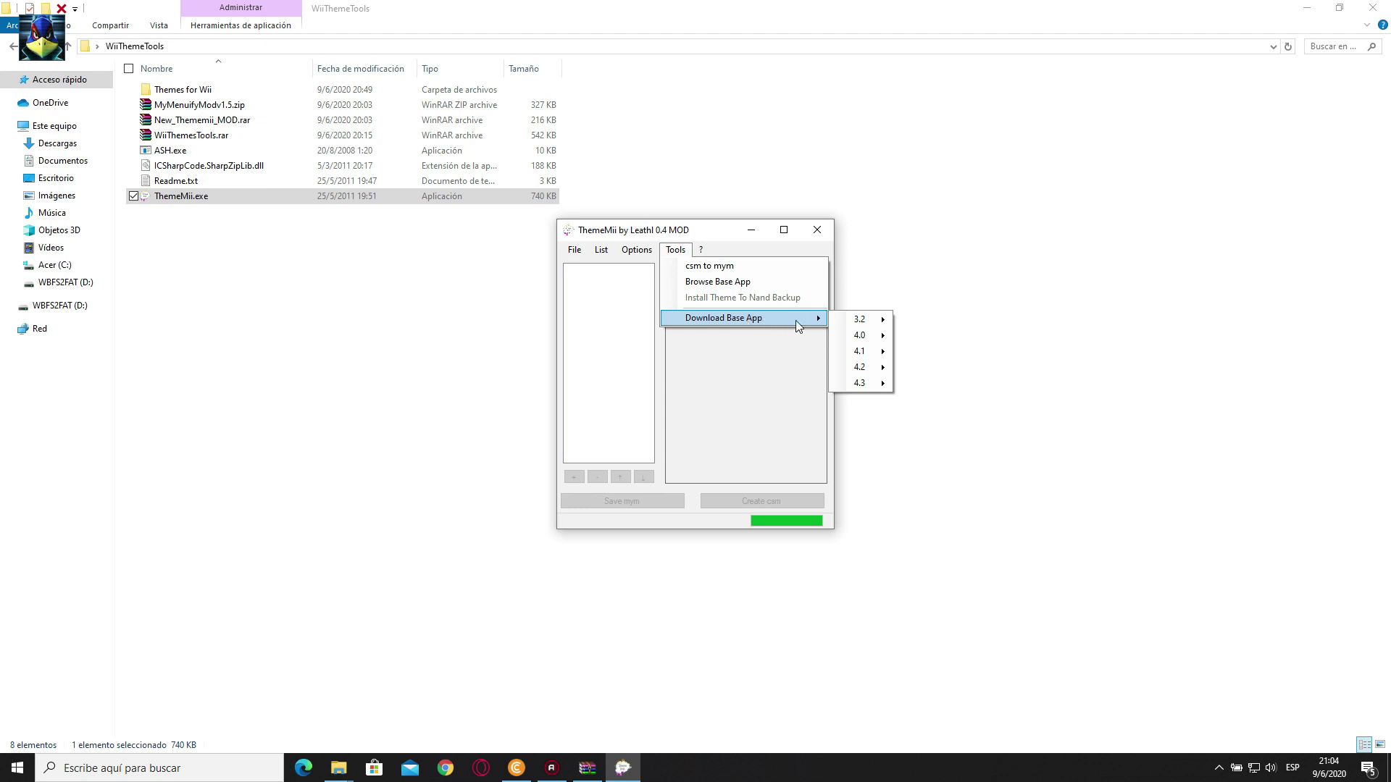
mouse_move(843, 319)
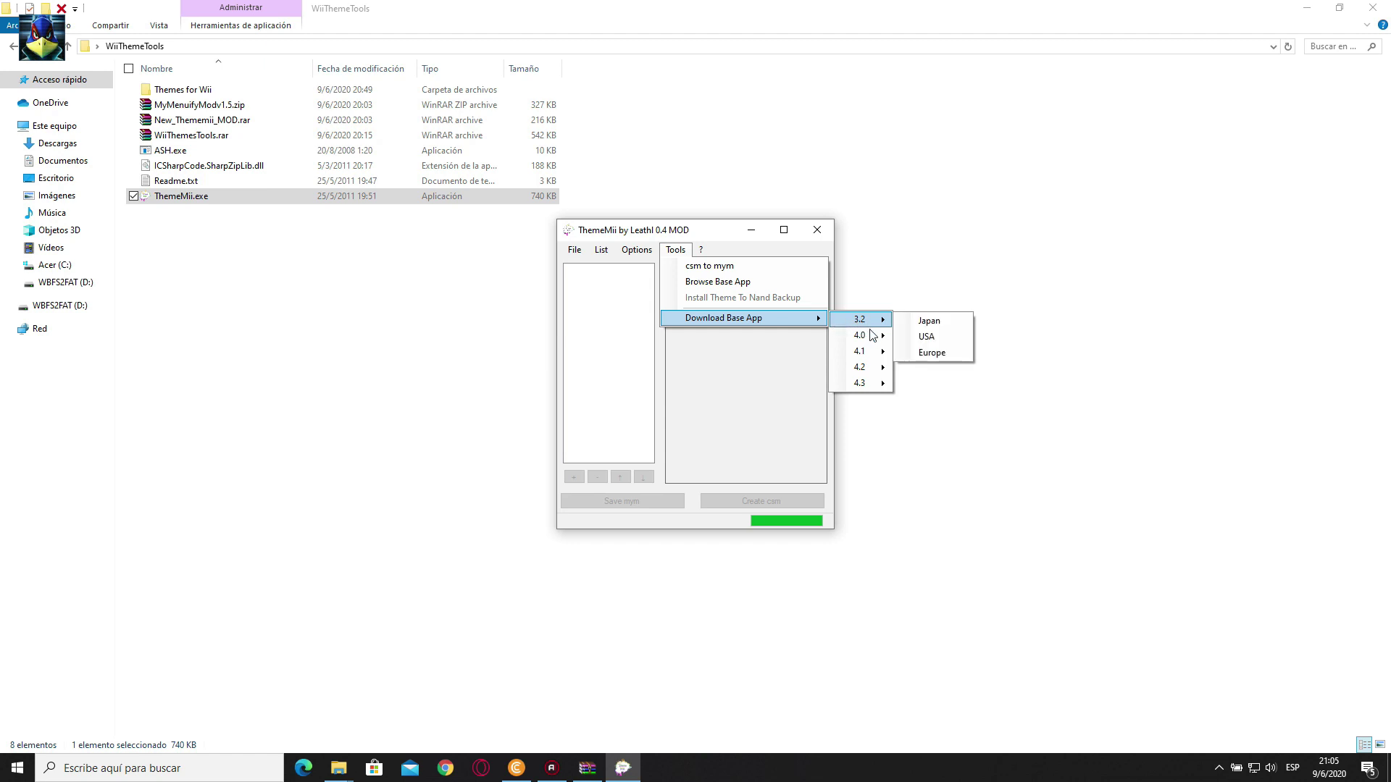
mouse_move(874, 345)
mouse_move(867, 385)
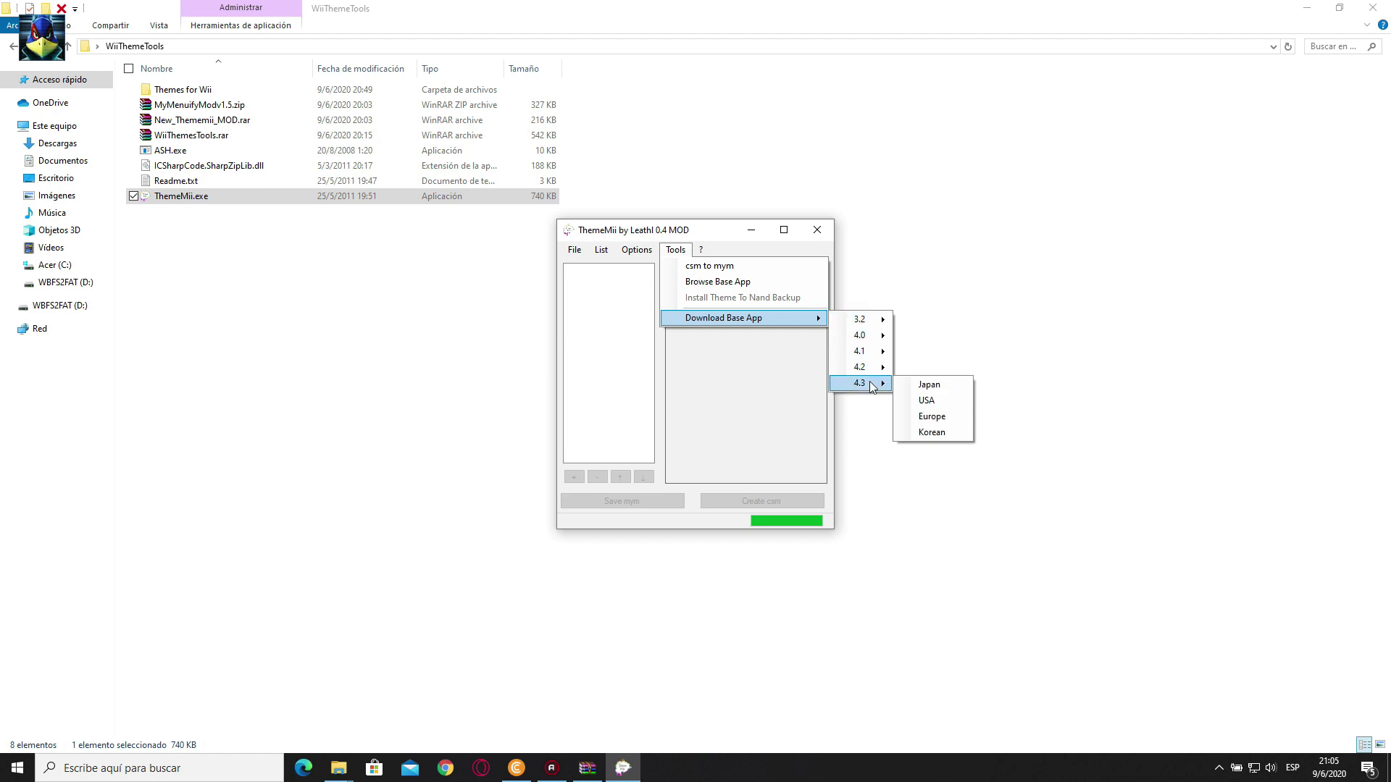
left_click(930, 401)
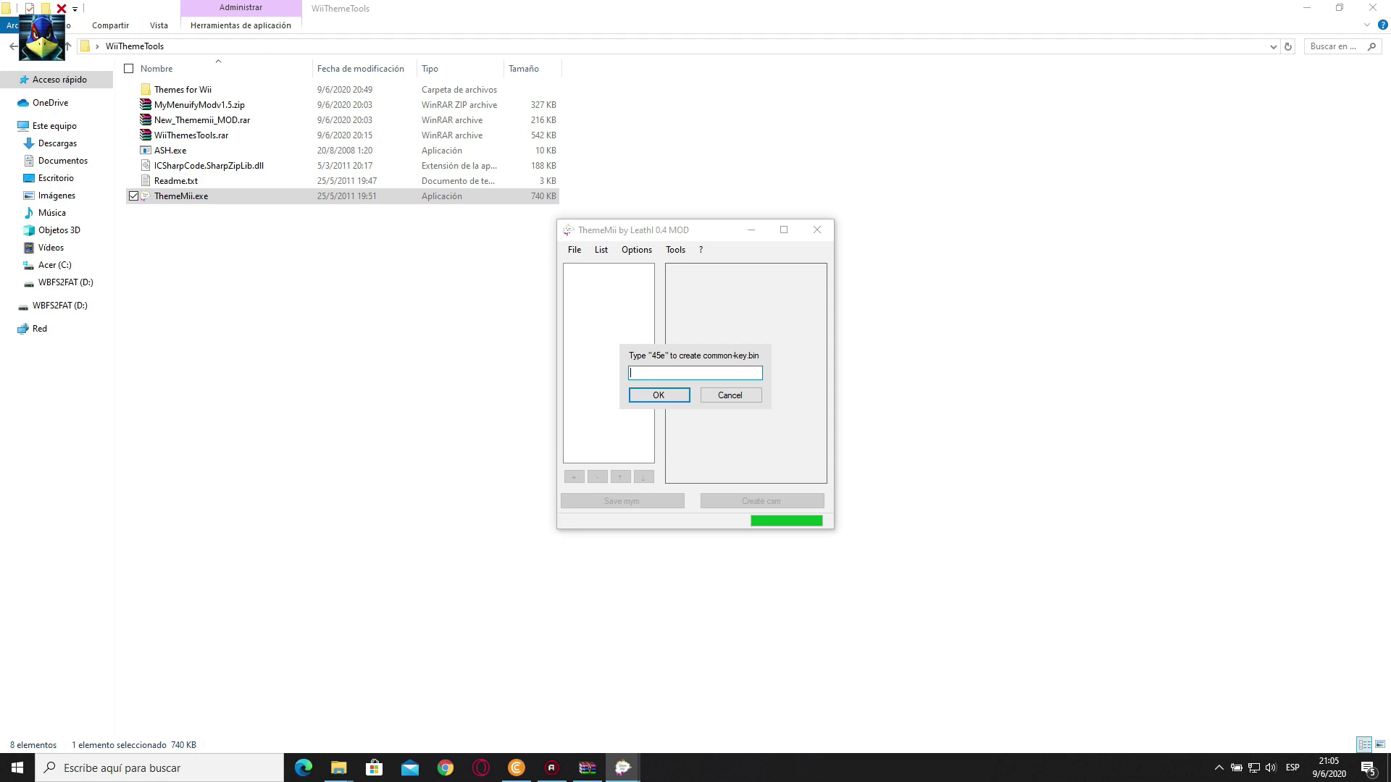
type("e")
left_click(659, 393)
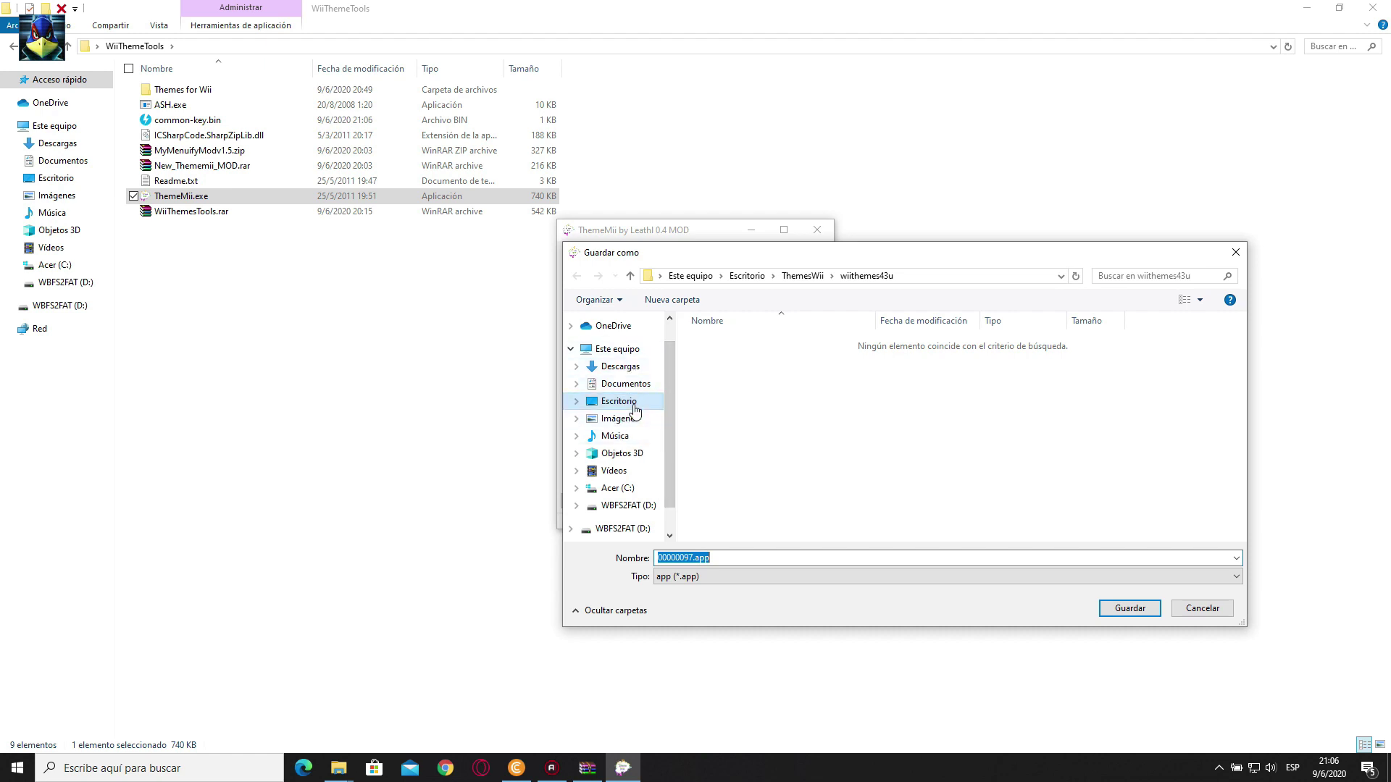
Save the base app as 00000097.app in the WiiThemeTools folder on the desktop and close the download notice
left_click(620, 401)
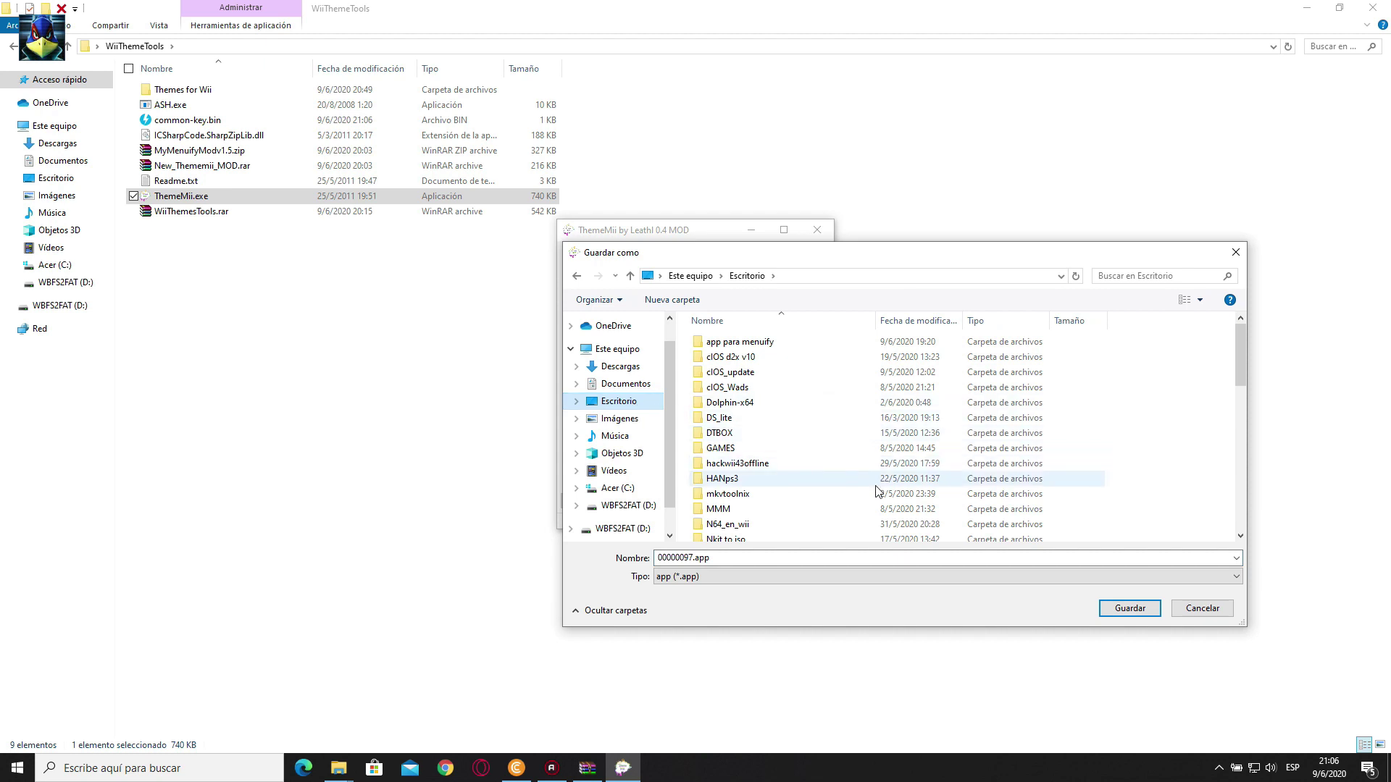
scroll(878, 492, "down", 1)
scroll(878, 492, "down", 8)
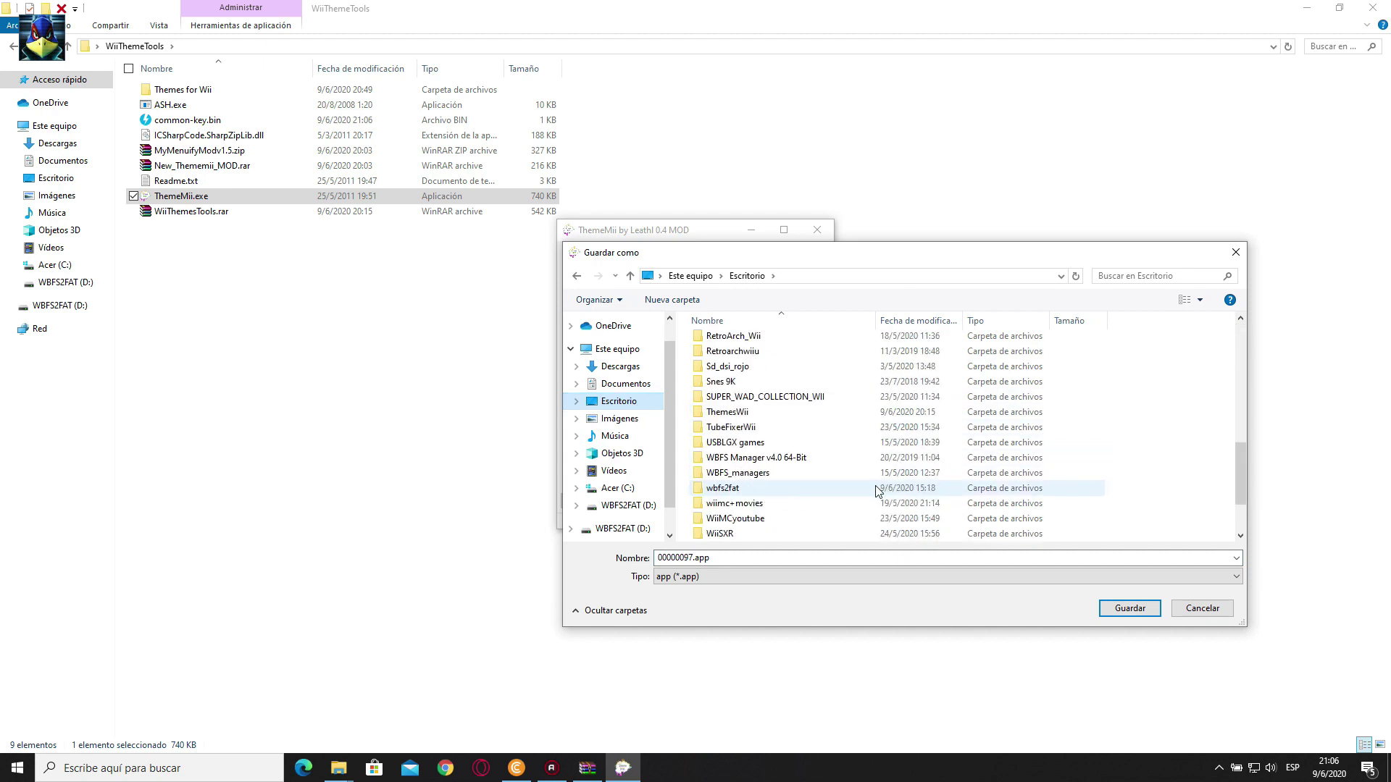
scroll(878, 491, "down", 2)
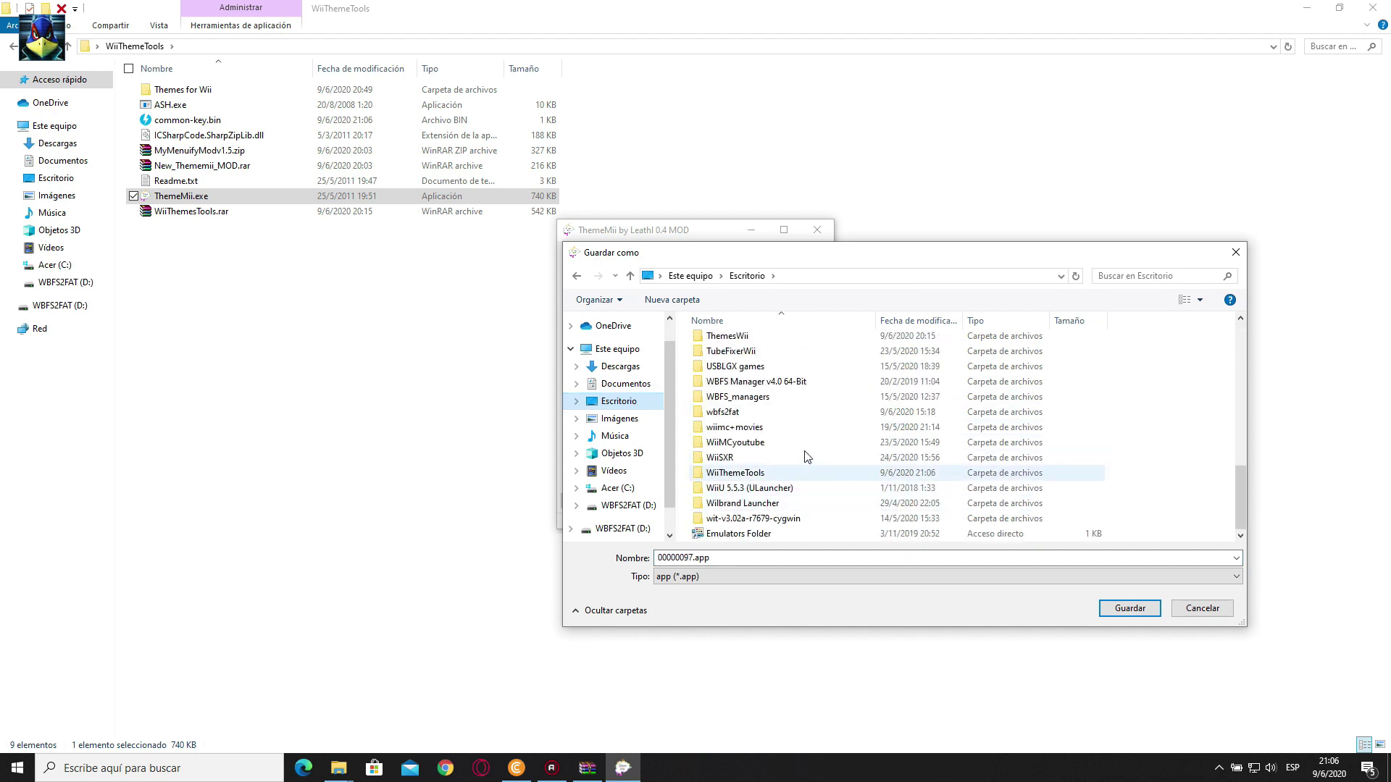
double_click(763, 475)
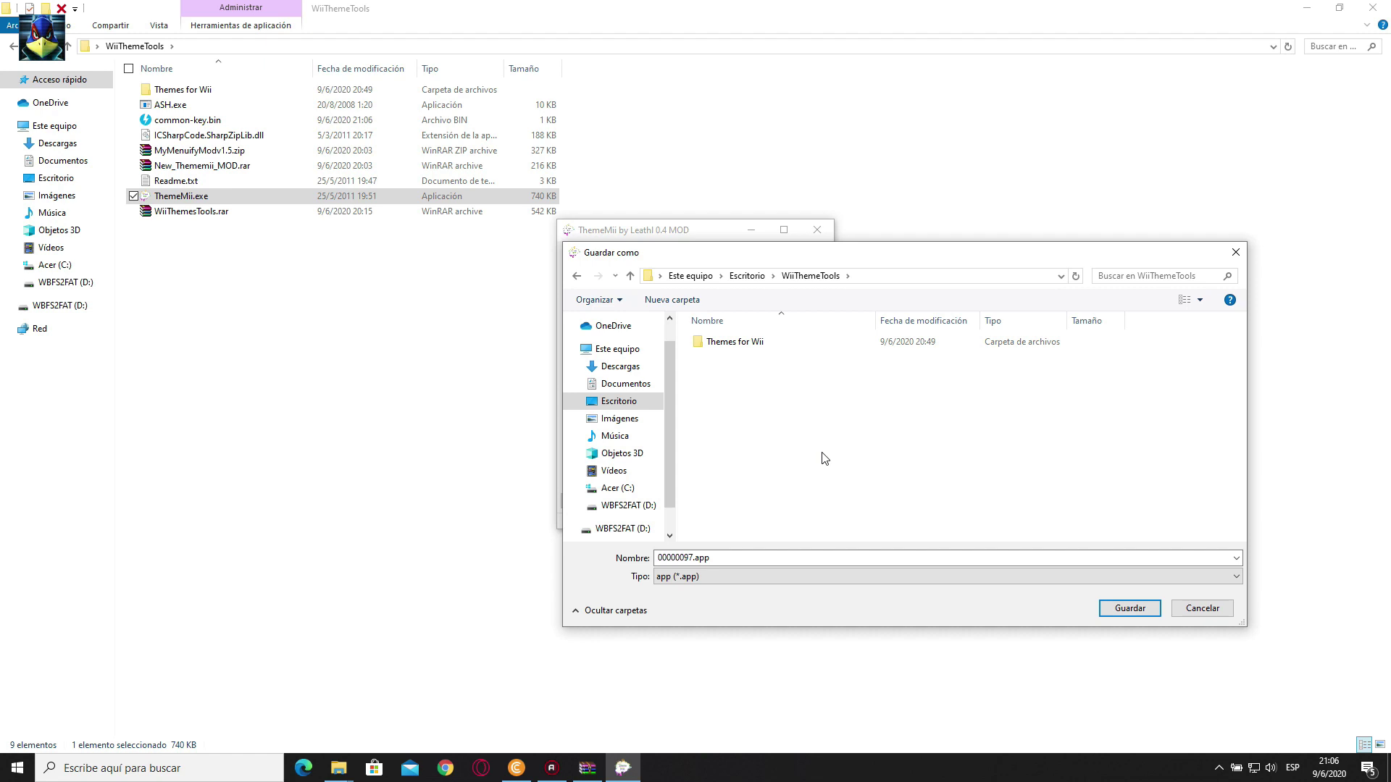
double_click(673, 558)
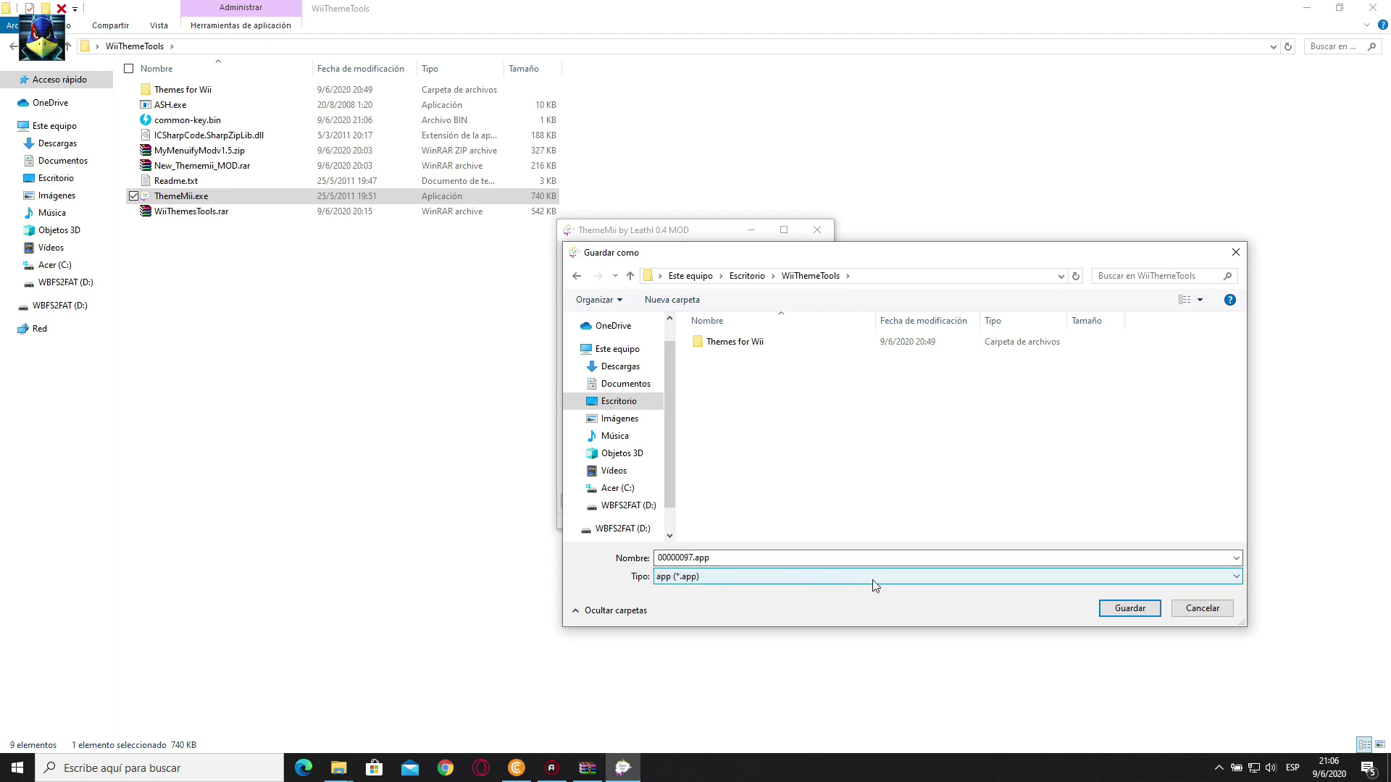
left_click(1119, 611)
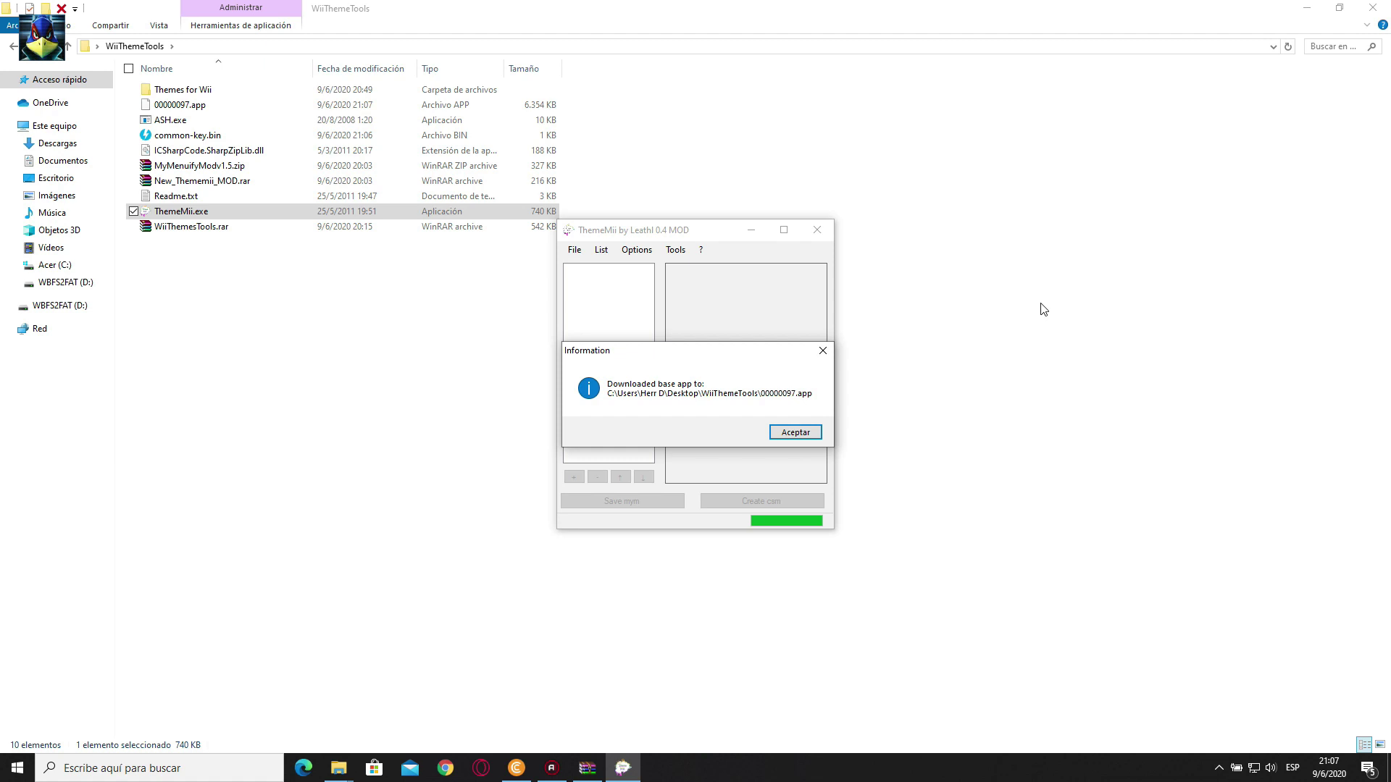
left_click(794, 432)
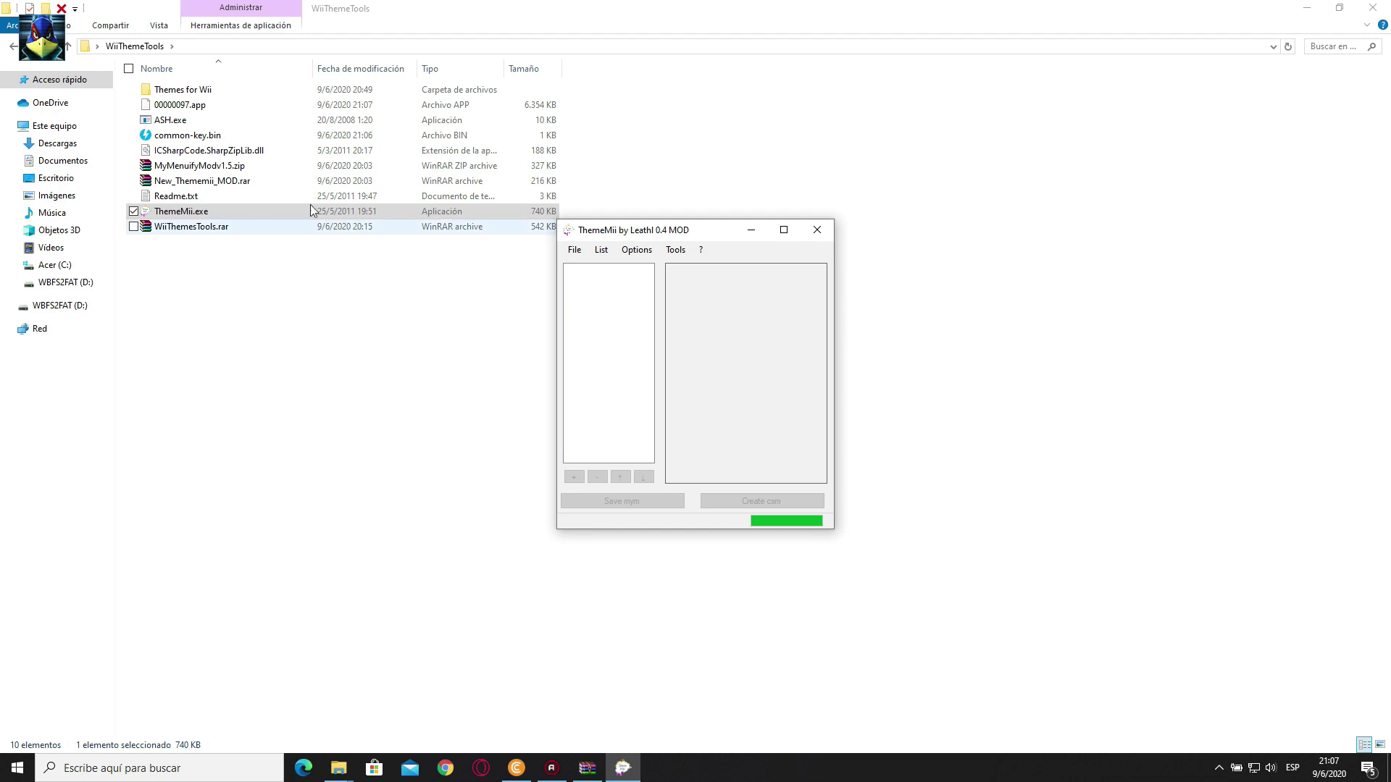
Set ThemeMii's standard system menu to 4.3 USA
left_click(642, 255)
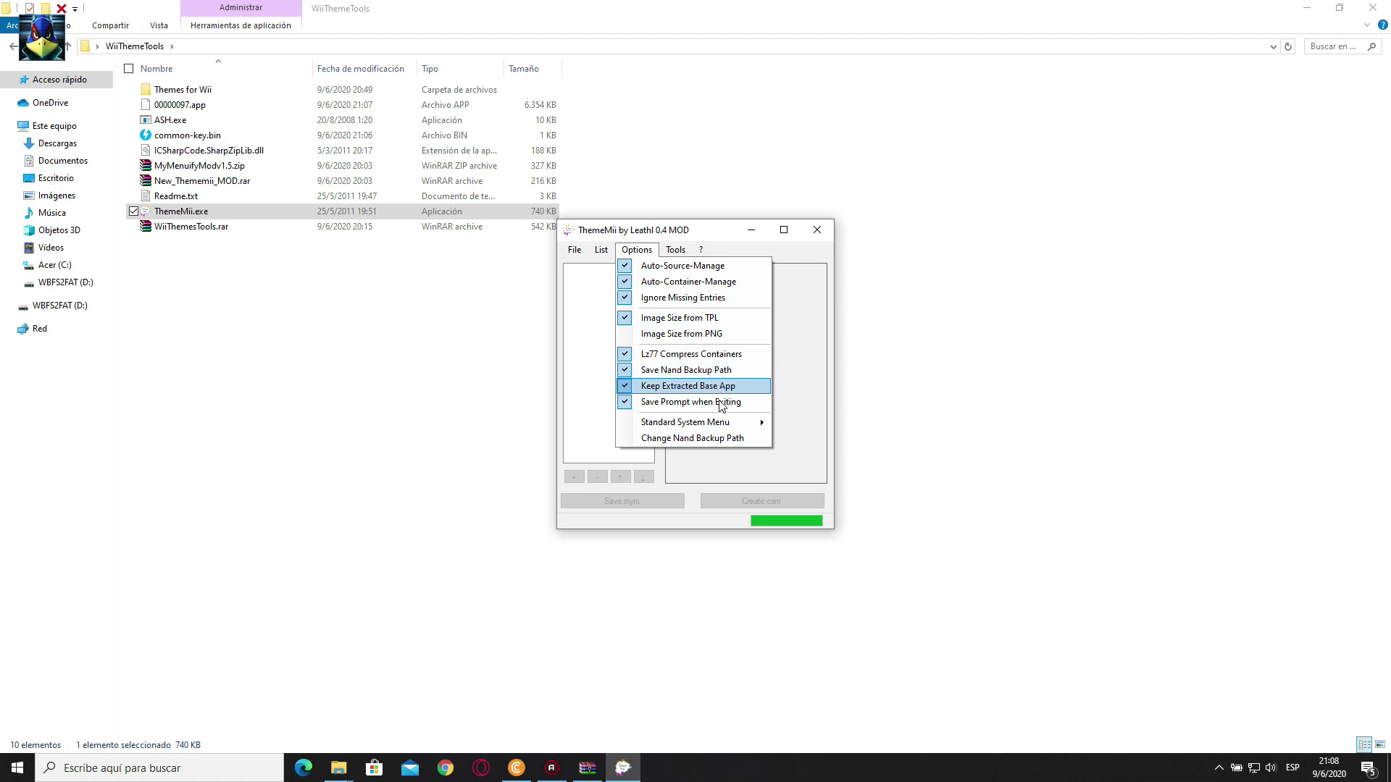
mouse_move(690, 428)
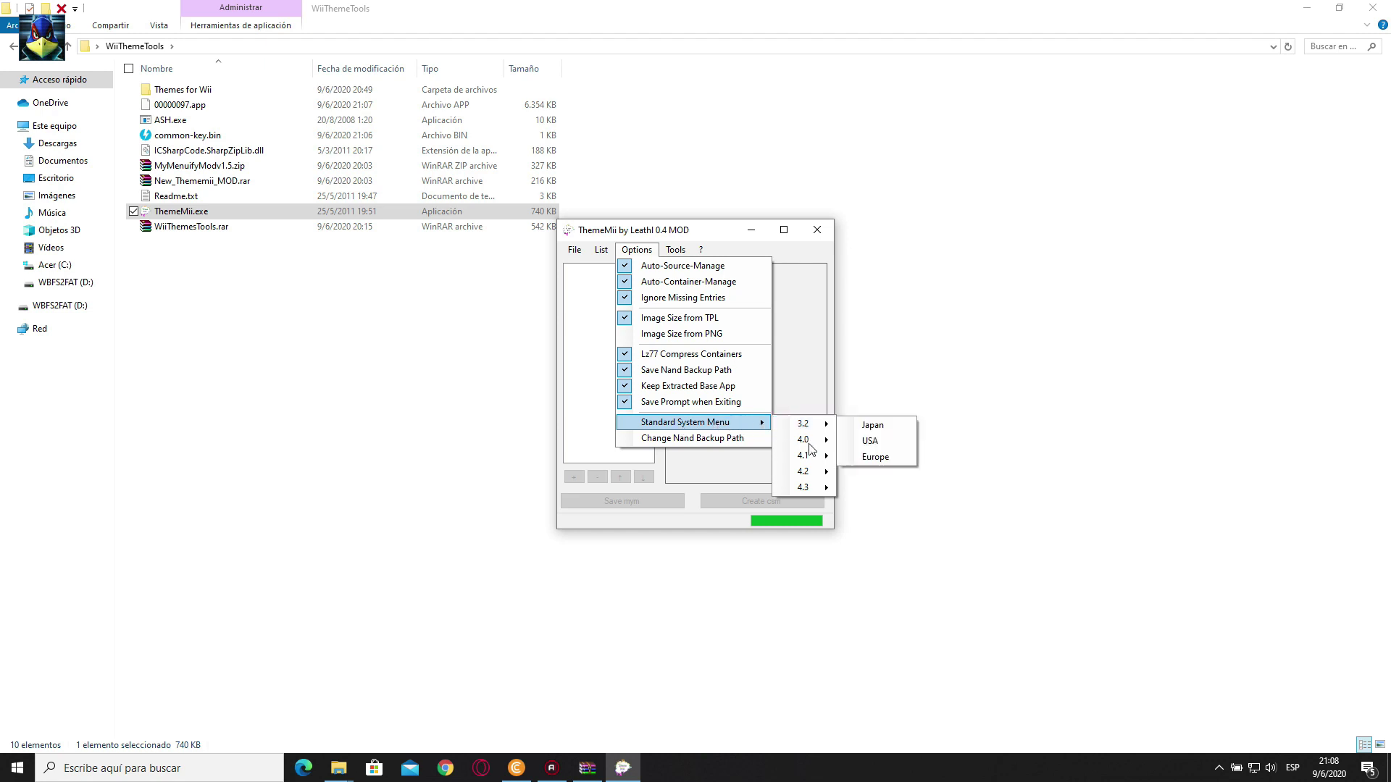
mouse_move(813, 490)
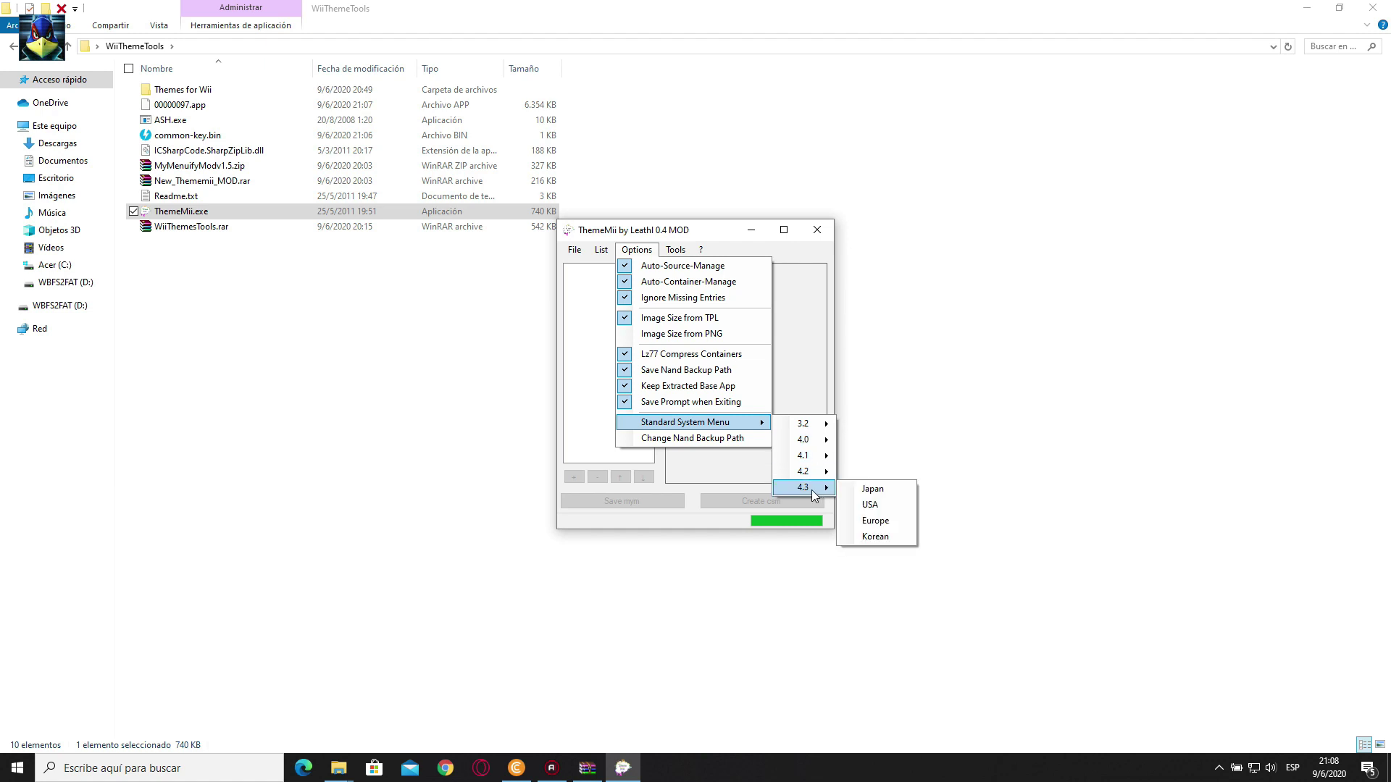
left_click(883, 507)
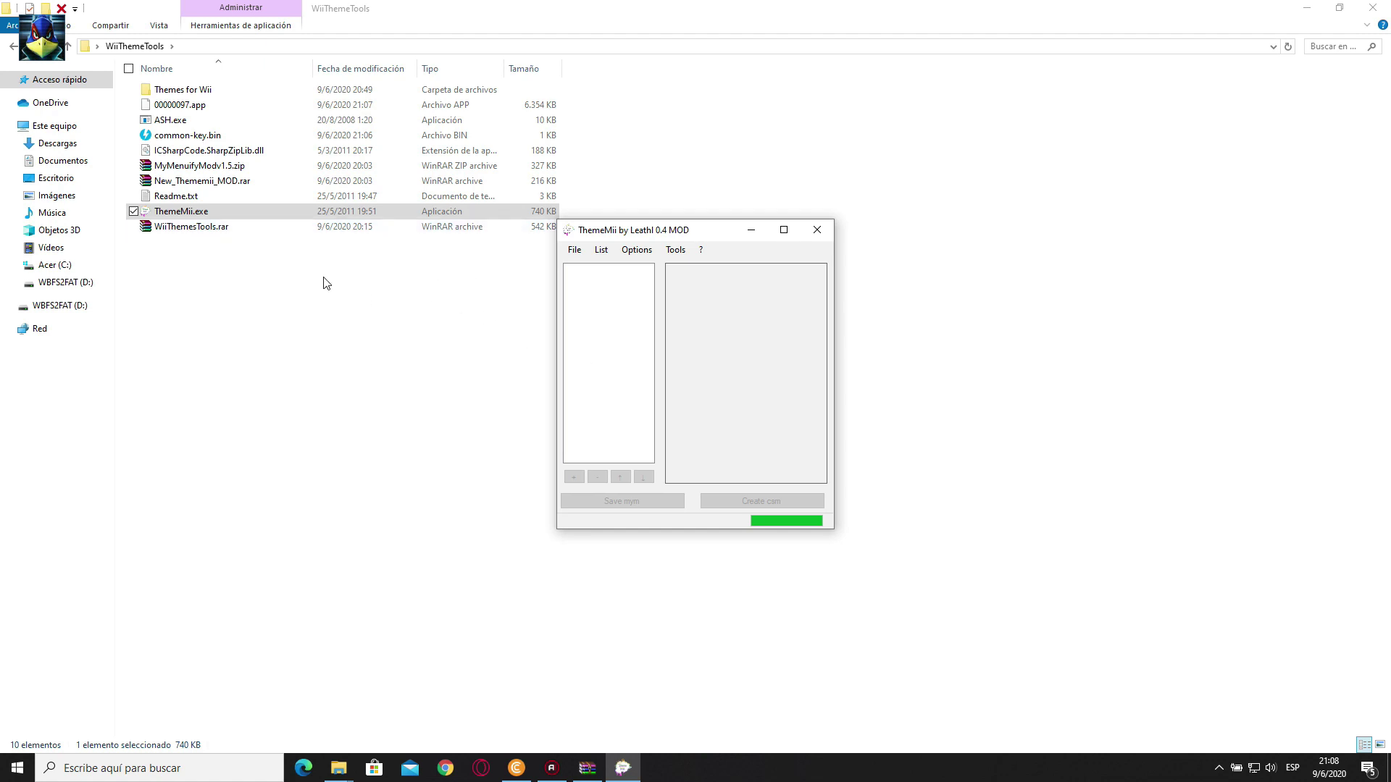
left_click(636, 250)
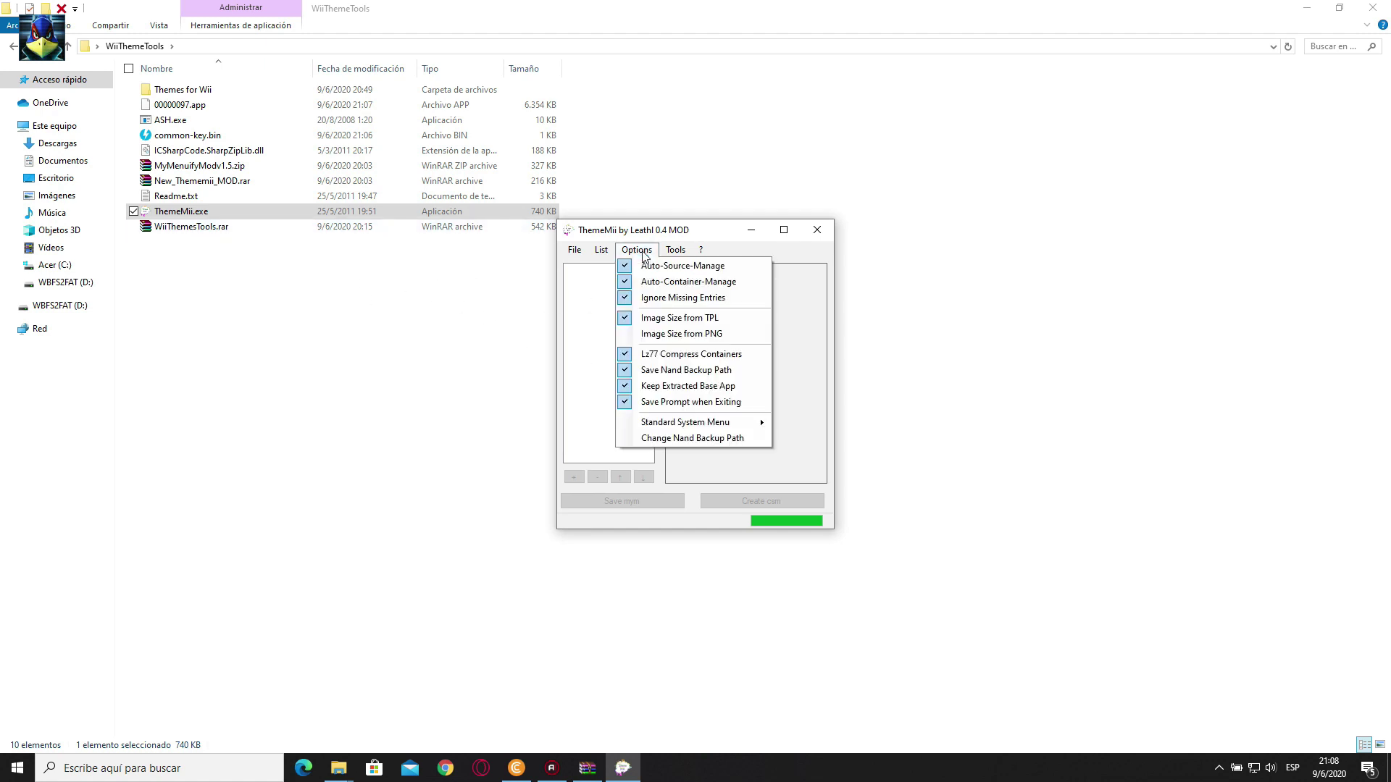
mouse_move(736, 422)
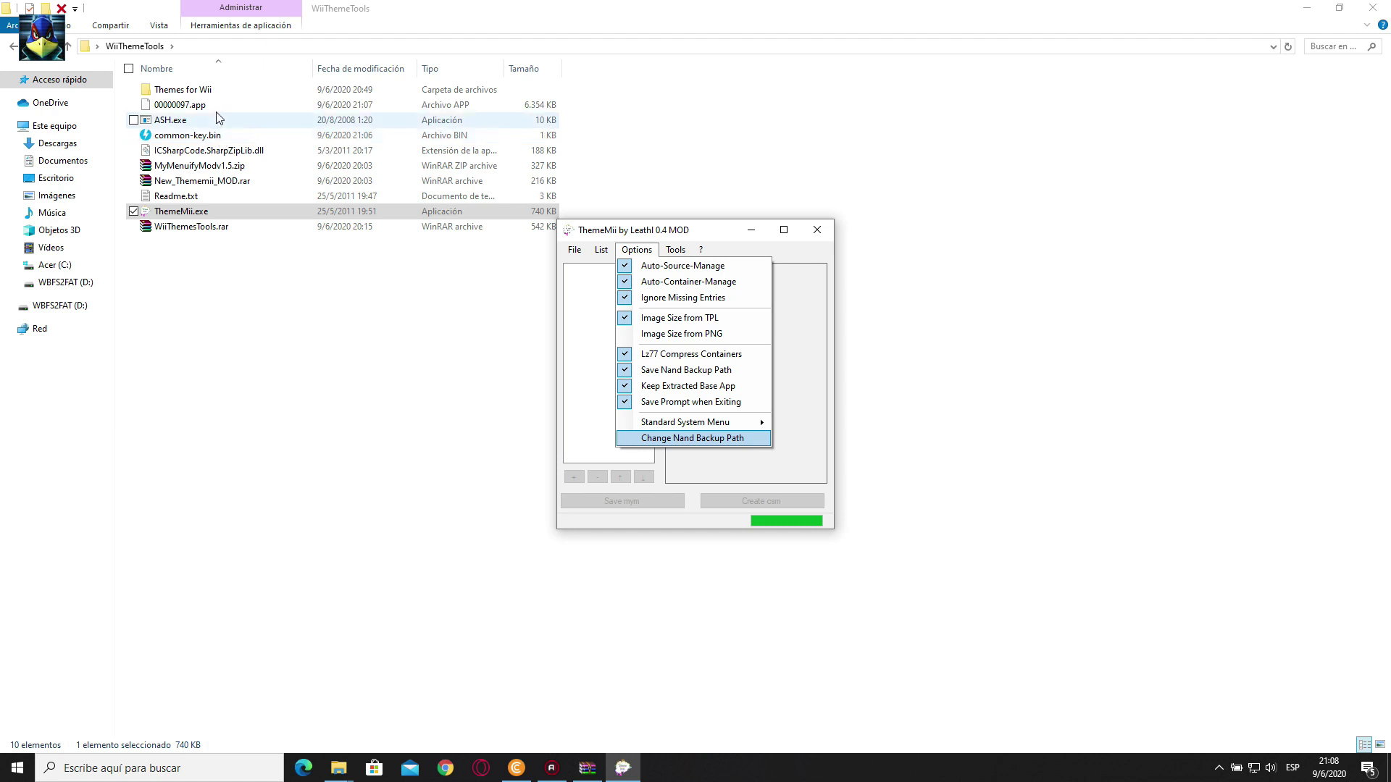
key("Left")
key("Left")
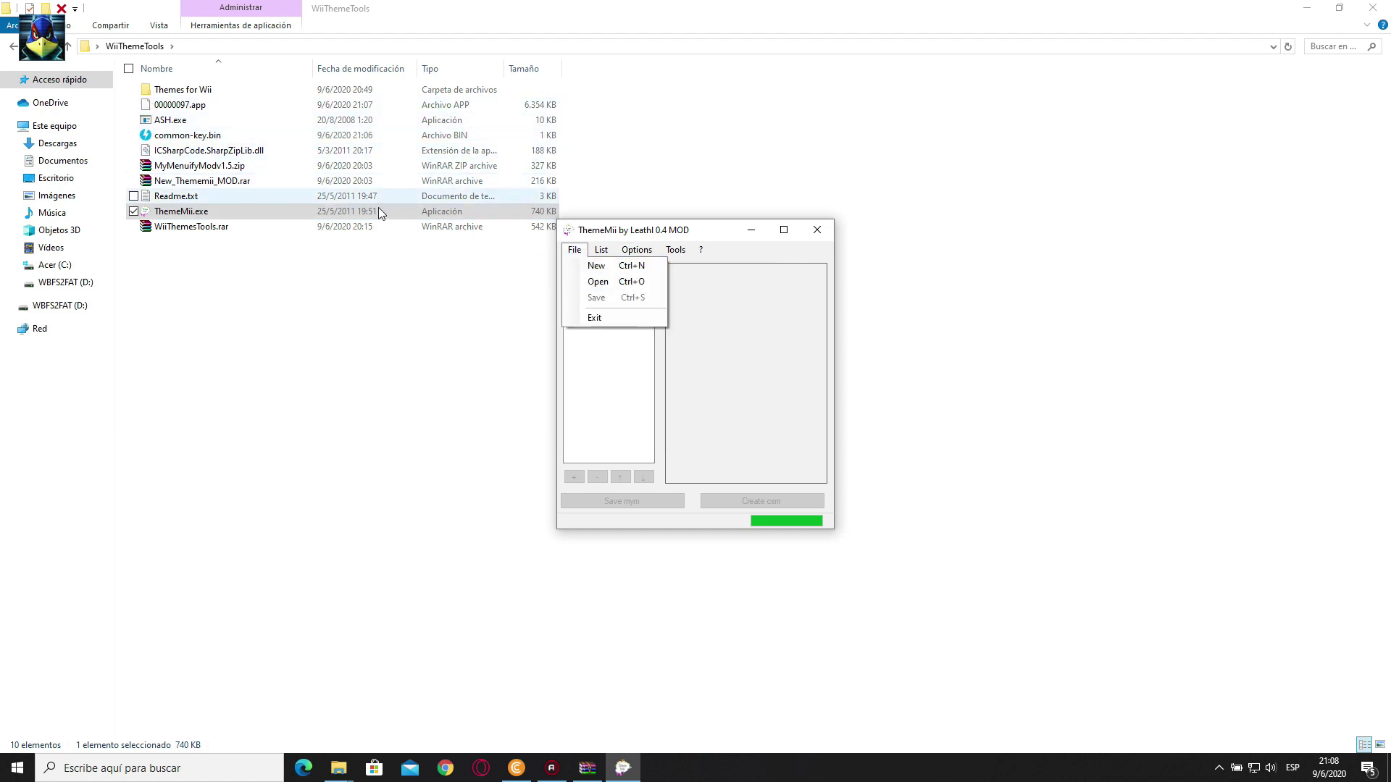
Switch the standard system menu to 4.3 Europe and decline the base app download
left_click(637, 251)
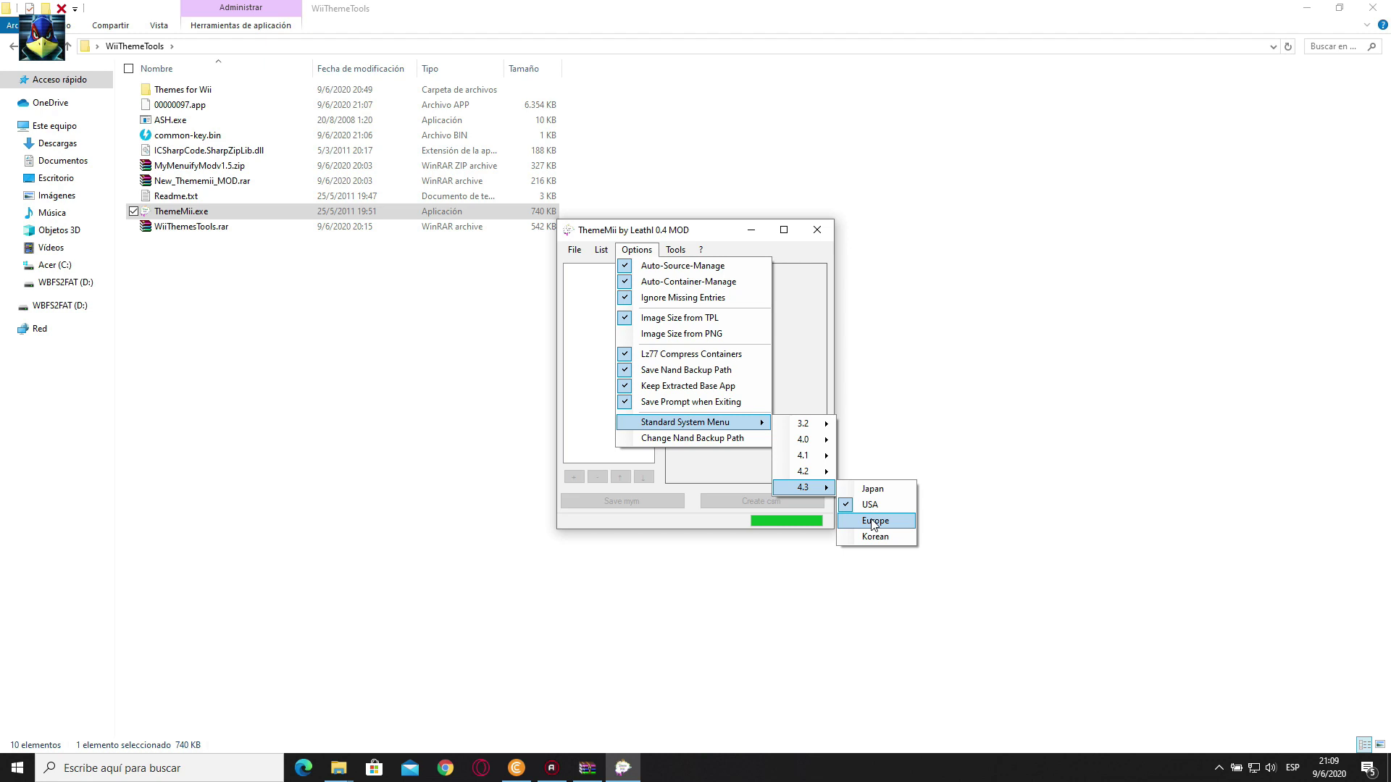
left_click(872, 521)
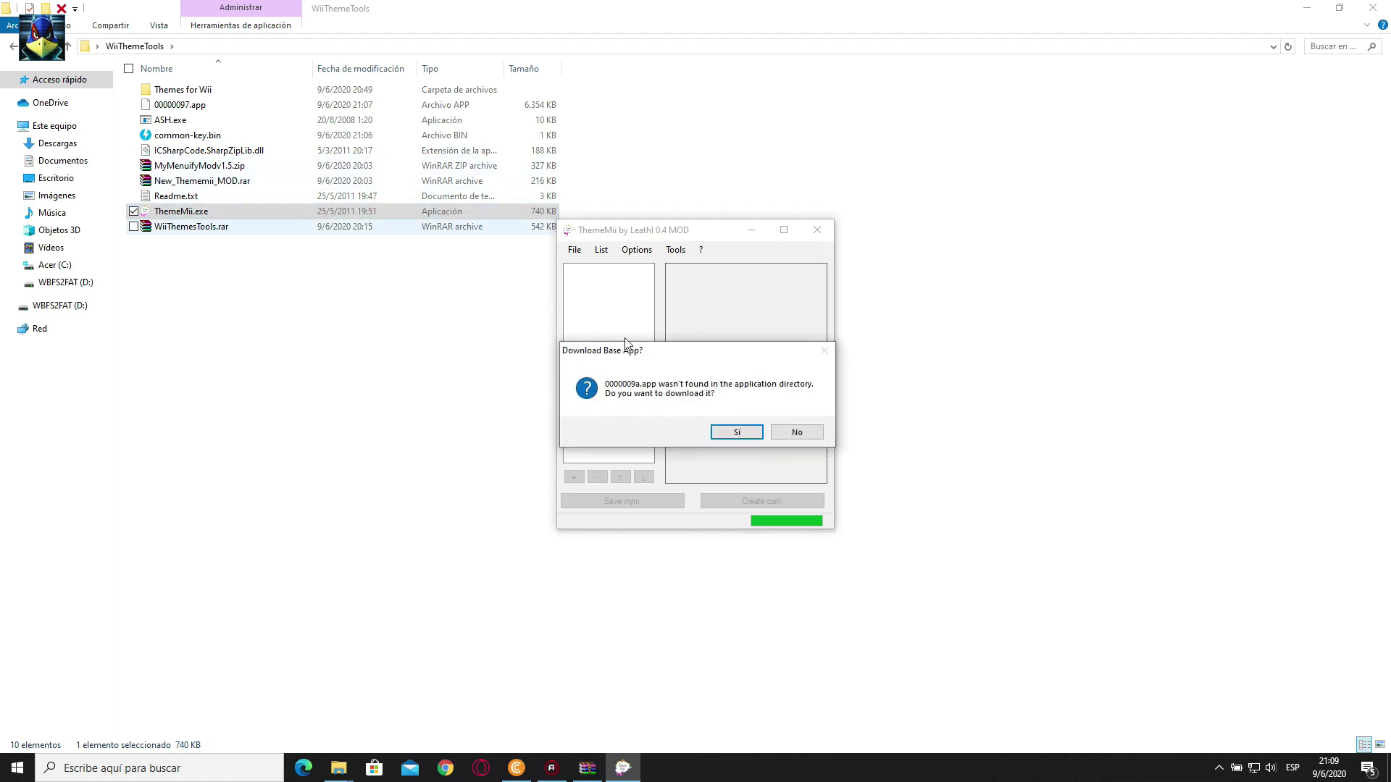
left_click(797, 433)
Set the standard system menu back to 4.3 USA
left_click(645, 253)
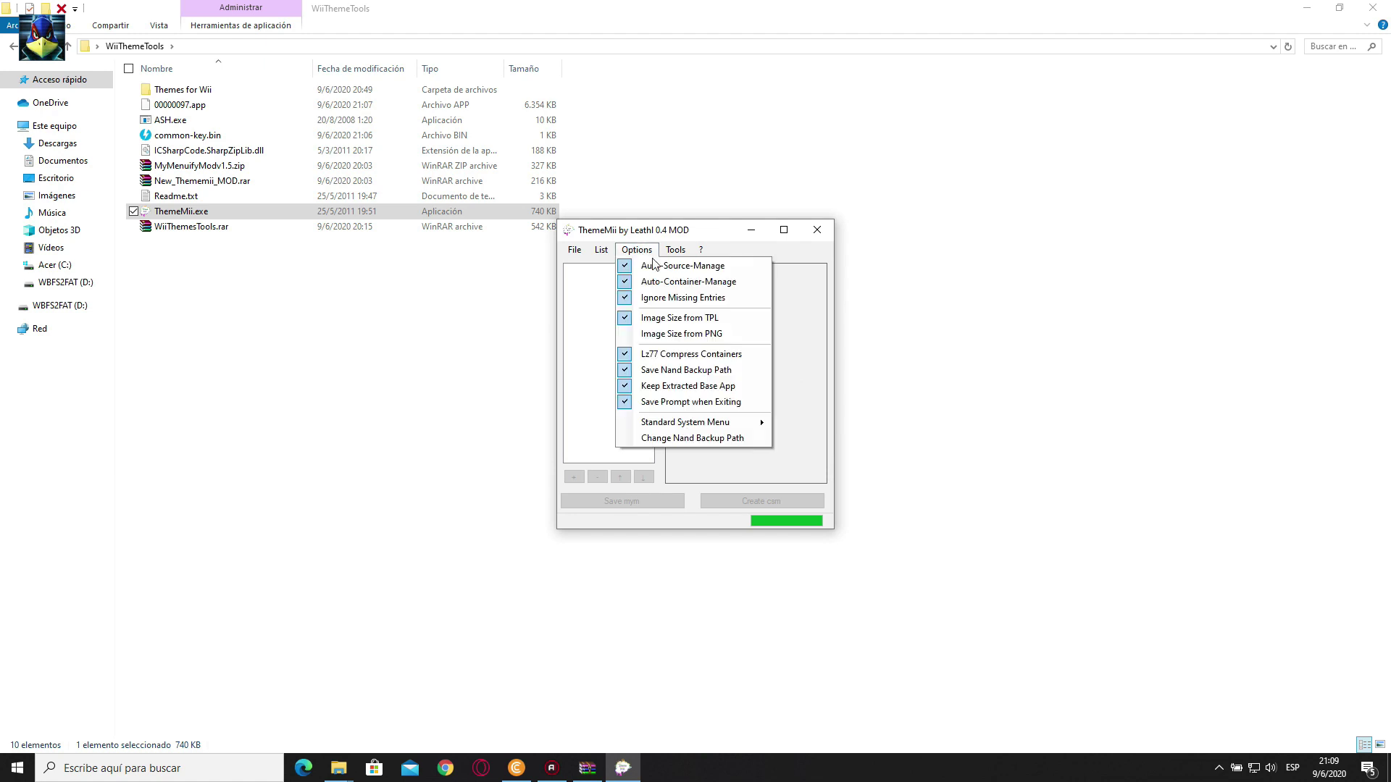
mouse_move(725, 422)
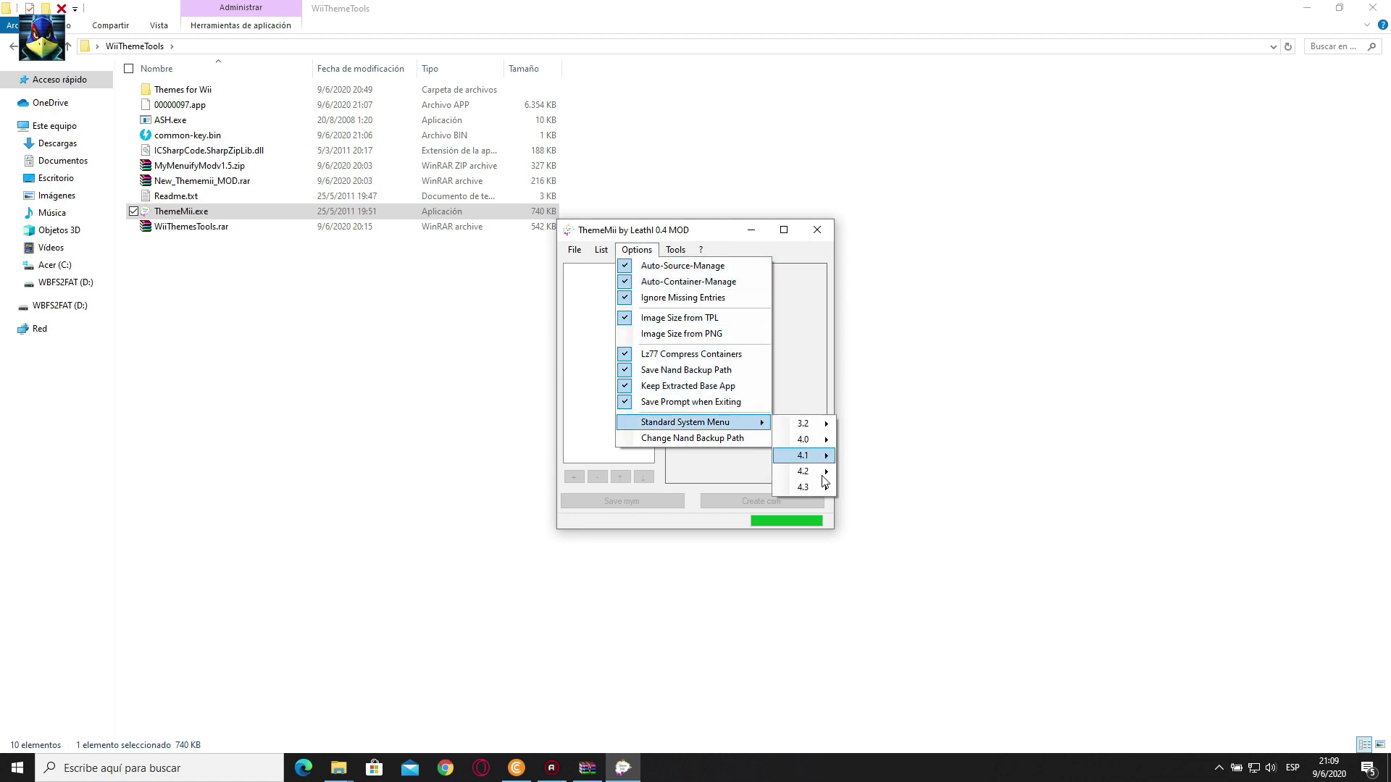
mouse_move(829, 488)
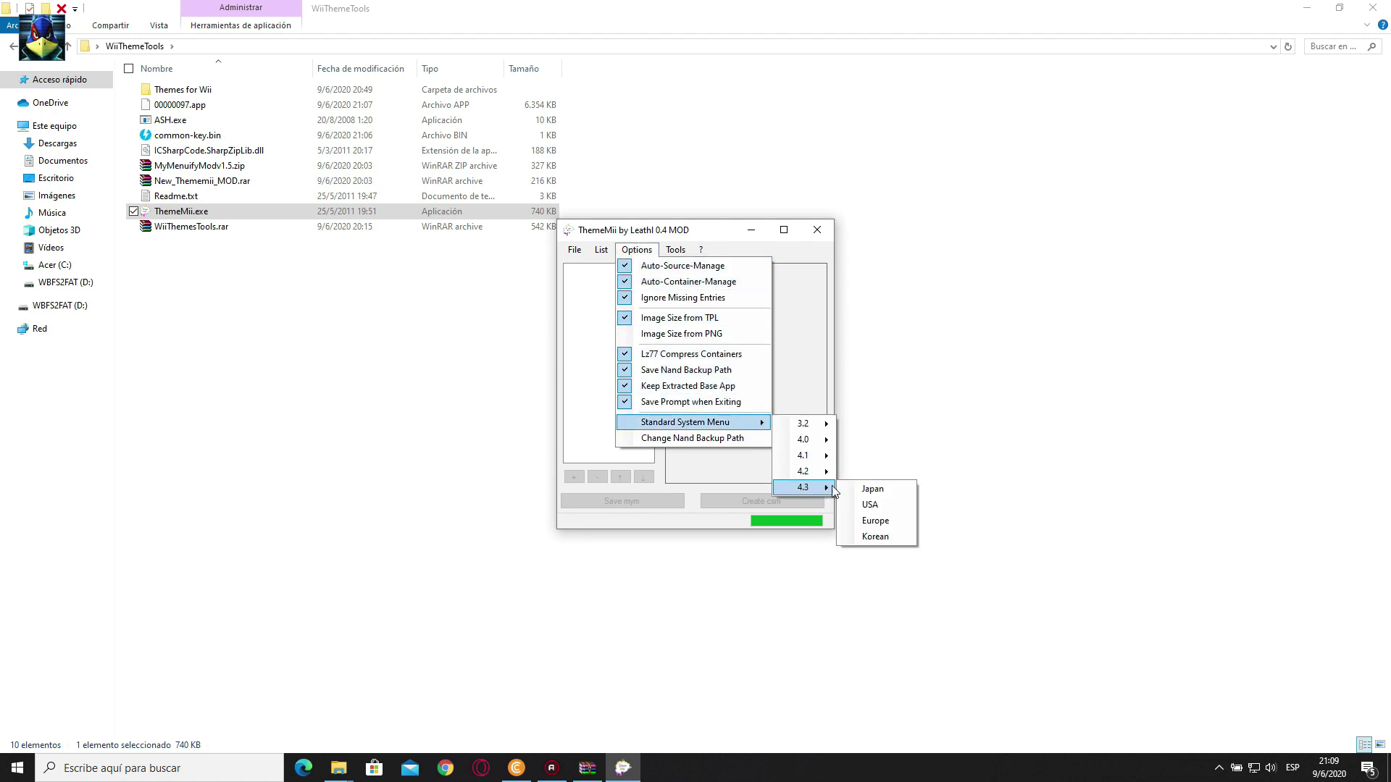
left_click(868, 507)
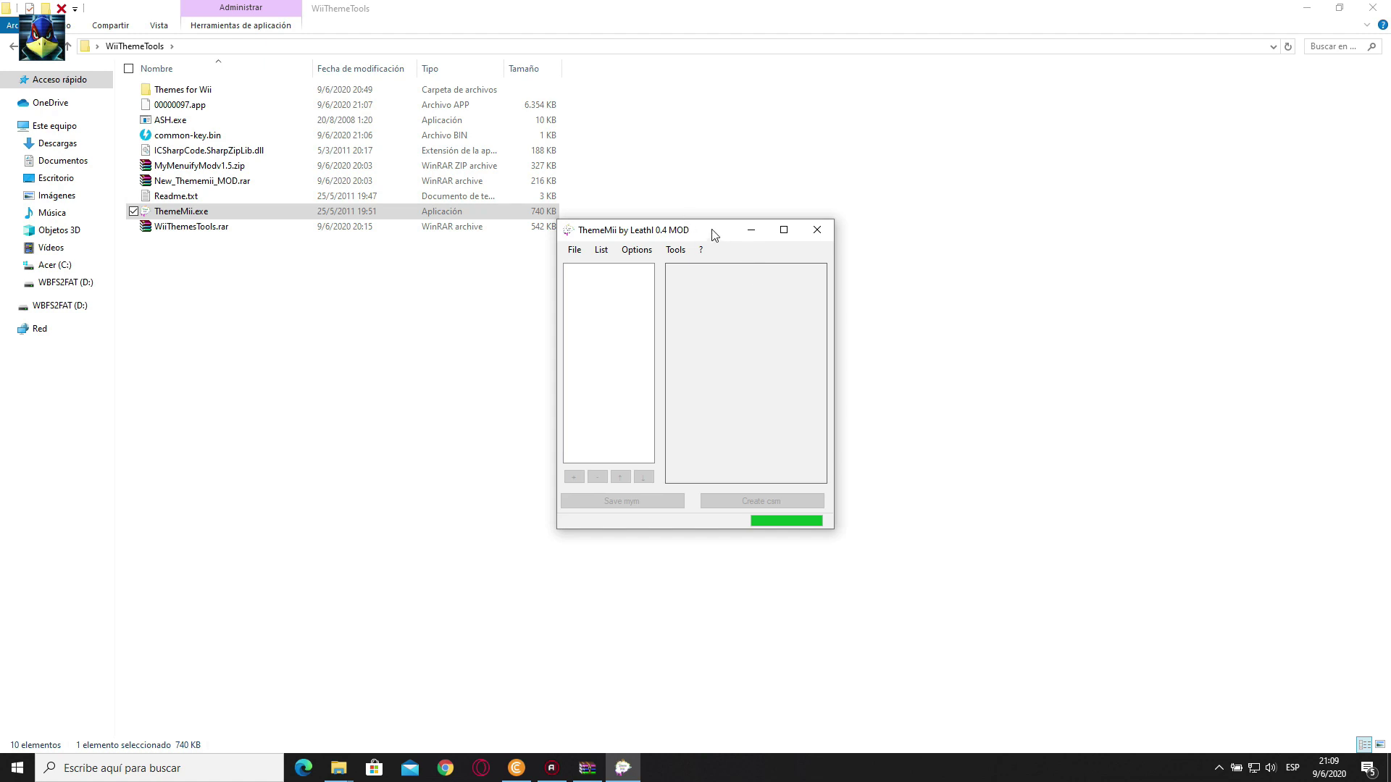
Open the theme 4-X_kingdom_hearts.mym from the Themes for Wii folder
left_click(574, 251)
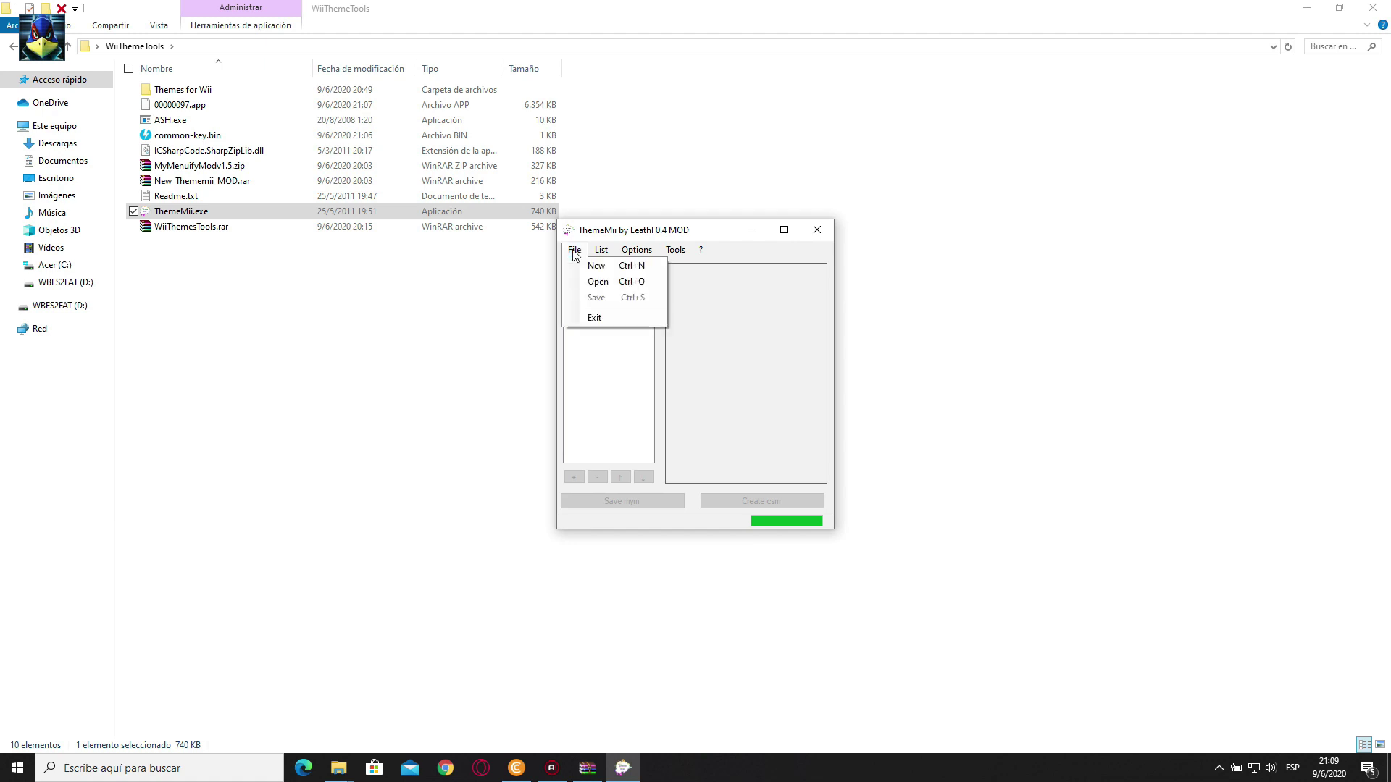
left_click(641, 287)
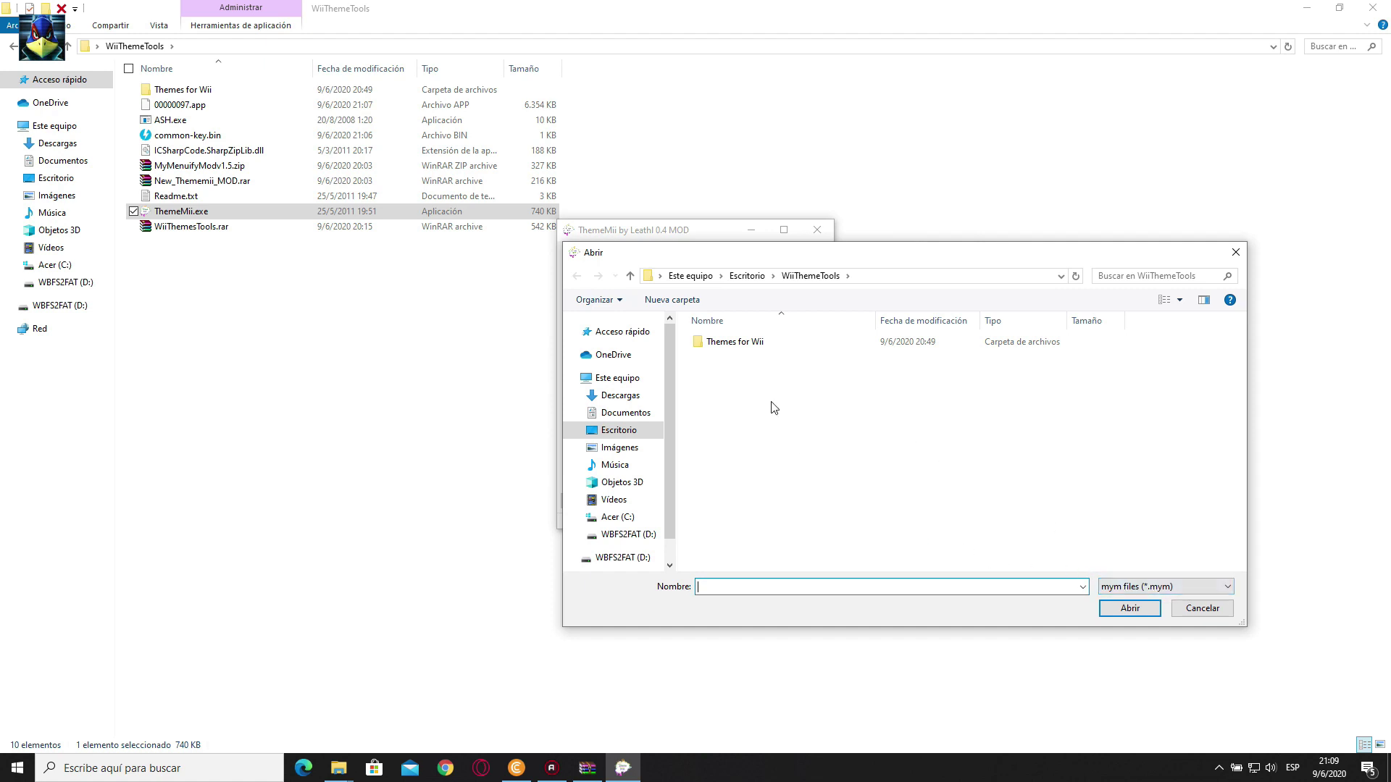
double_click(752, 346)
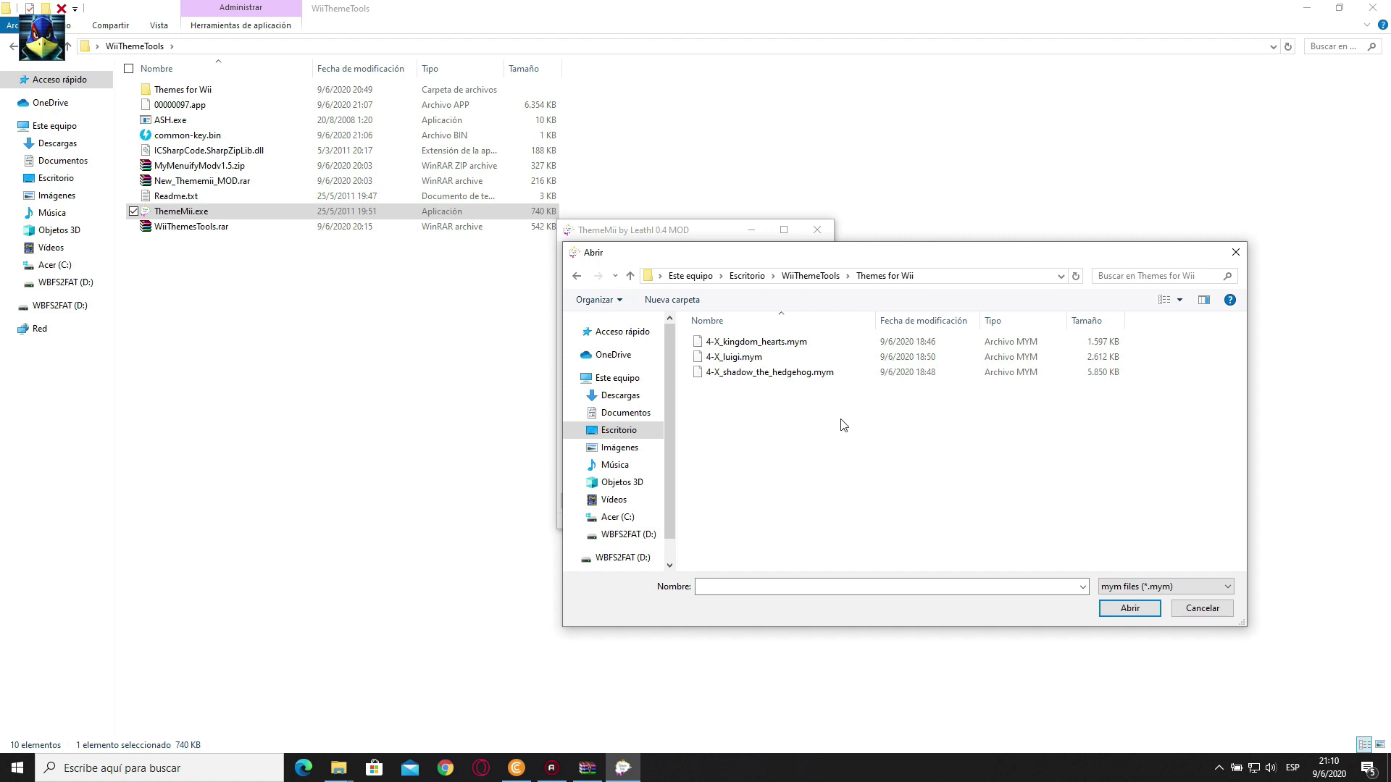
left_click(800, 346)
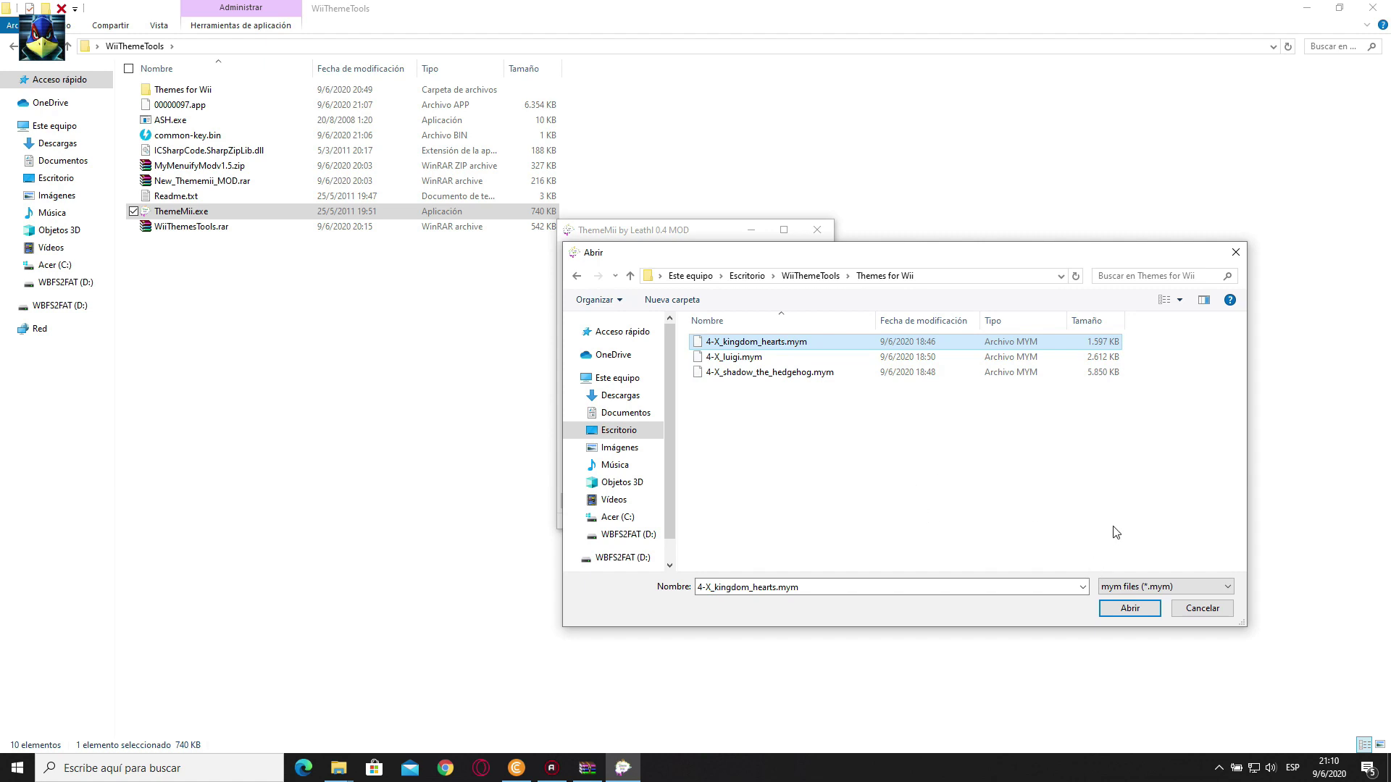
left_click(1128, 610)
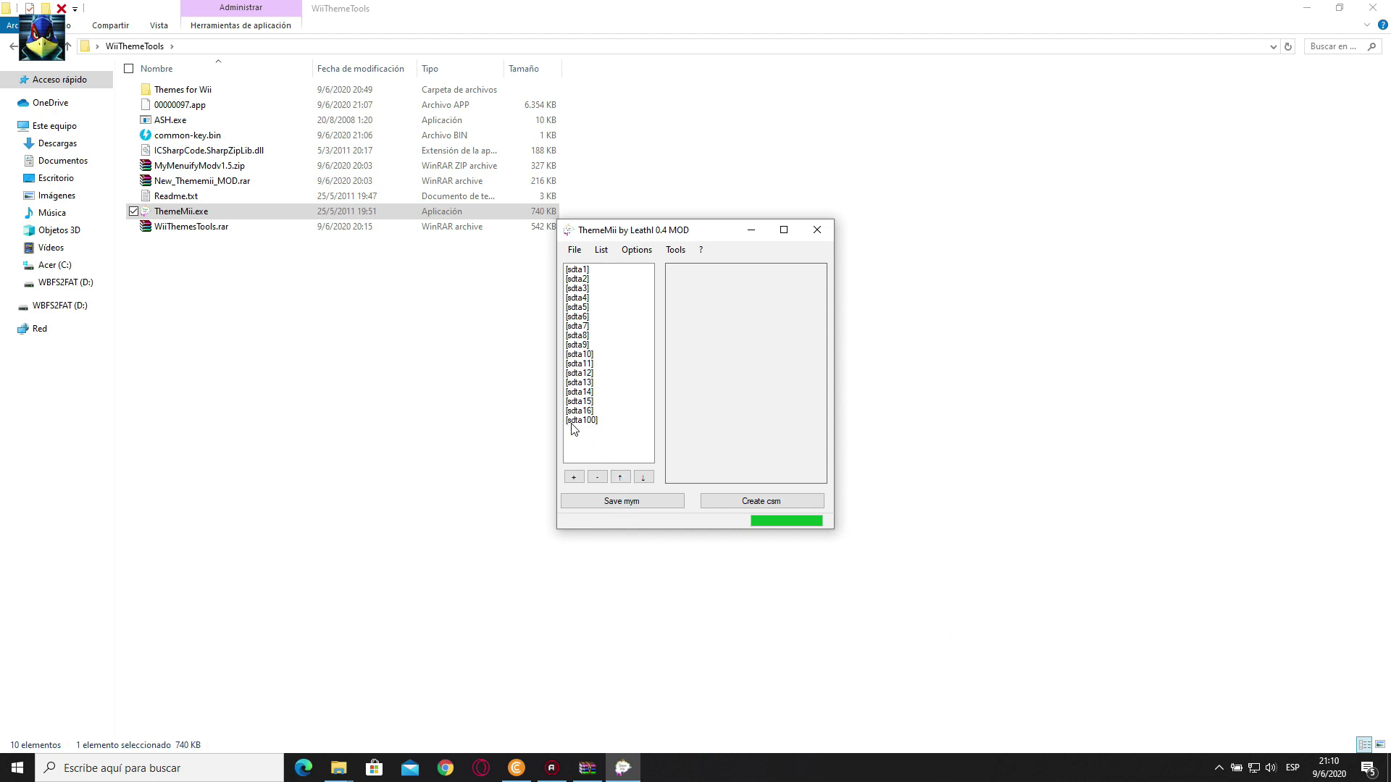
Create the csm as 4-X_kingdom_hearts.csm in the WiiThemeTools folder and decline saving the mym file
left_click(775, 501)
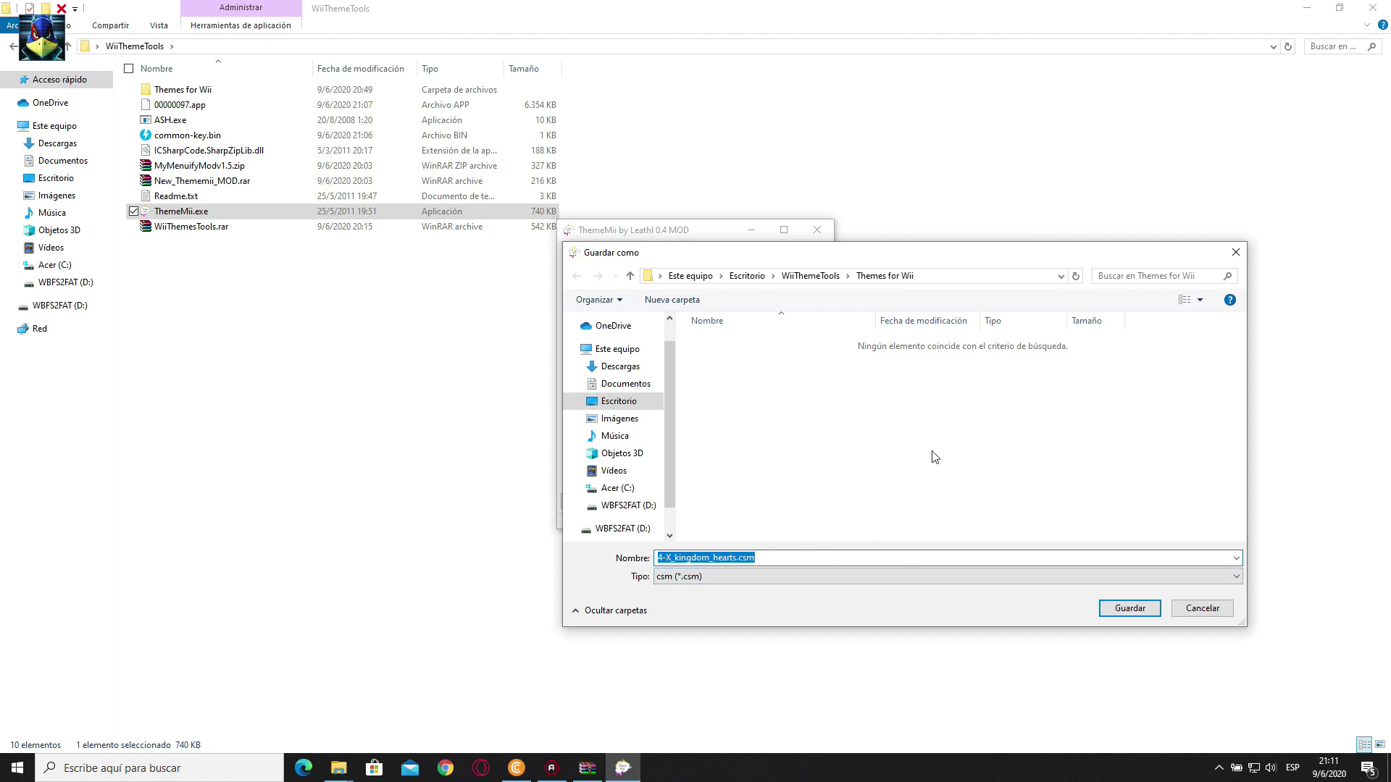
left_click(811, 276)
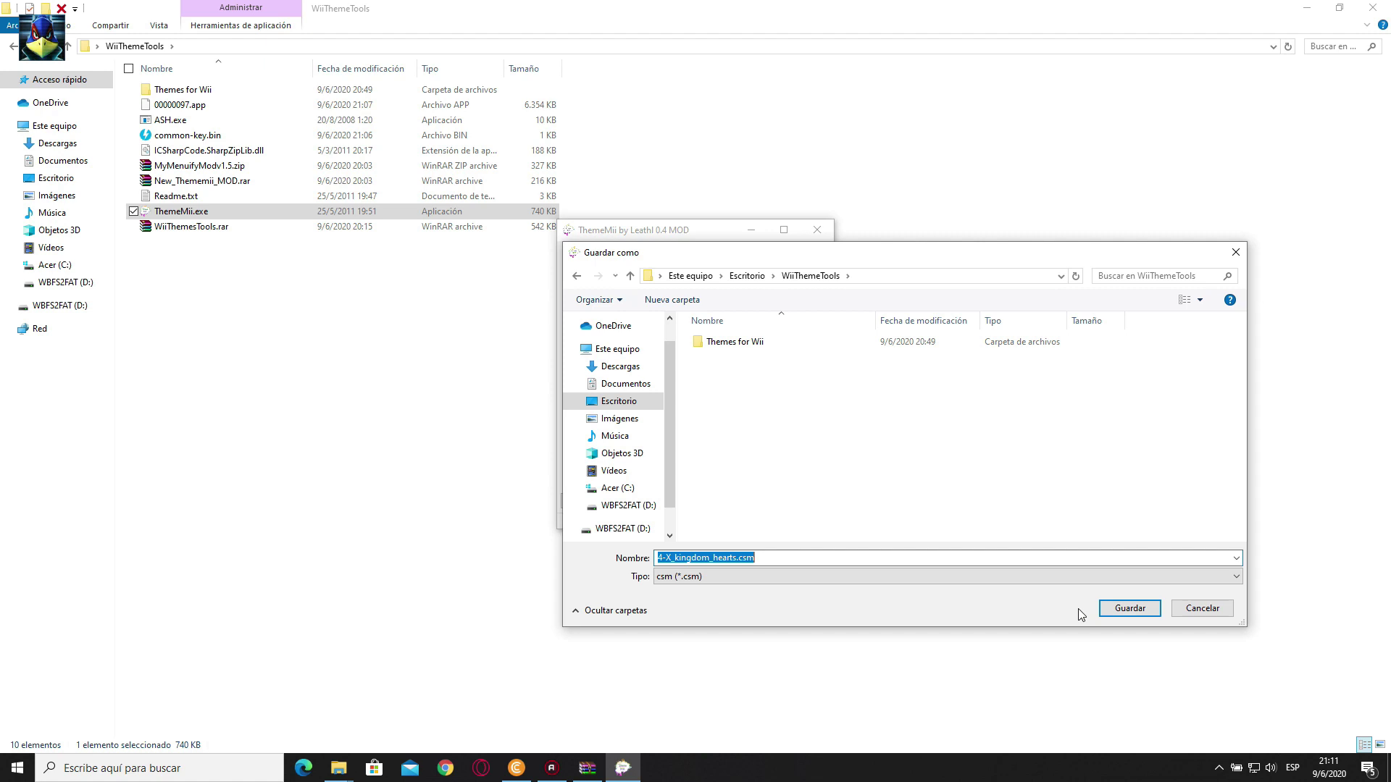
left_click(1116, 610)
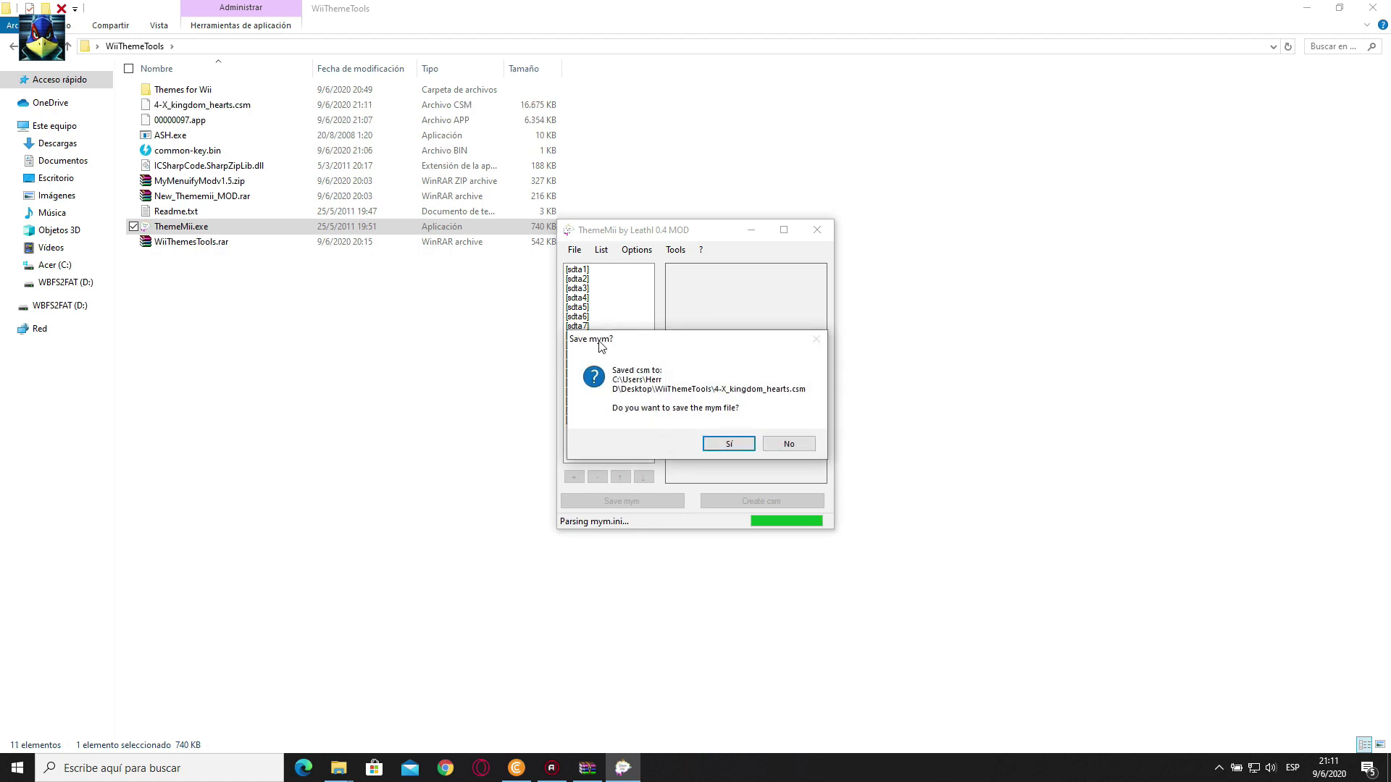
left_click(800, 445)
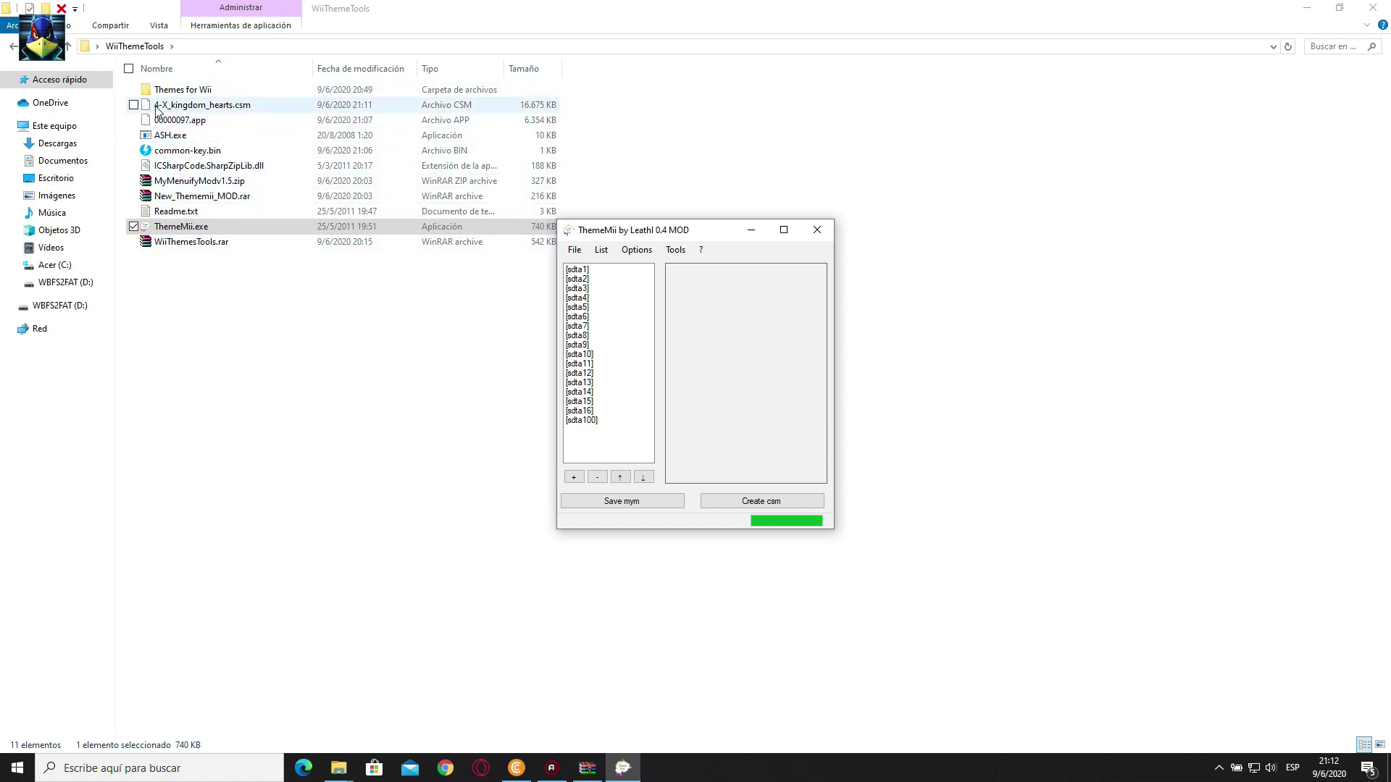
Compare the source 4-X_kingdom_hearts.mym in Themes for Wii with 4-X_kingdom_hearts.csm in WiiThemeTools
double_click(253, 92)
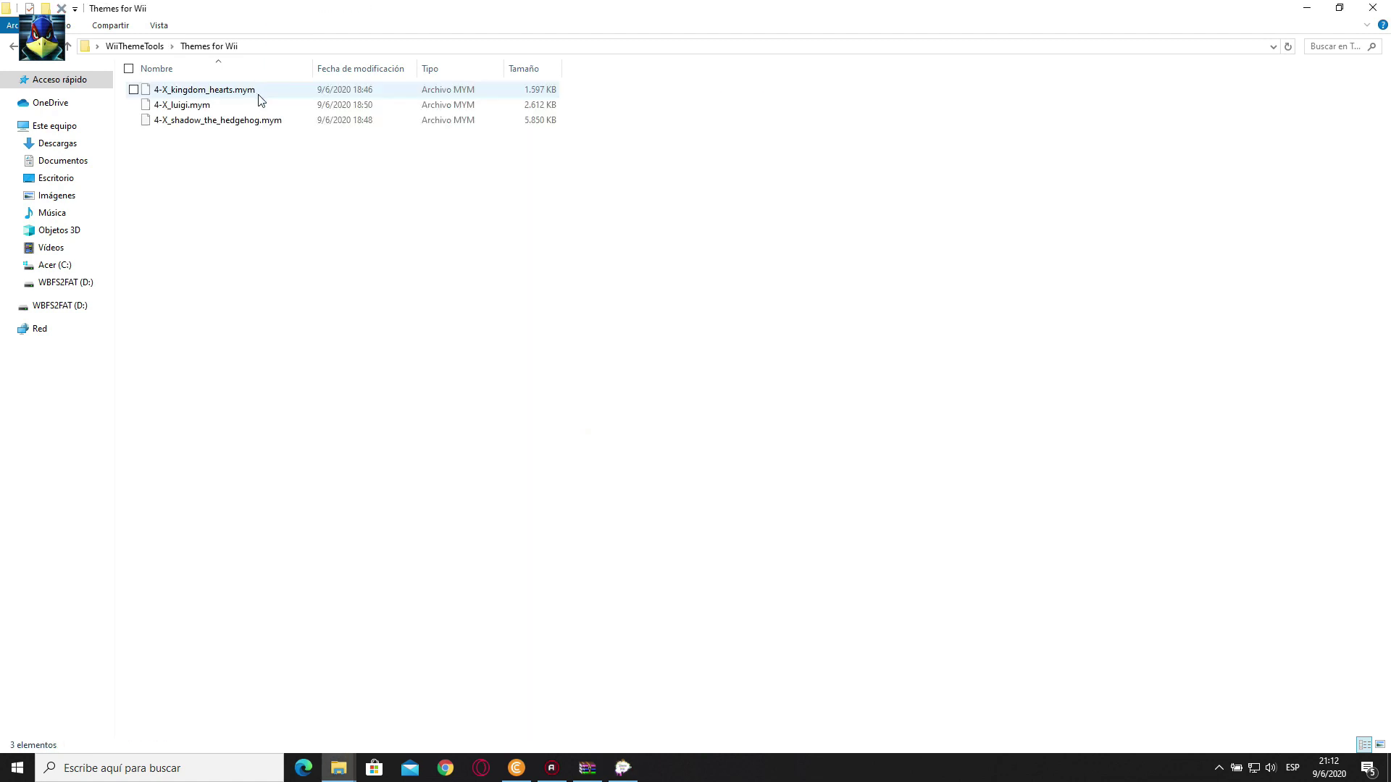
left_click(268, 93)
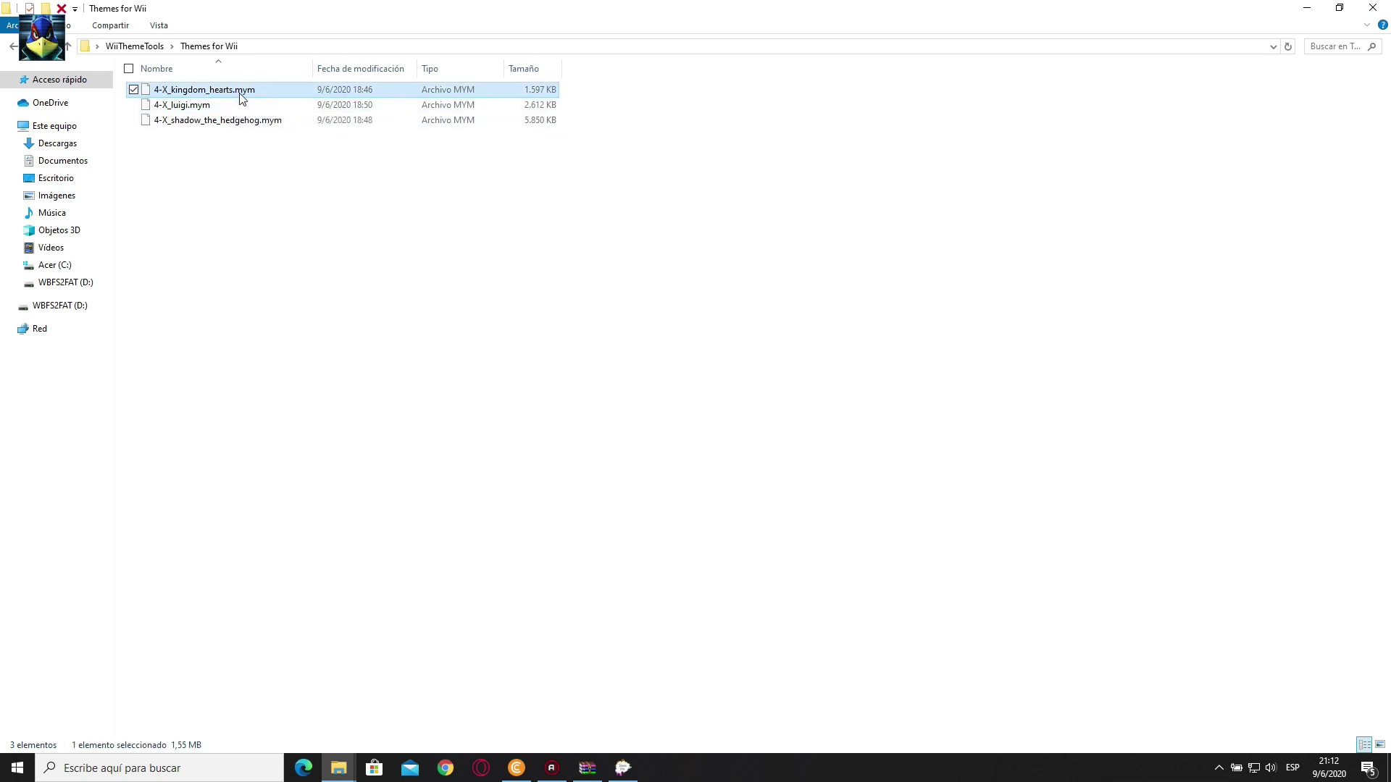
left_click(143, 48)
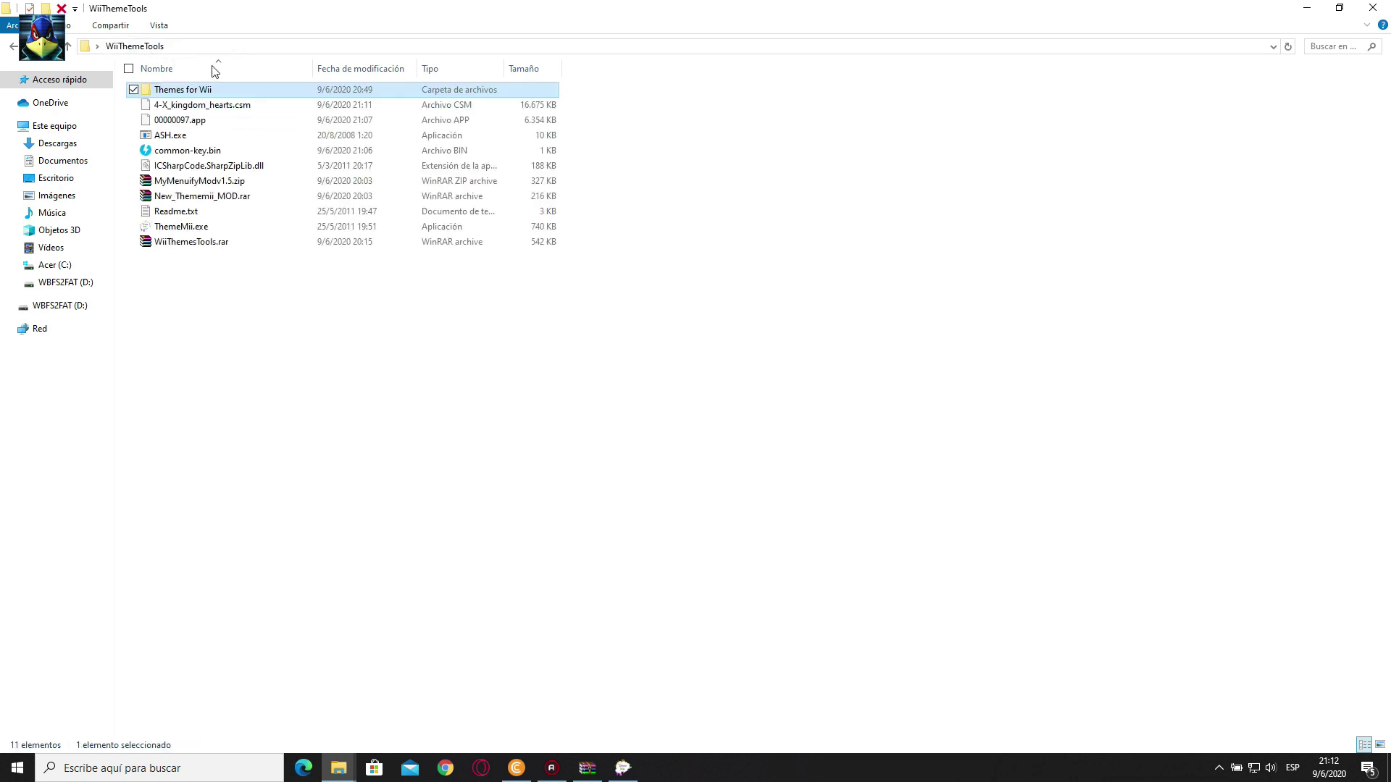
left_click(246, 106)
left_click(526, 446)
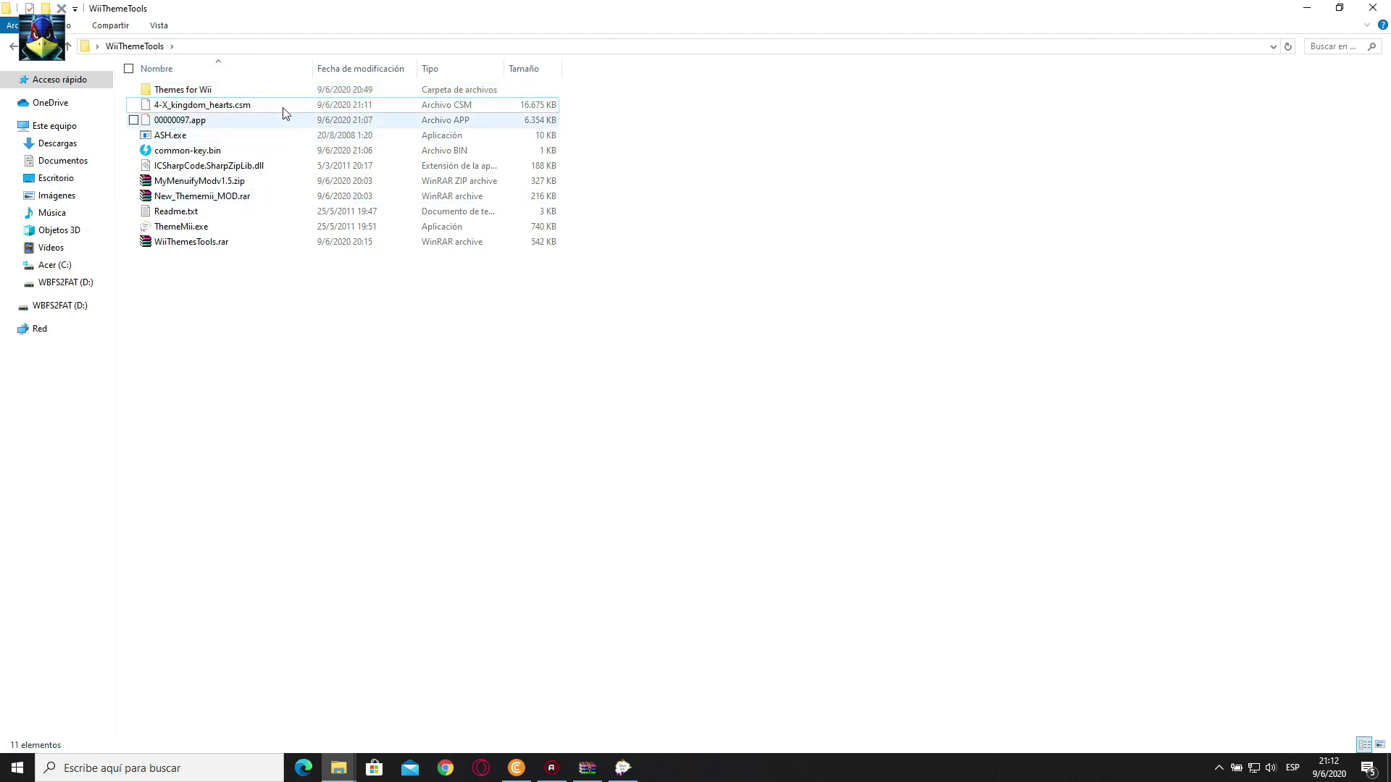
Close ThemeMii without saving the mym
left_click(624, 766)
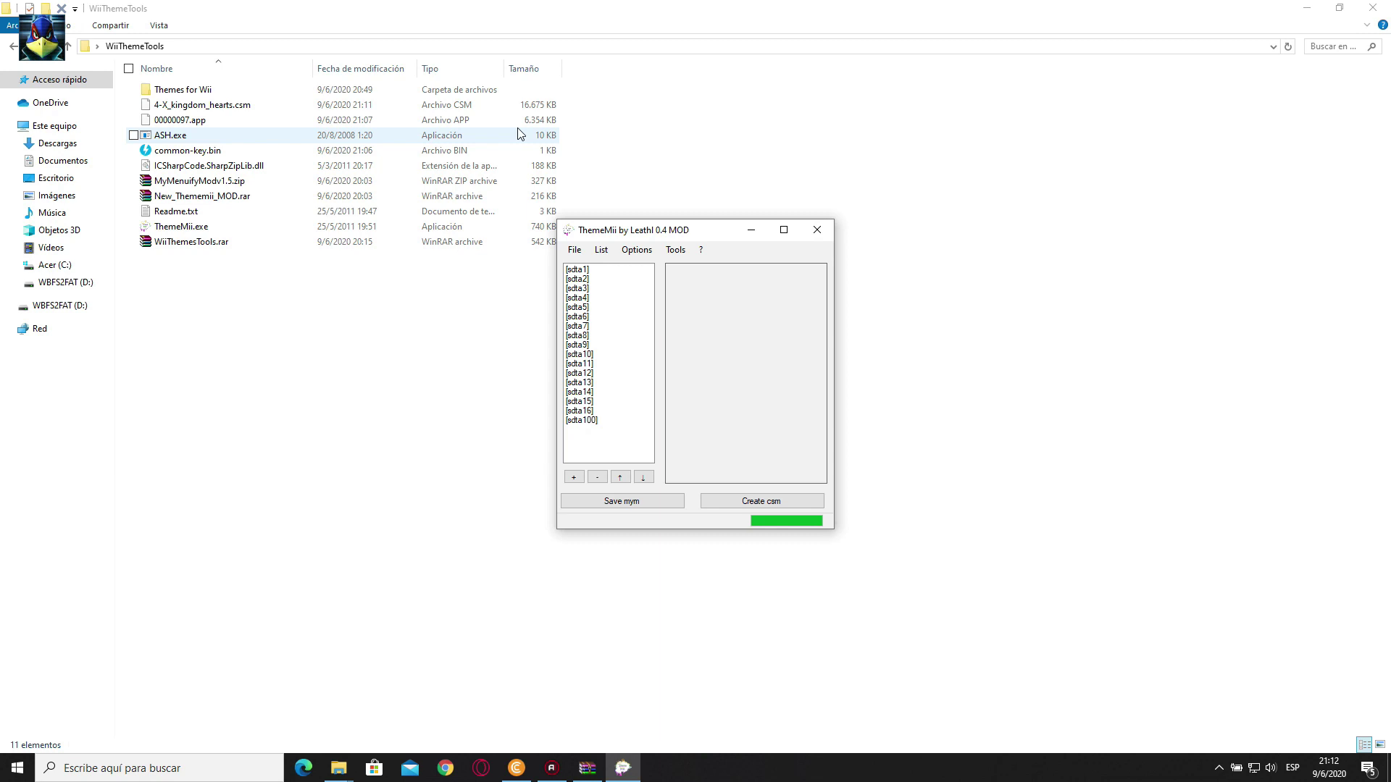
left_click(816, 230)
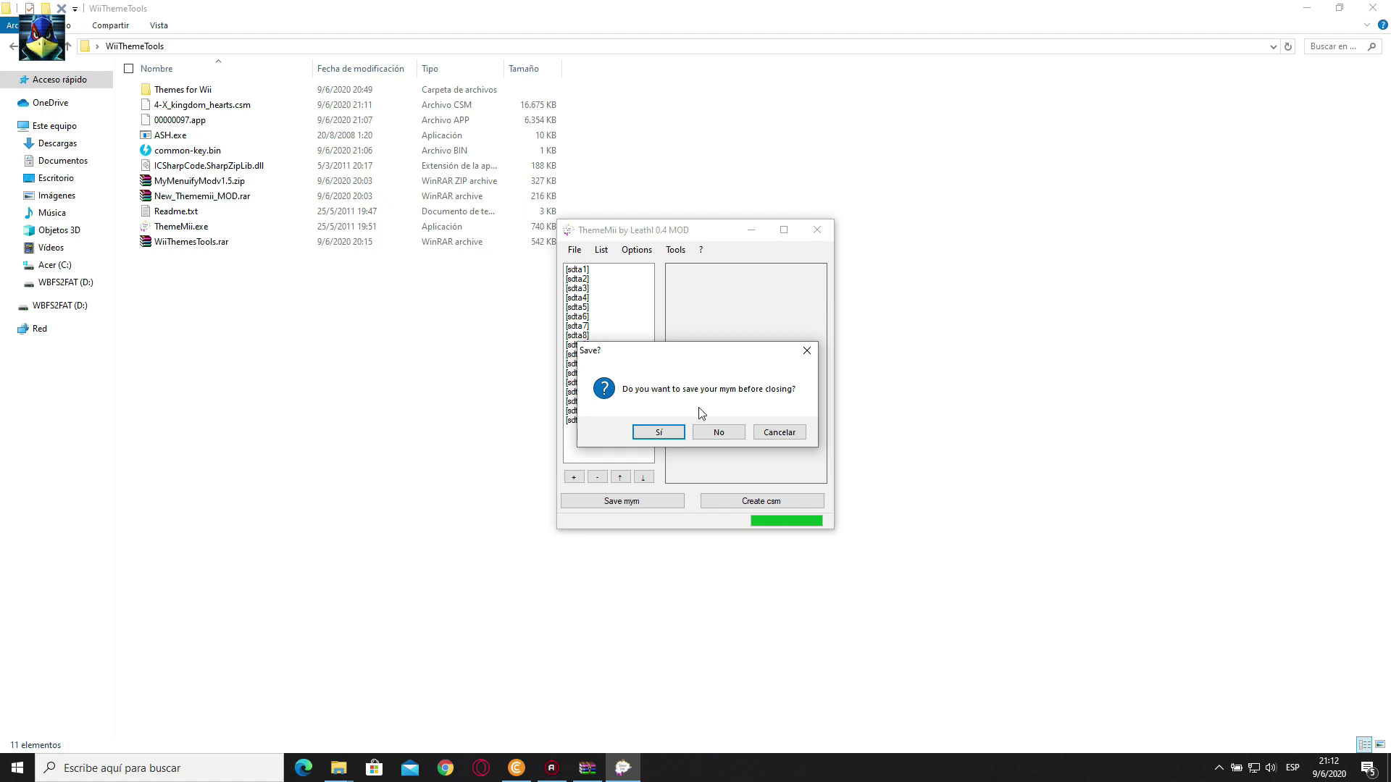
left_click(733, 436)
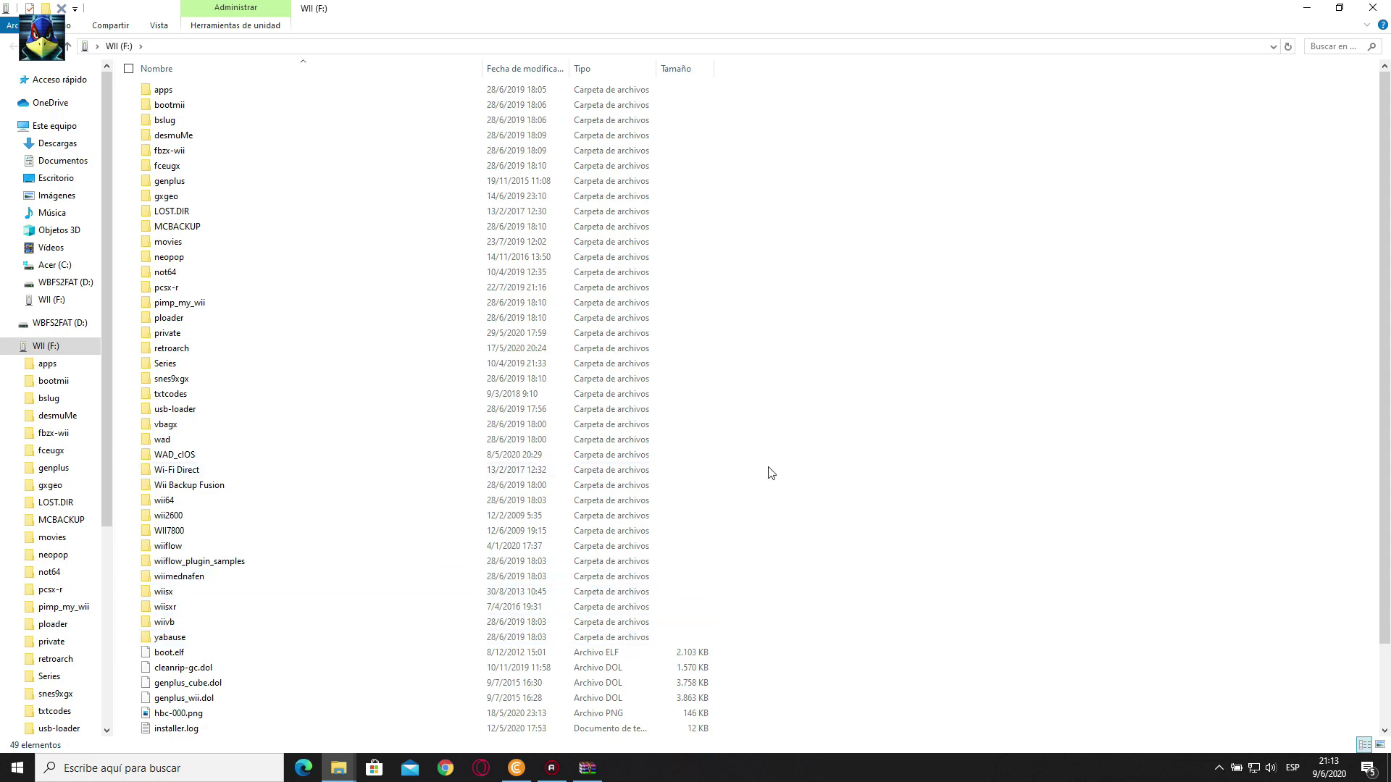
Switch to the WiiThemeTools folder in File Explorer and sort its files by type
key("alt+Tab")
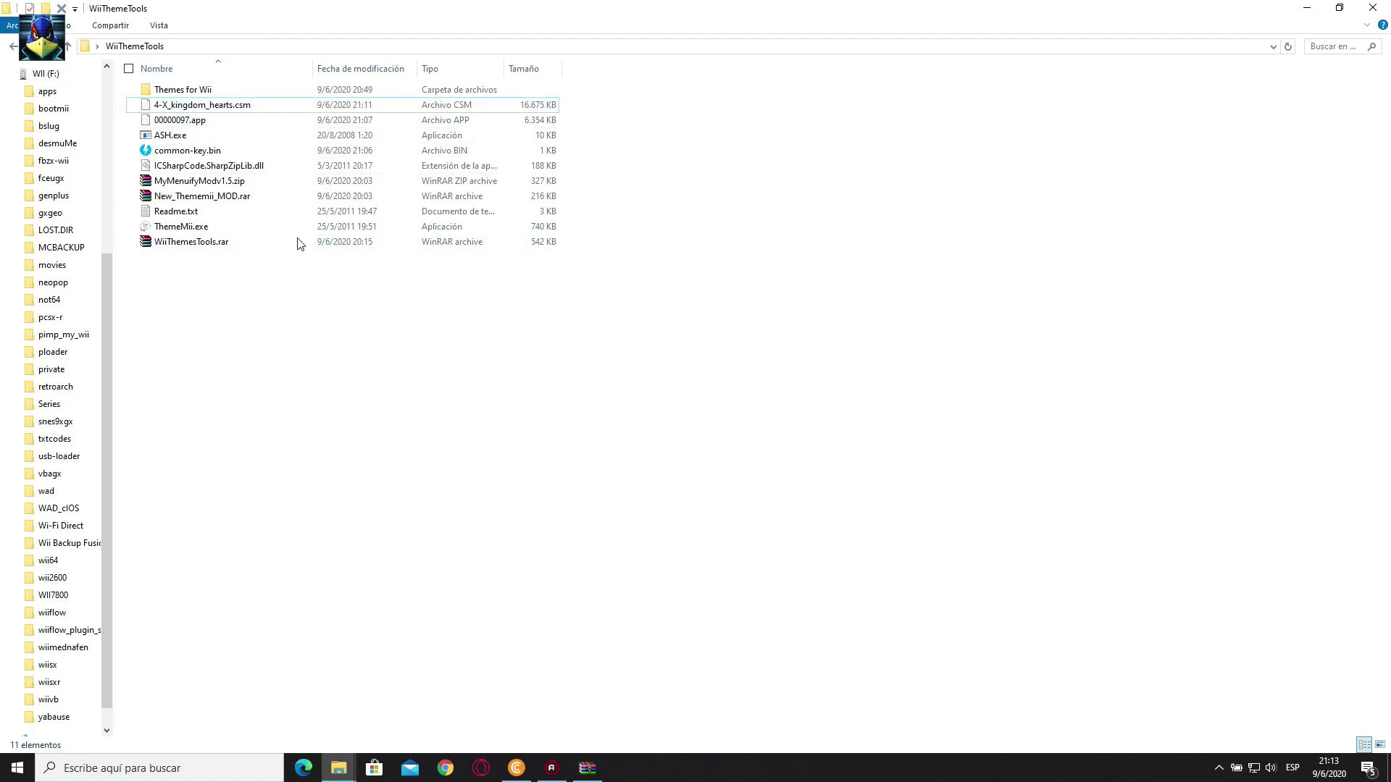
left_click(251, 187)
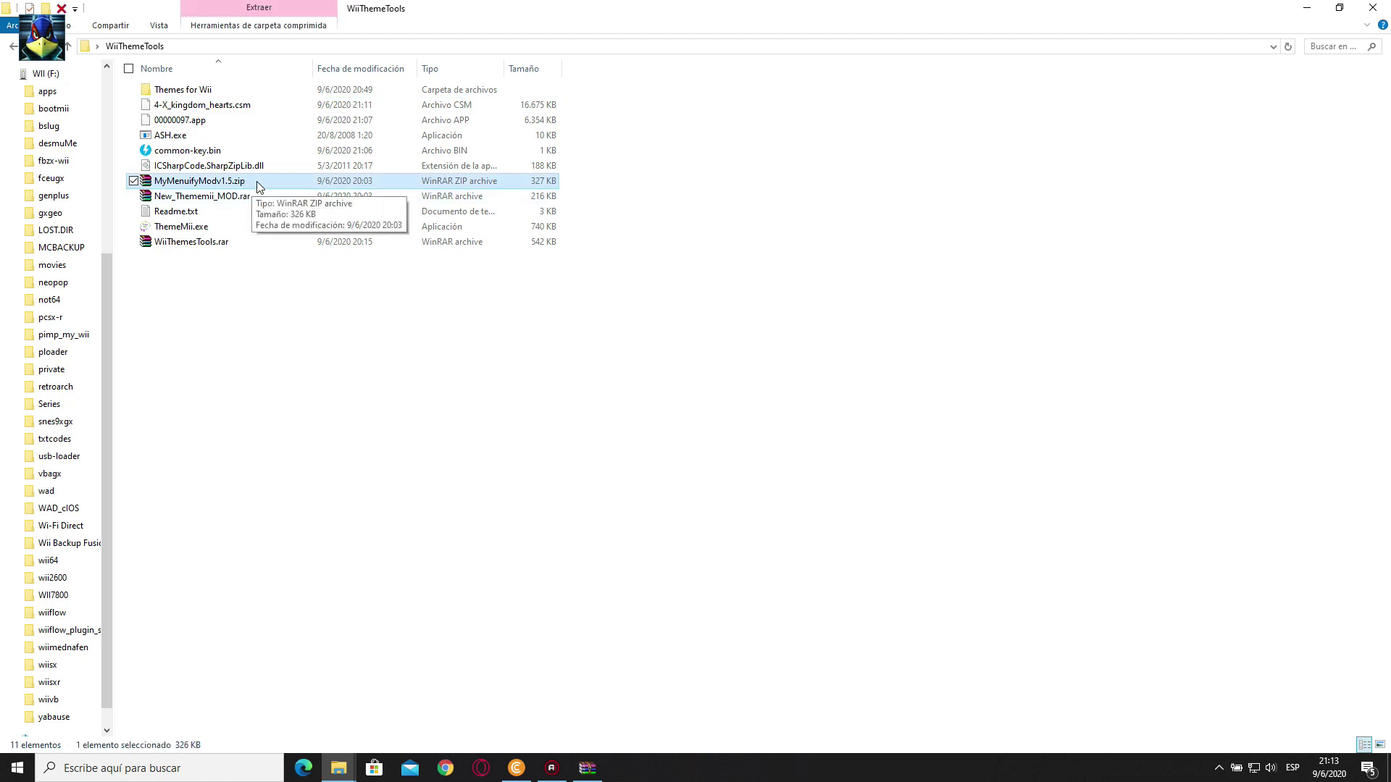
right_click(605, 354)
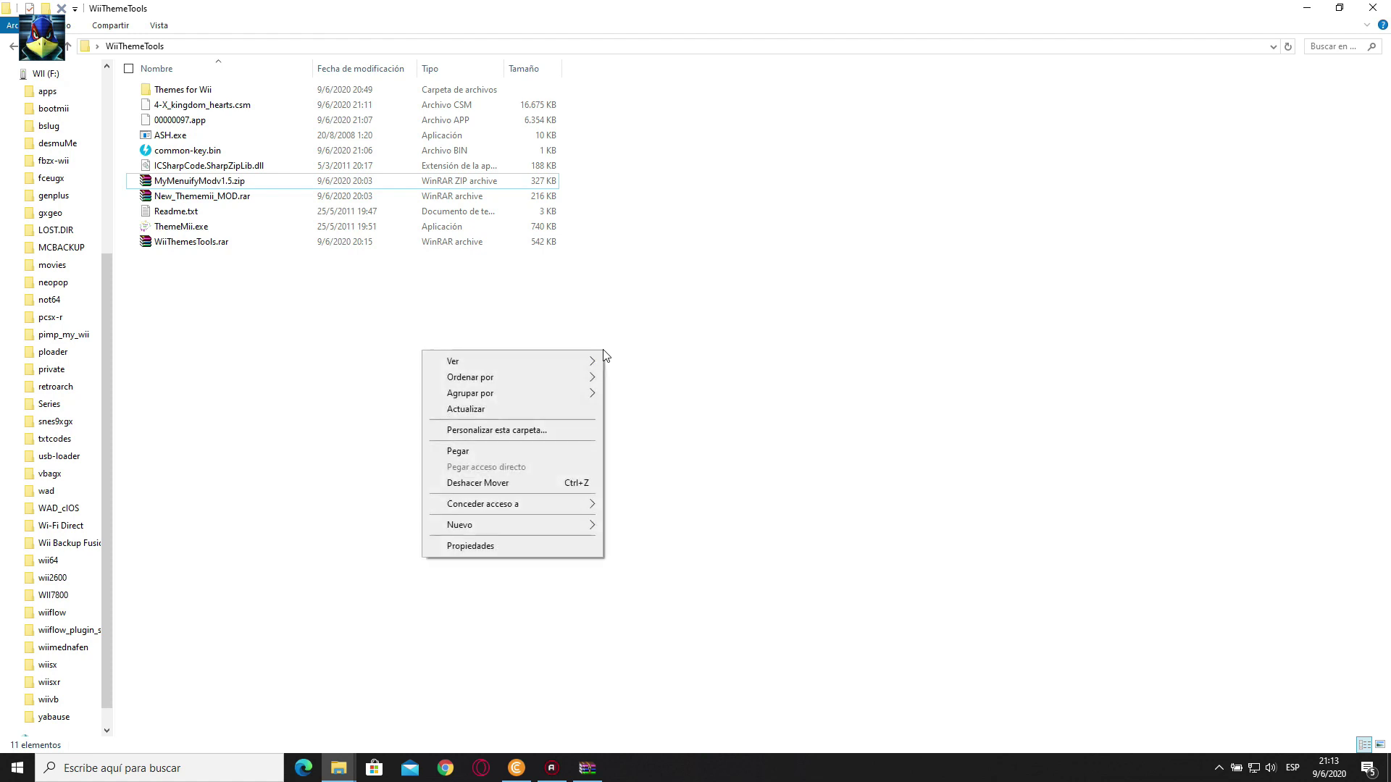
mouse_move(576, 378)
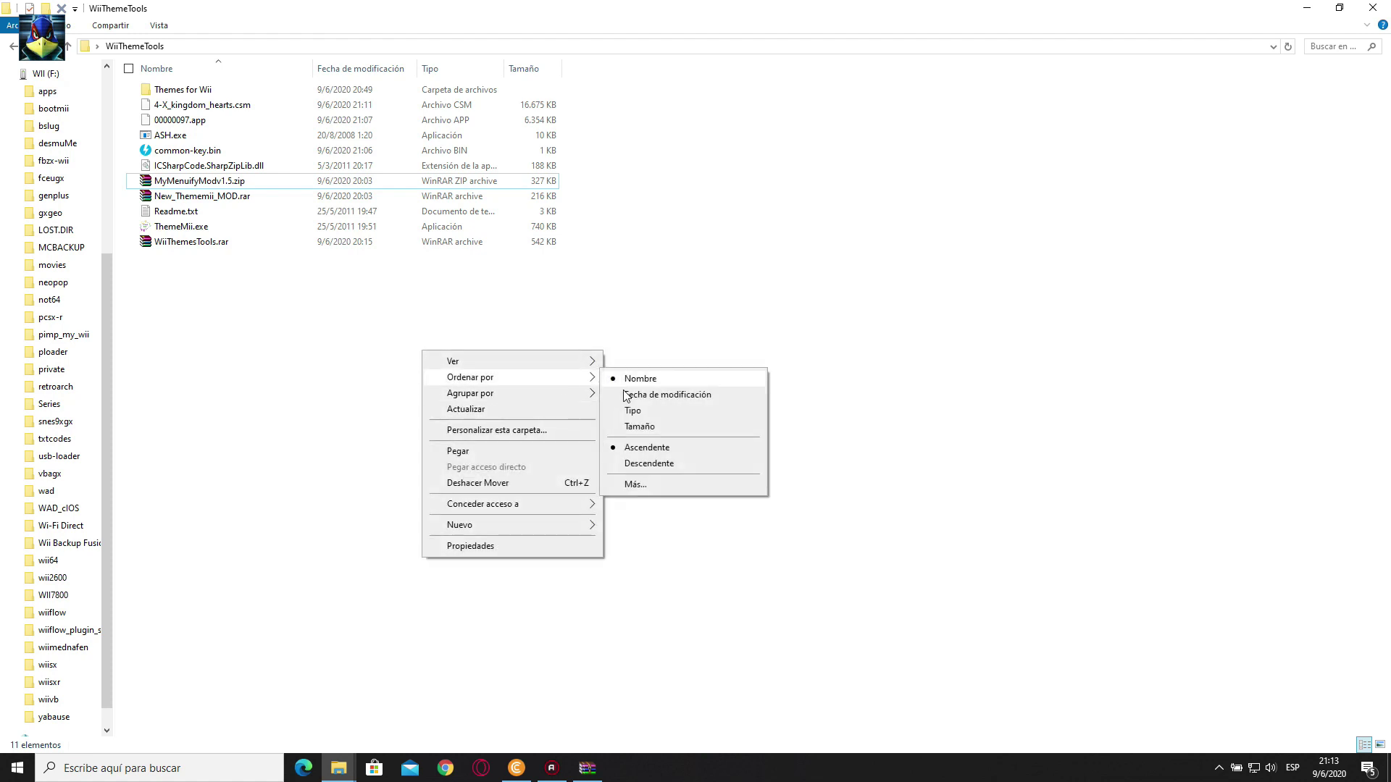
left_click(632, 411)
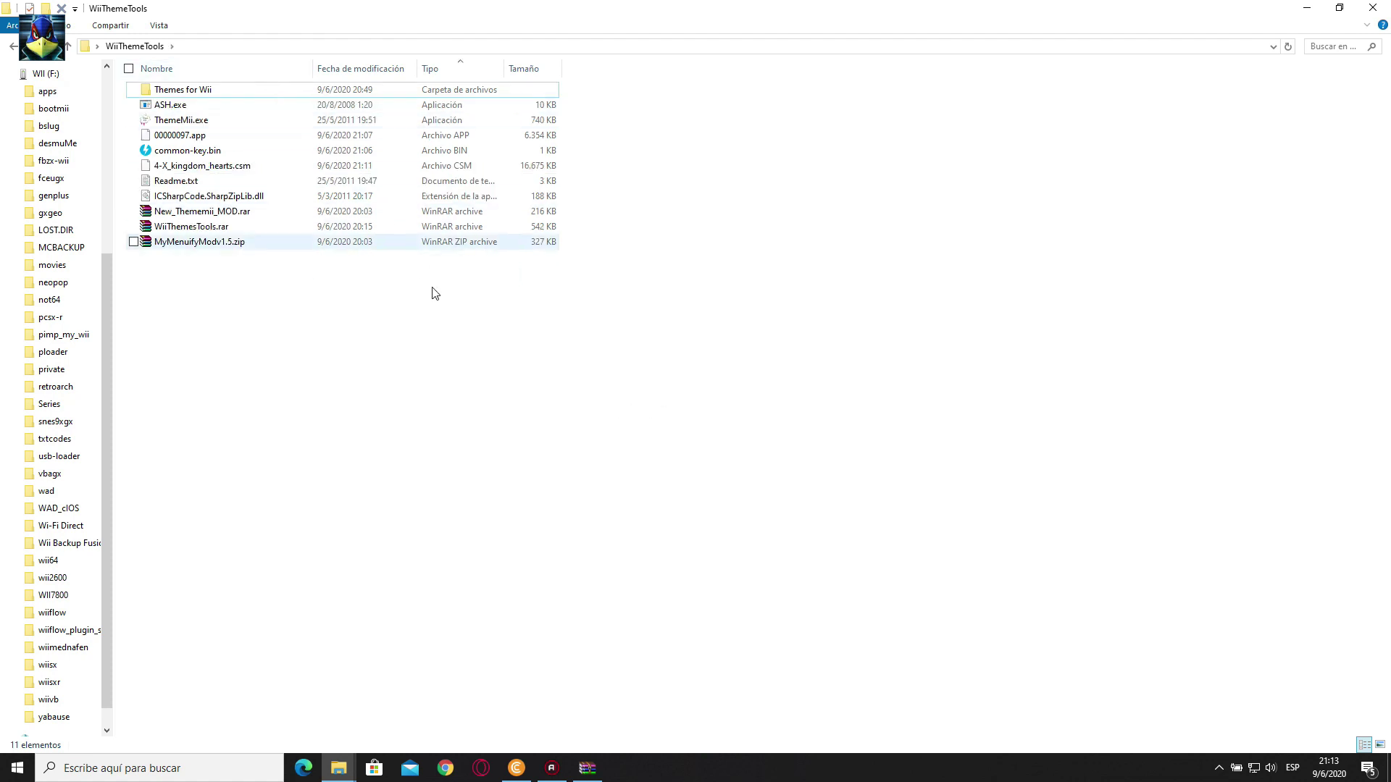
Open MyMenuifyModv1.5.zip in WinRAR, check the contents of its MyMenuifyMod folder and return to the archive root
left_click(226, 244)
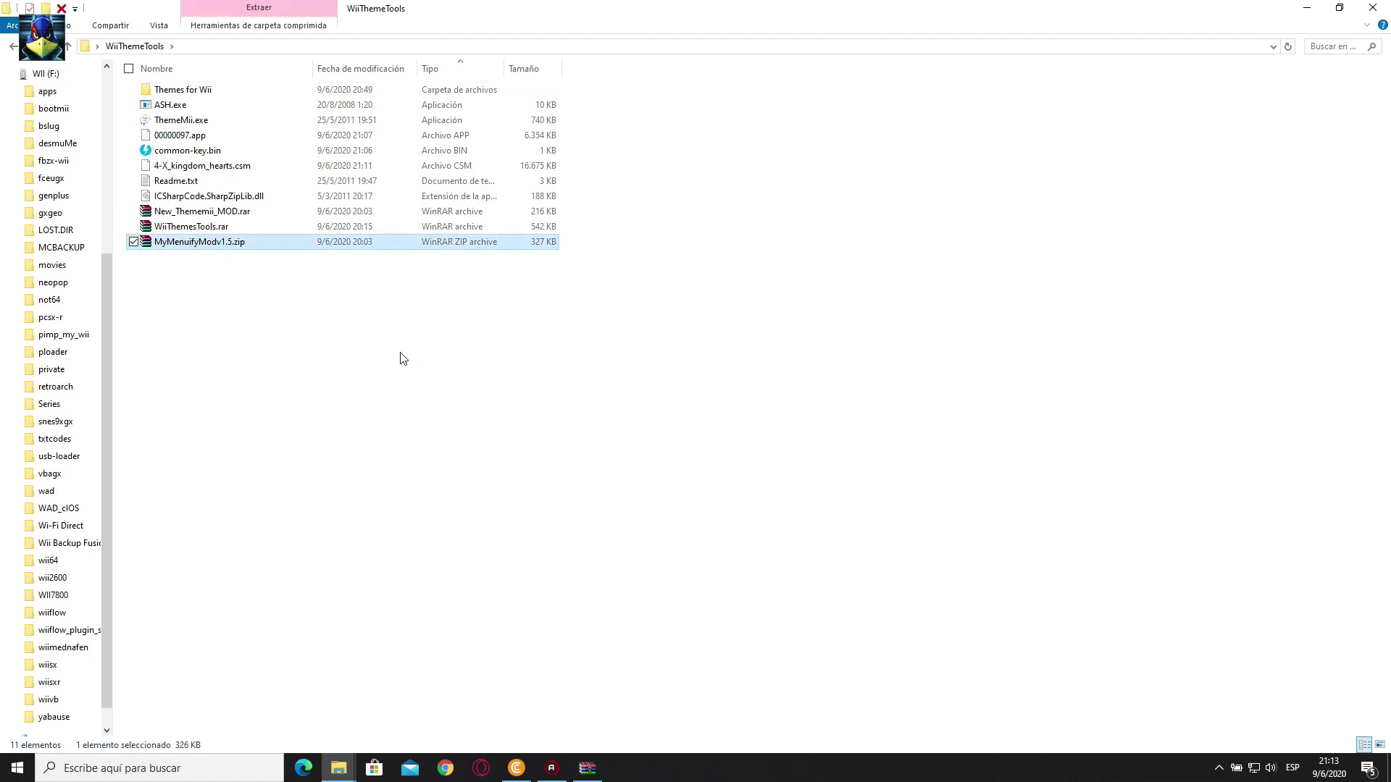
double_click(252, 249)
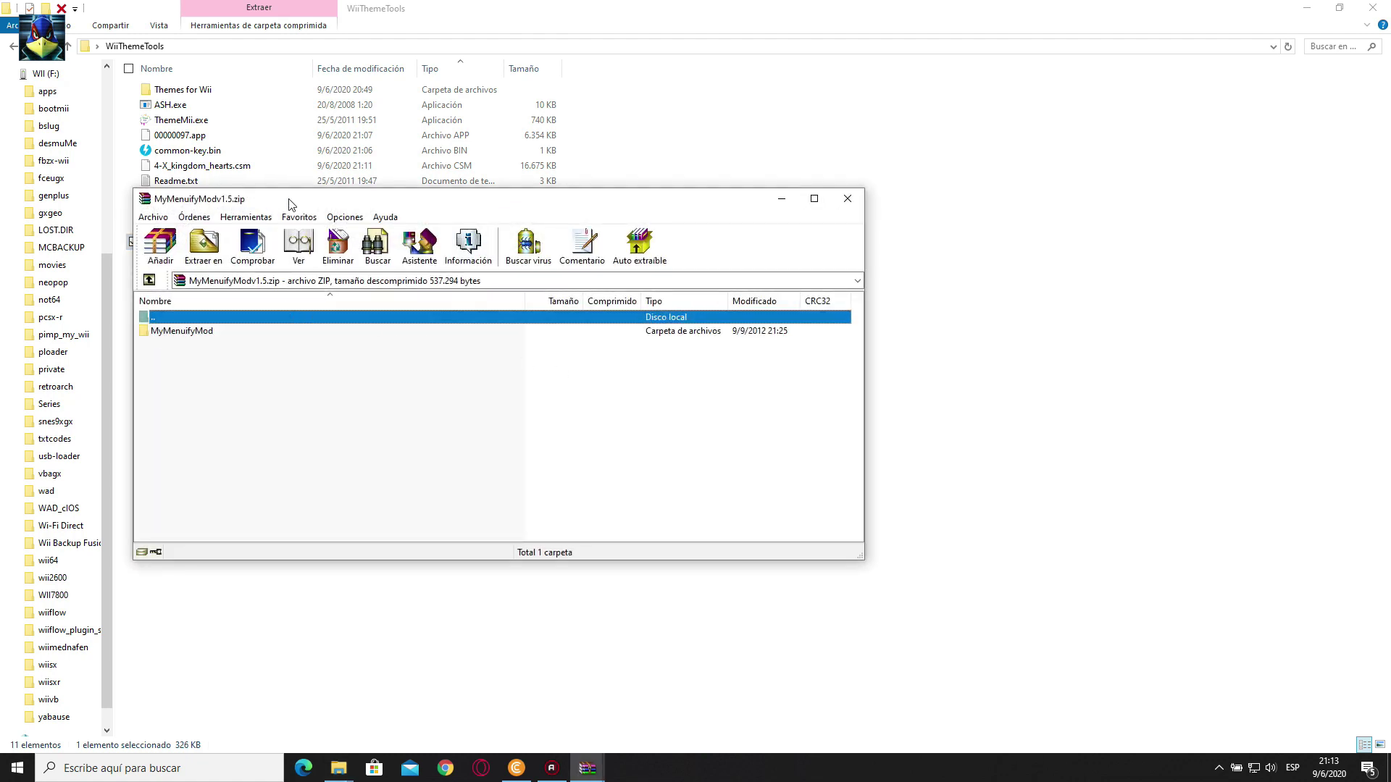
left_click_drag(289, 205, 637, 209)
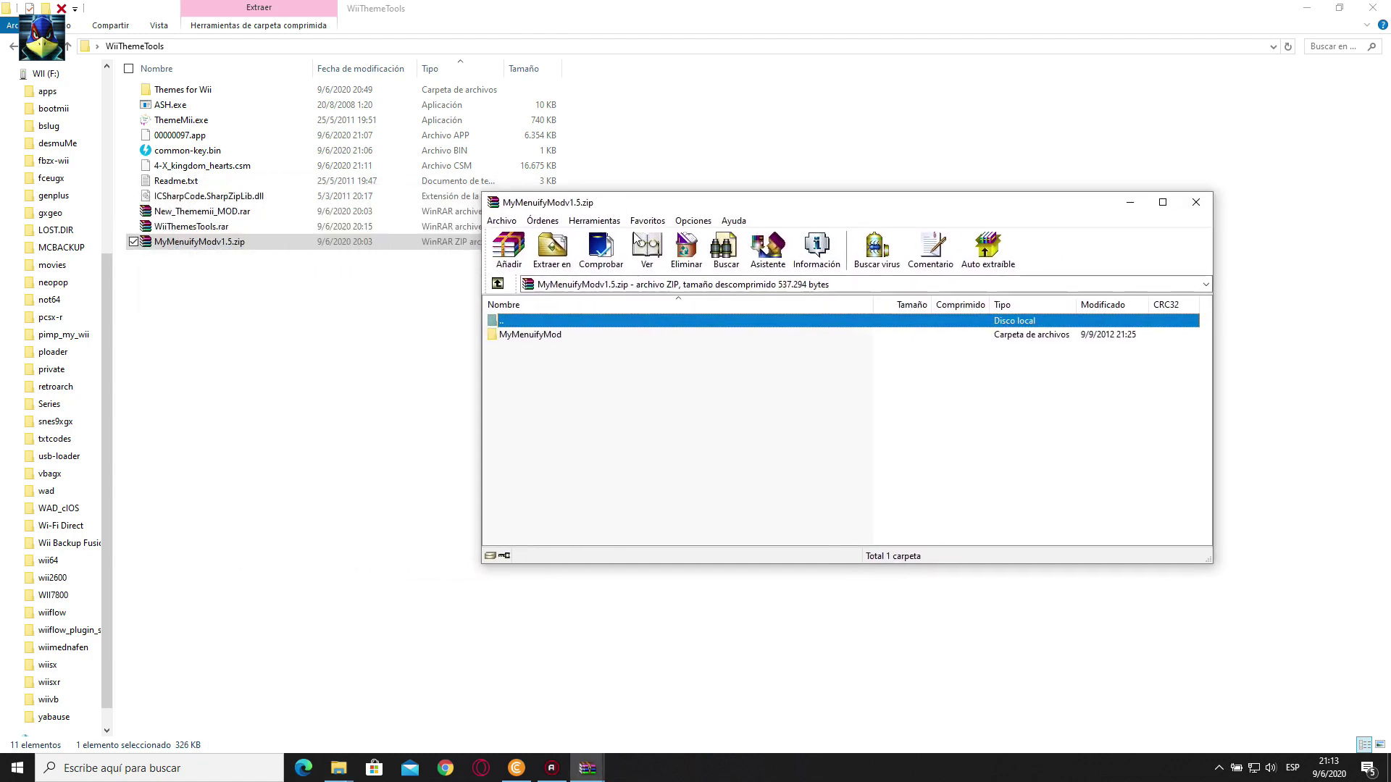
double_click(557, 337)
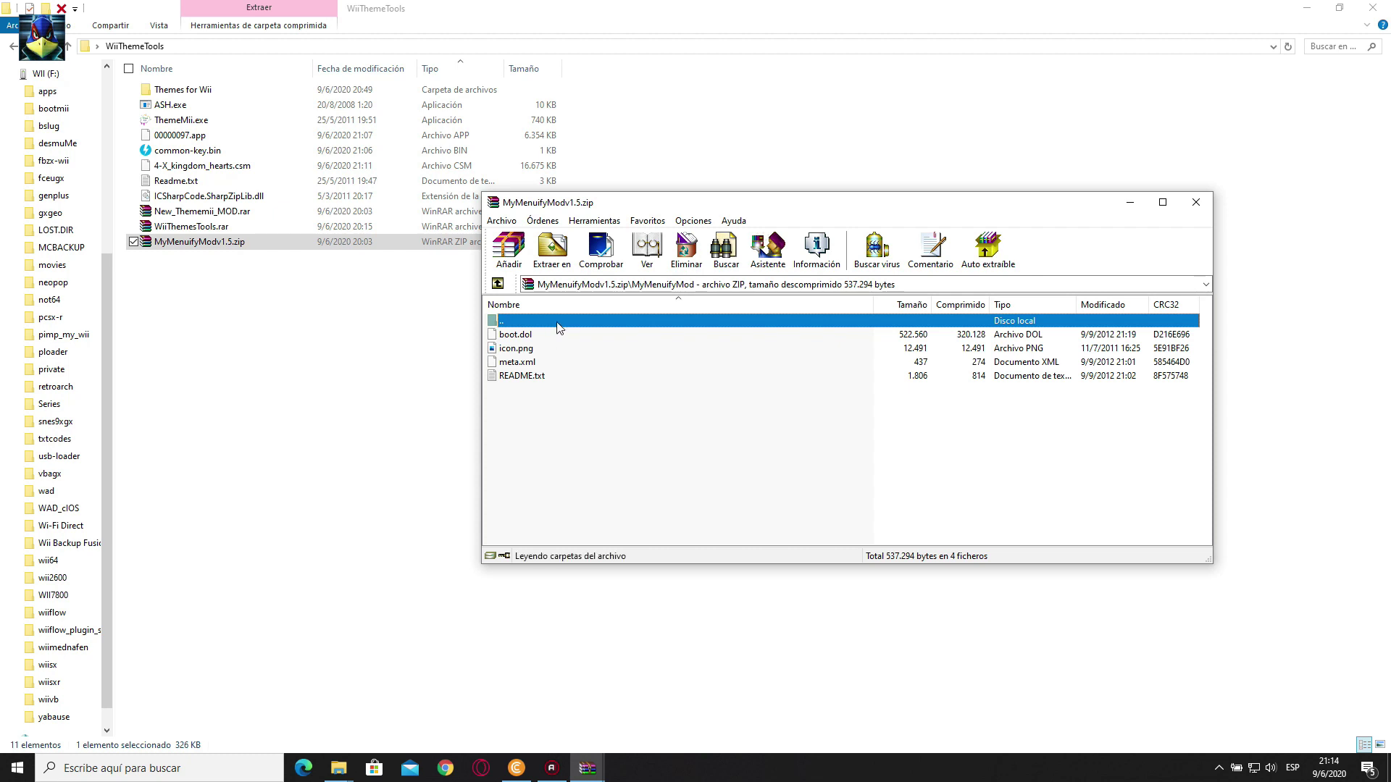
double_click(559, 327)
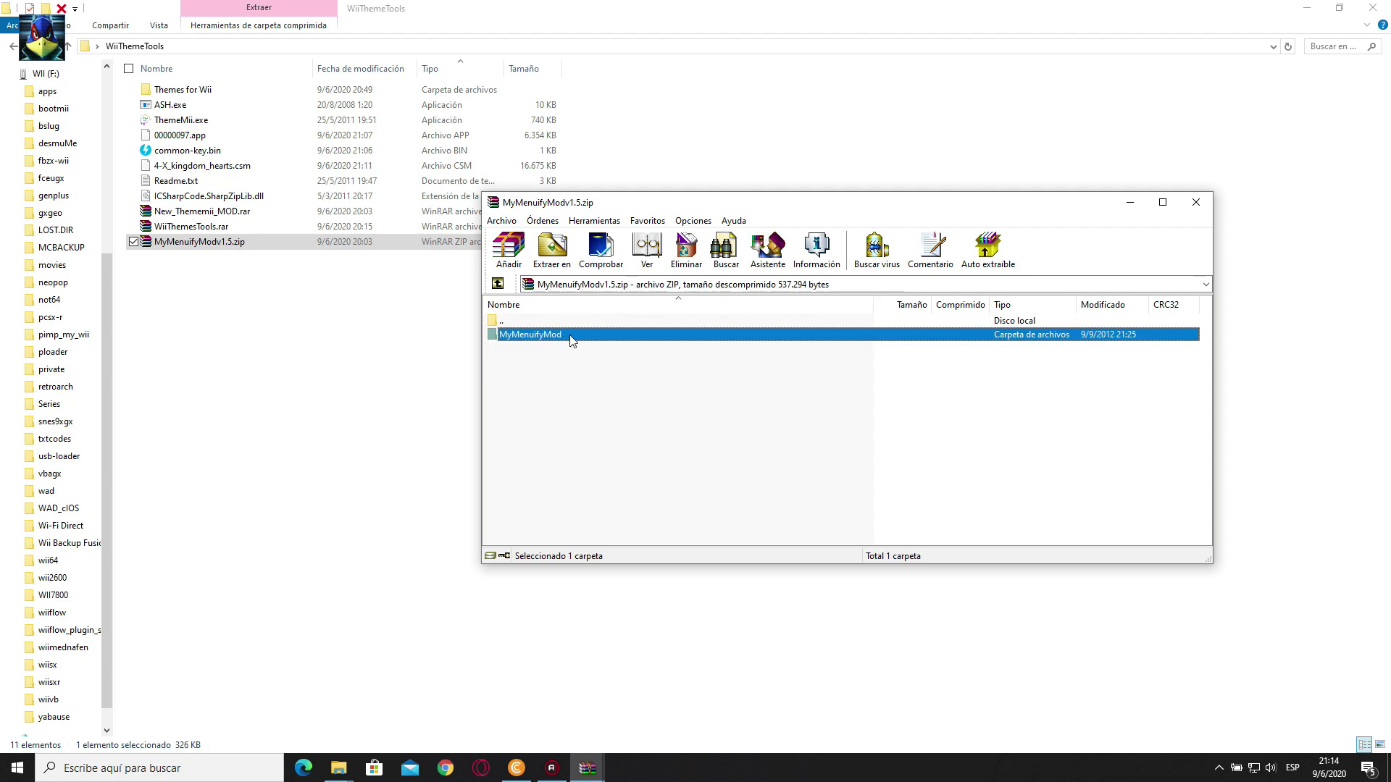
Extract the MyMenuifyMod folder from MyMenuifyModv1.5.zip into WiiThemeTools and copy the extracted folder
left_click(273, 398)
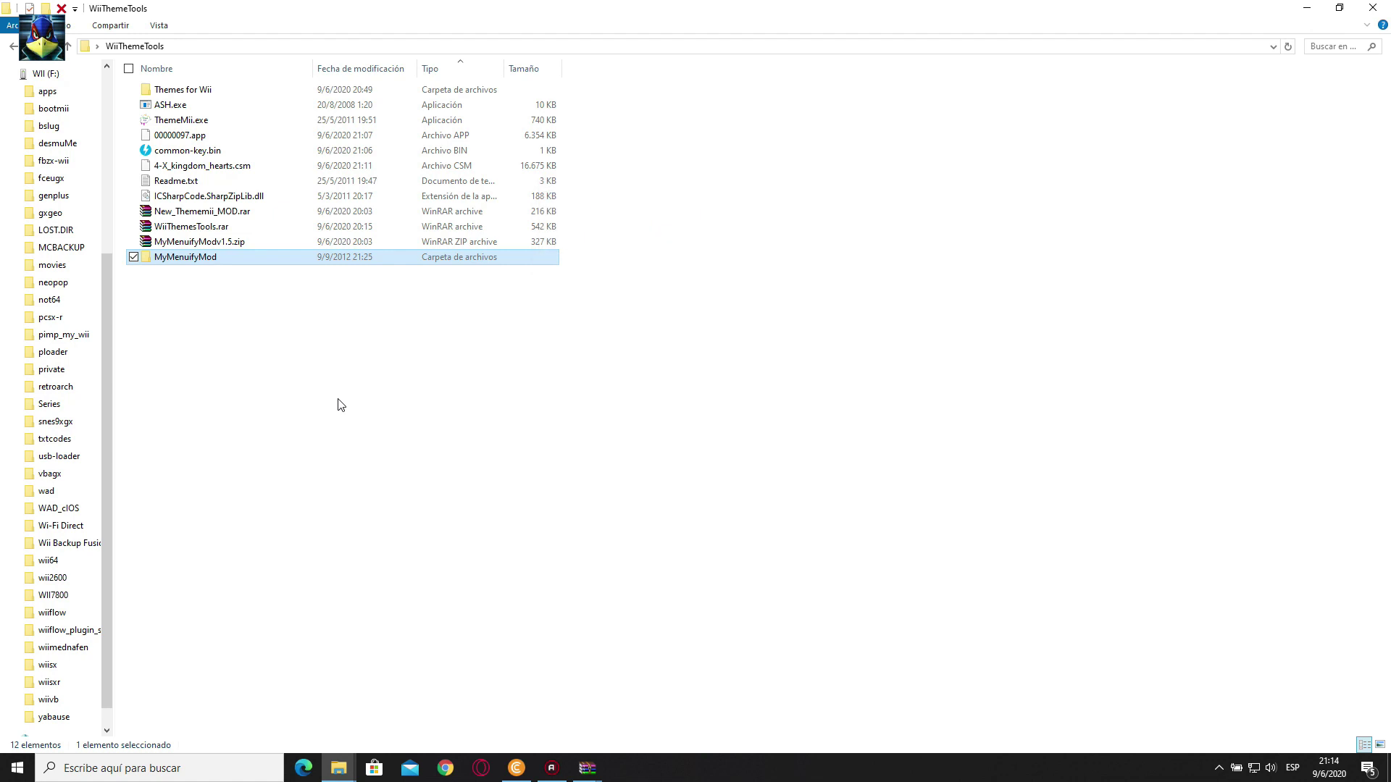
right_click(221, 259)
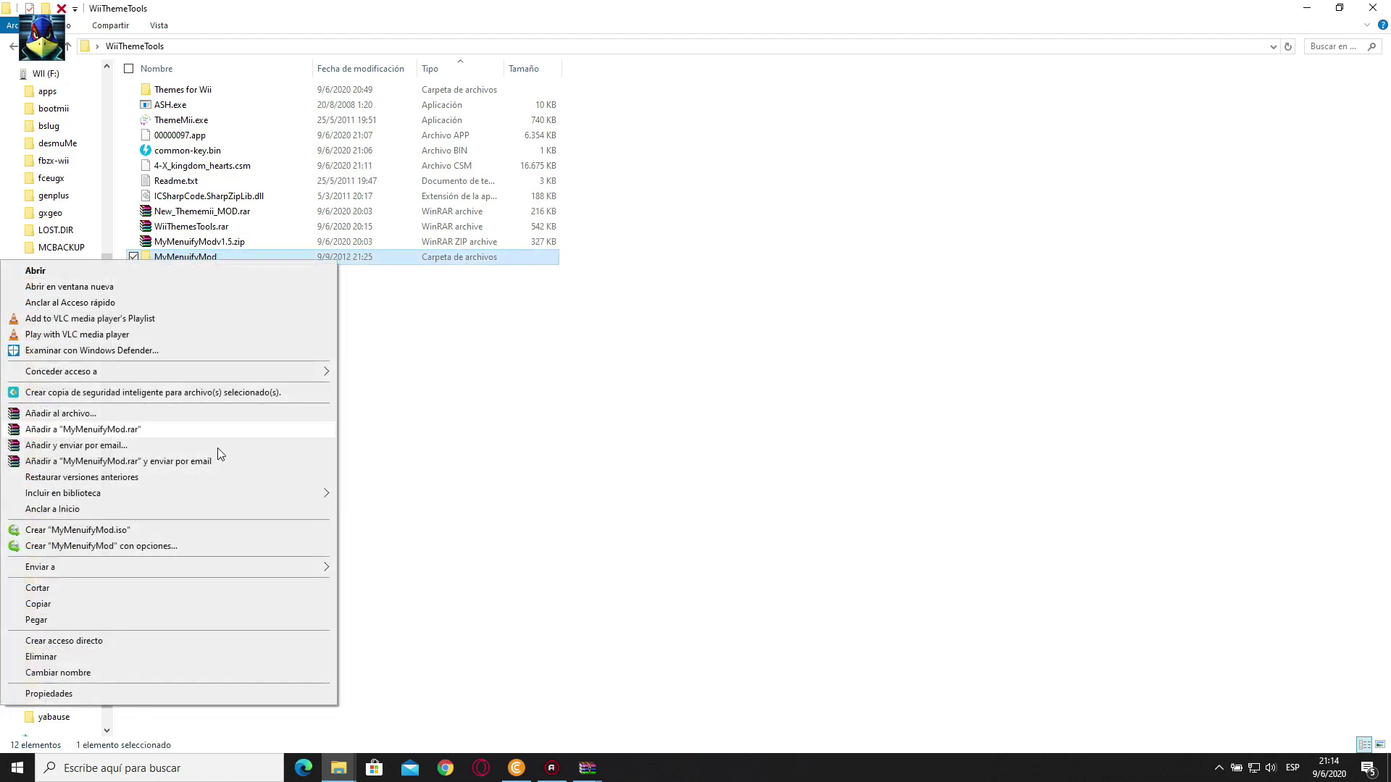
left_click(155, 604)
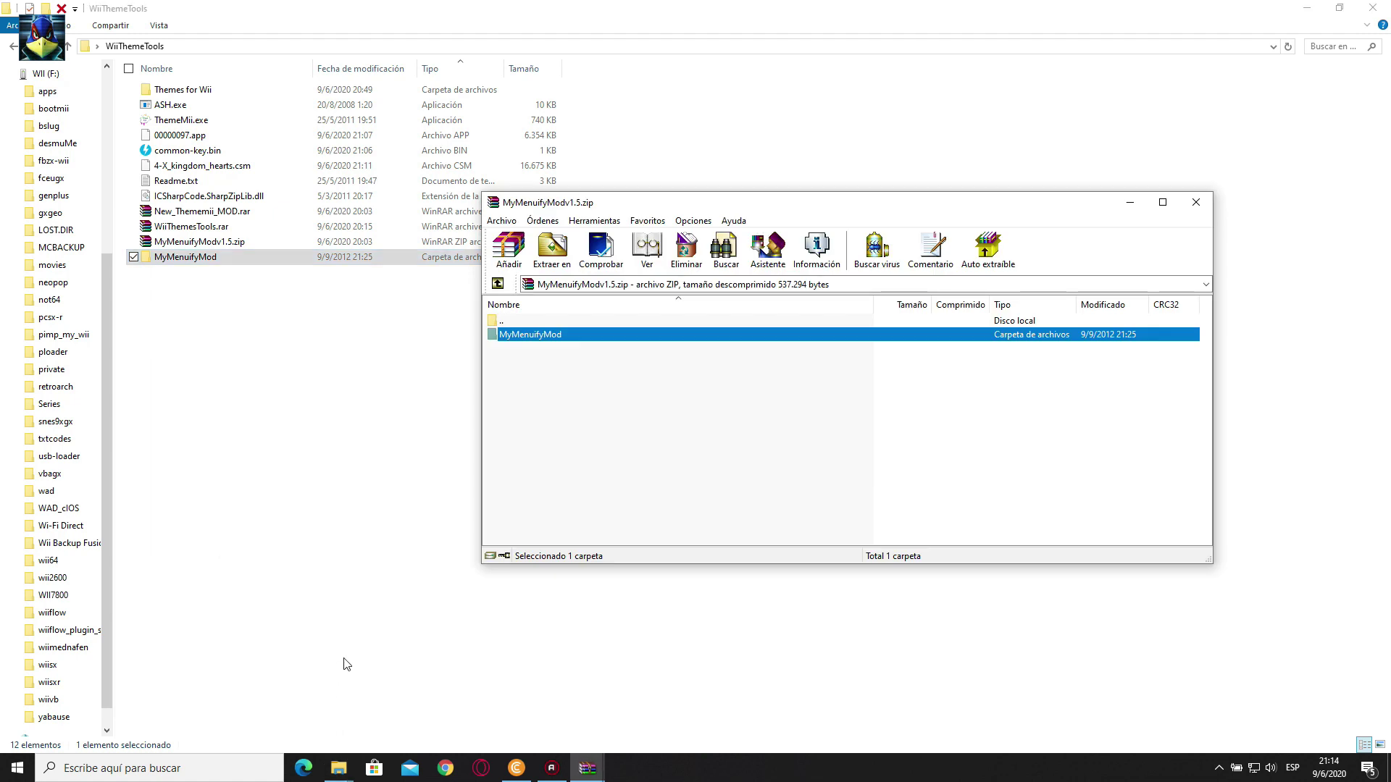
Paste the MyMenuifyMod folder into the apps folder of the WII (F:) drive, replacing the existing files, and check the copied folder
mouse_move(338, 768)
left_click(487, 700)
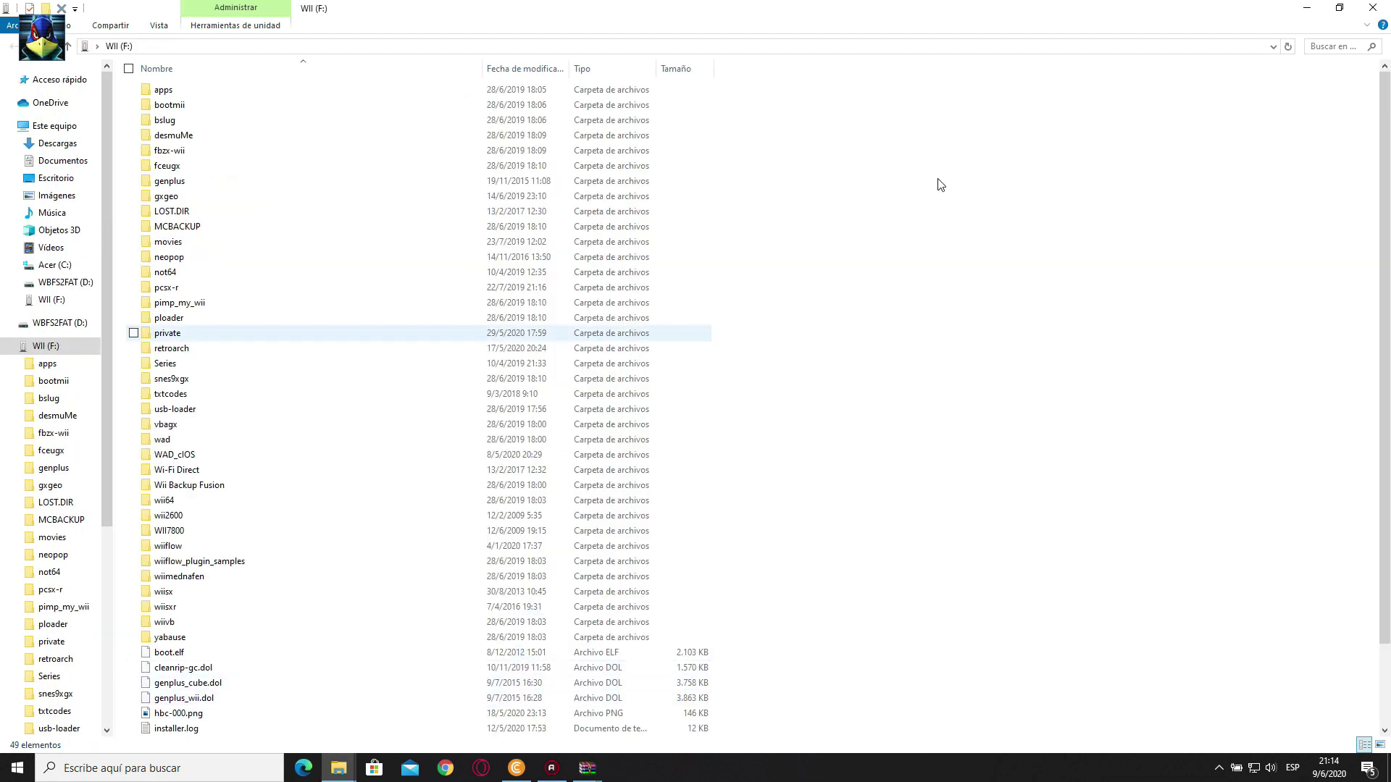
double_click(194, 88)
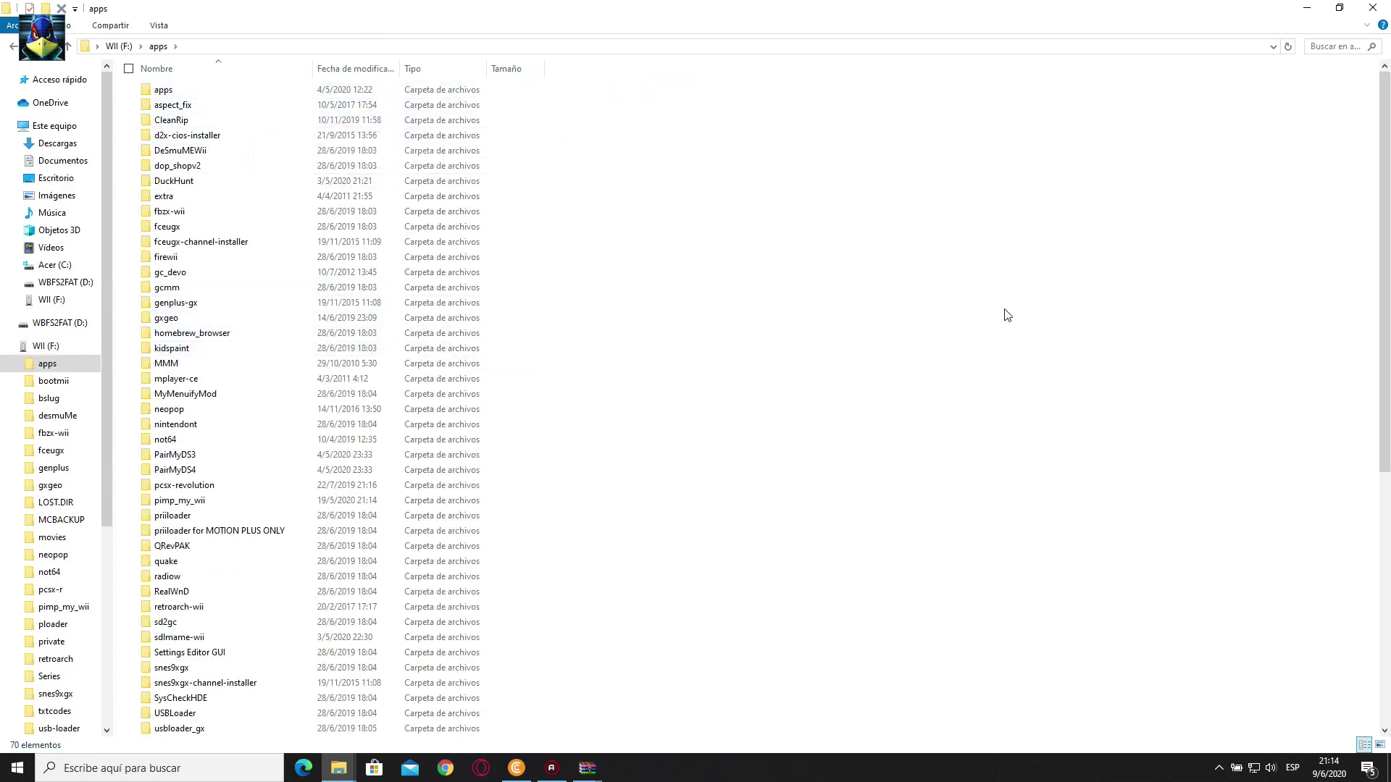
double_click(257, 400)
left_click(13, 46)
key("ctrl+v")
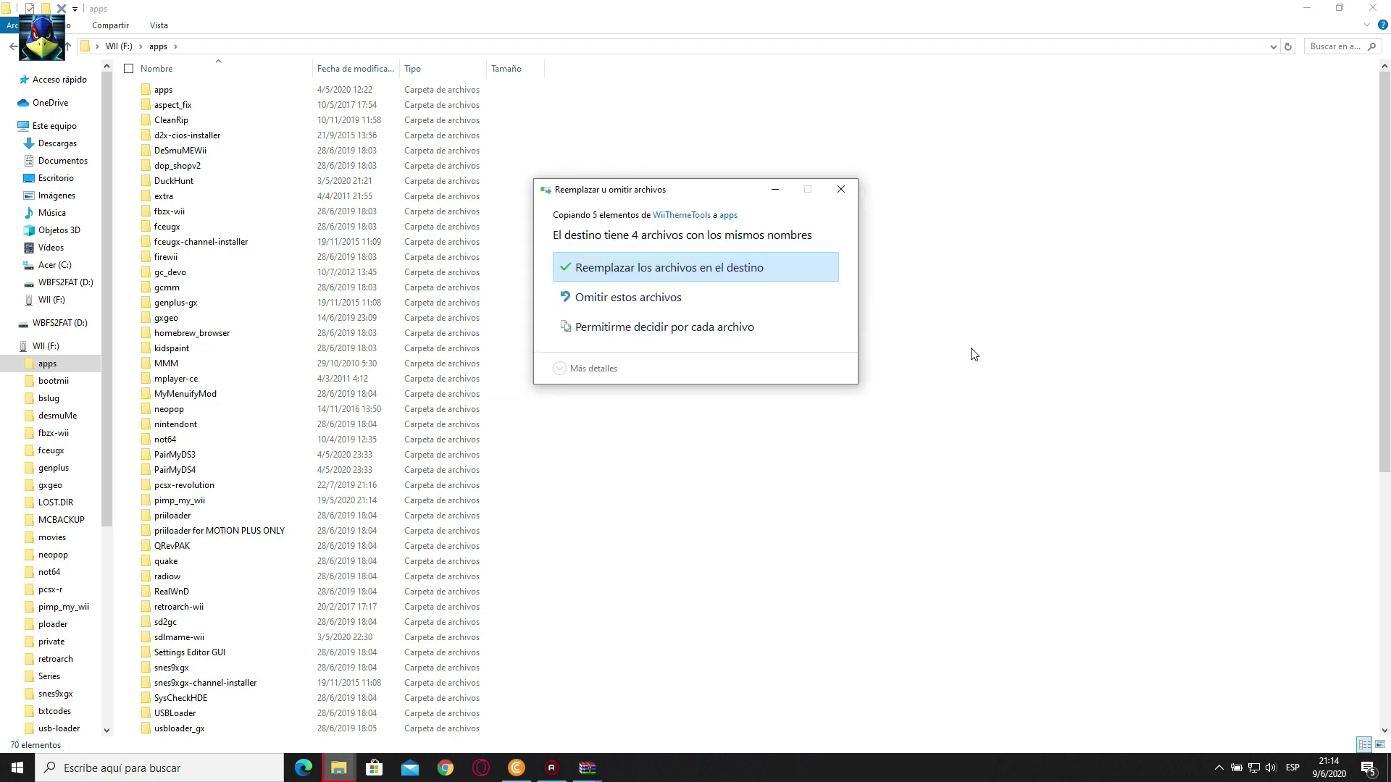
left_click(679, 269)
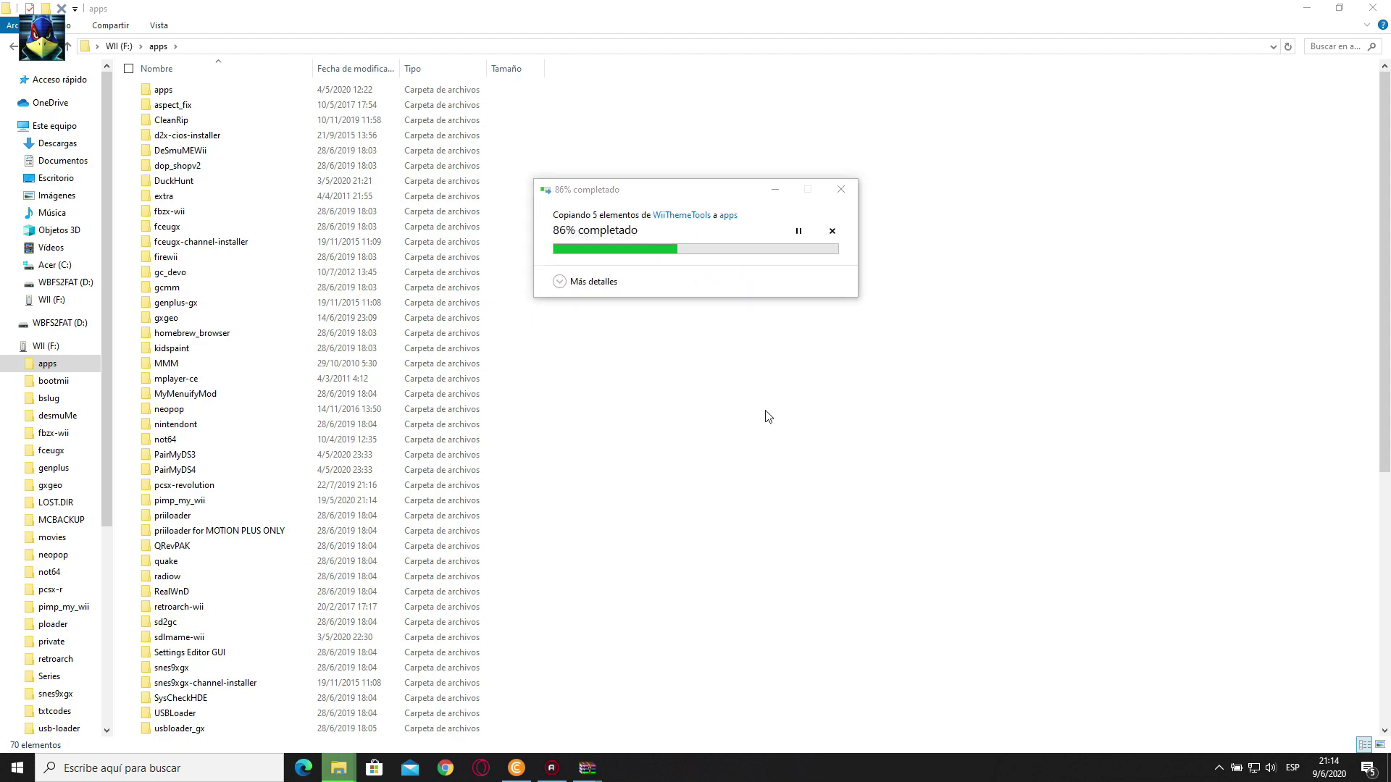
double_click(251, 397)
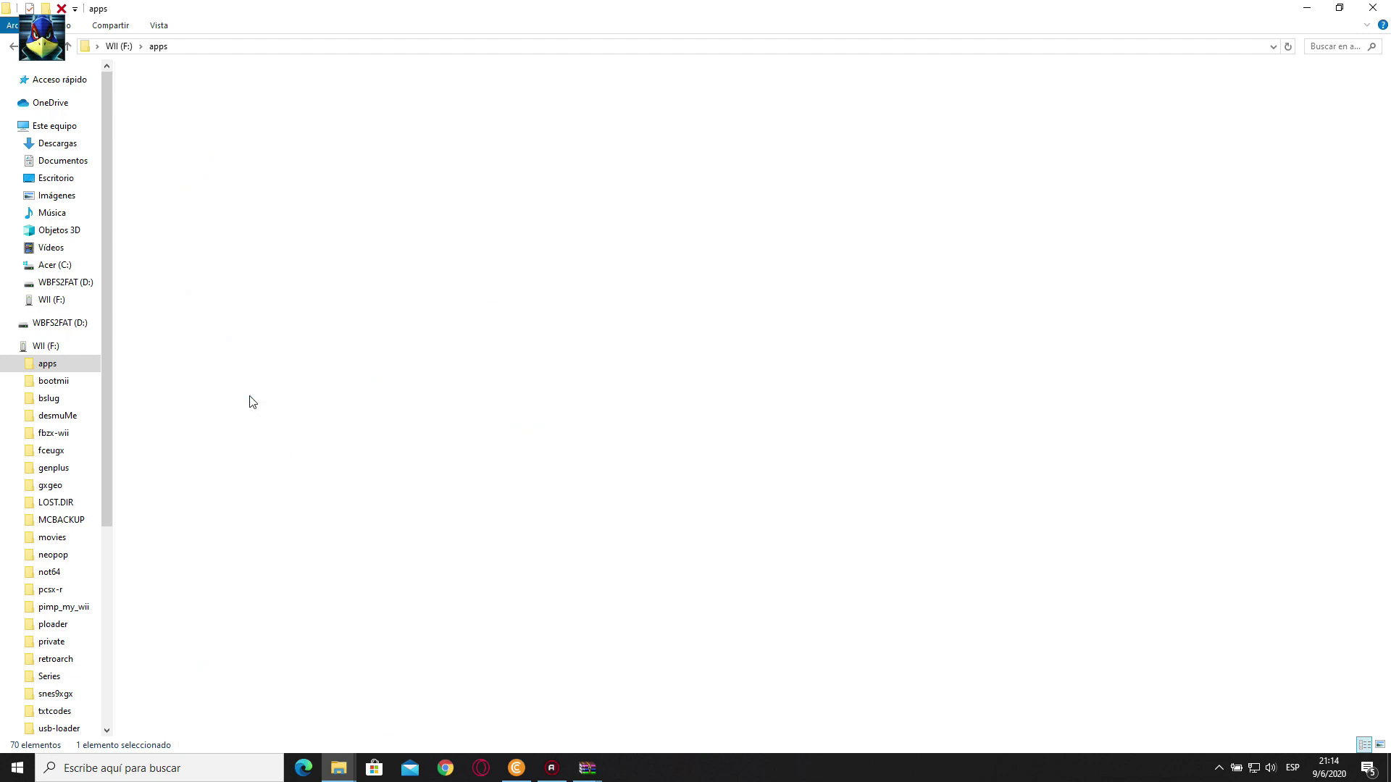
left_click(13, 48)
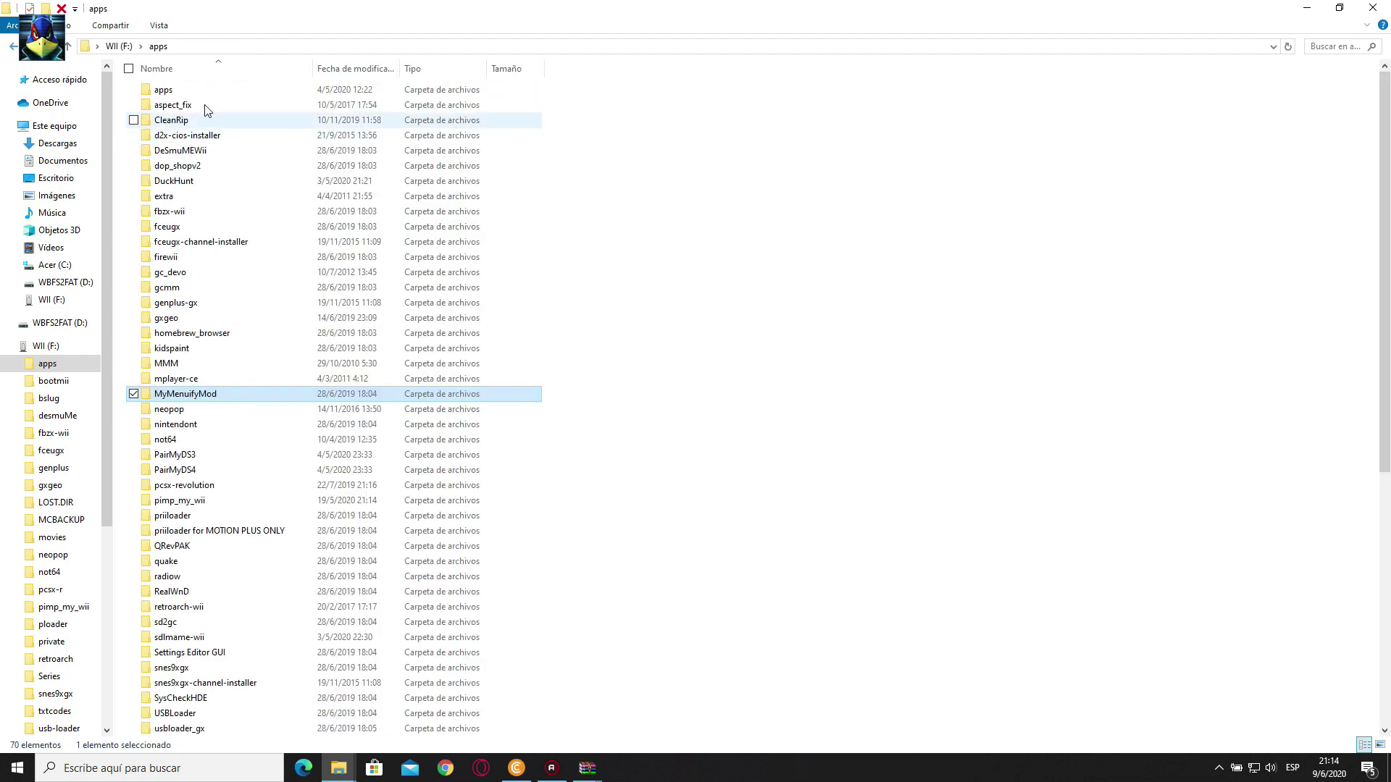
Create a folder named CSM in the root of the WII (F:) drive
left_click(119, 47)
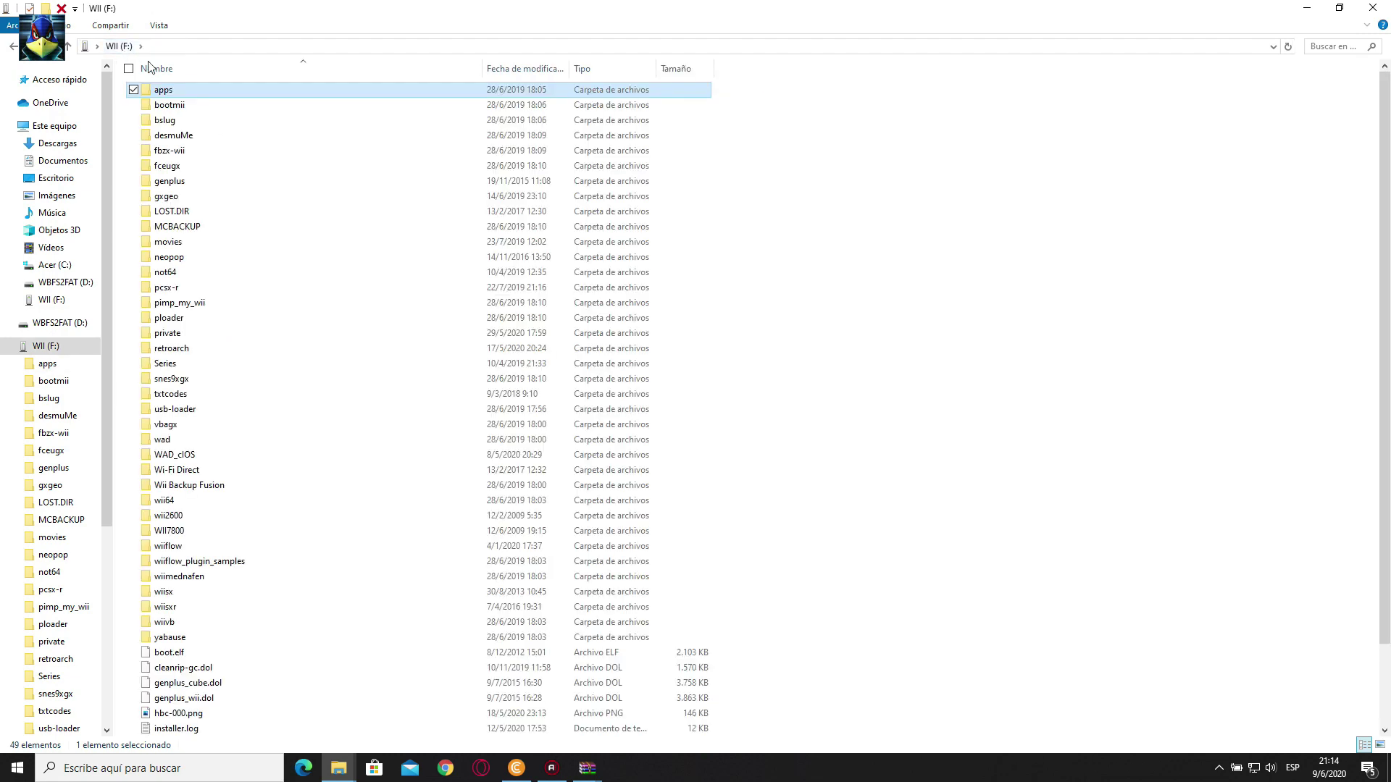
left_click(975, 268)
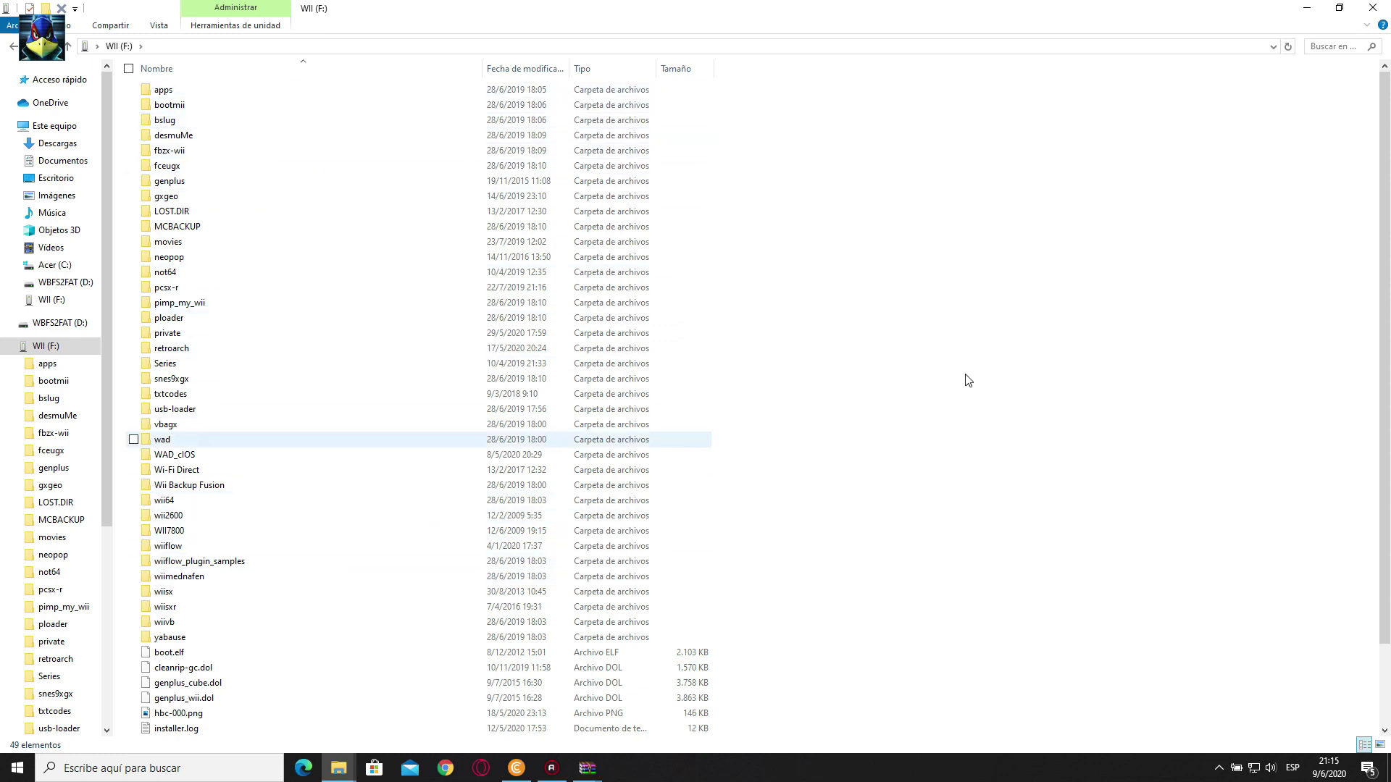
right_click(1015, 315)
mouse_move(984, 498)
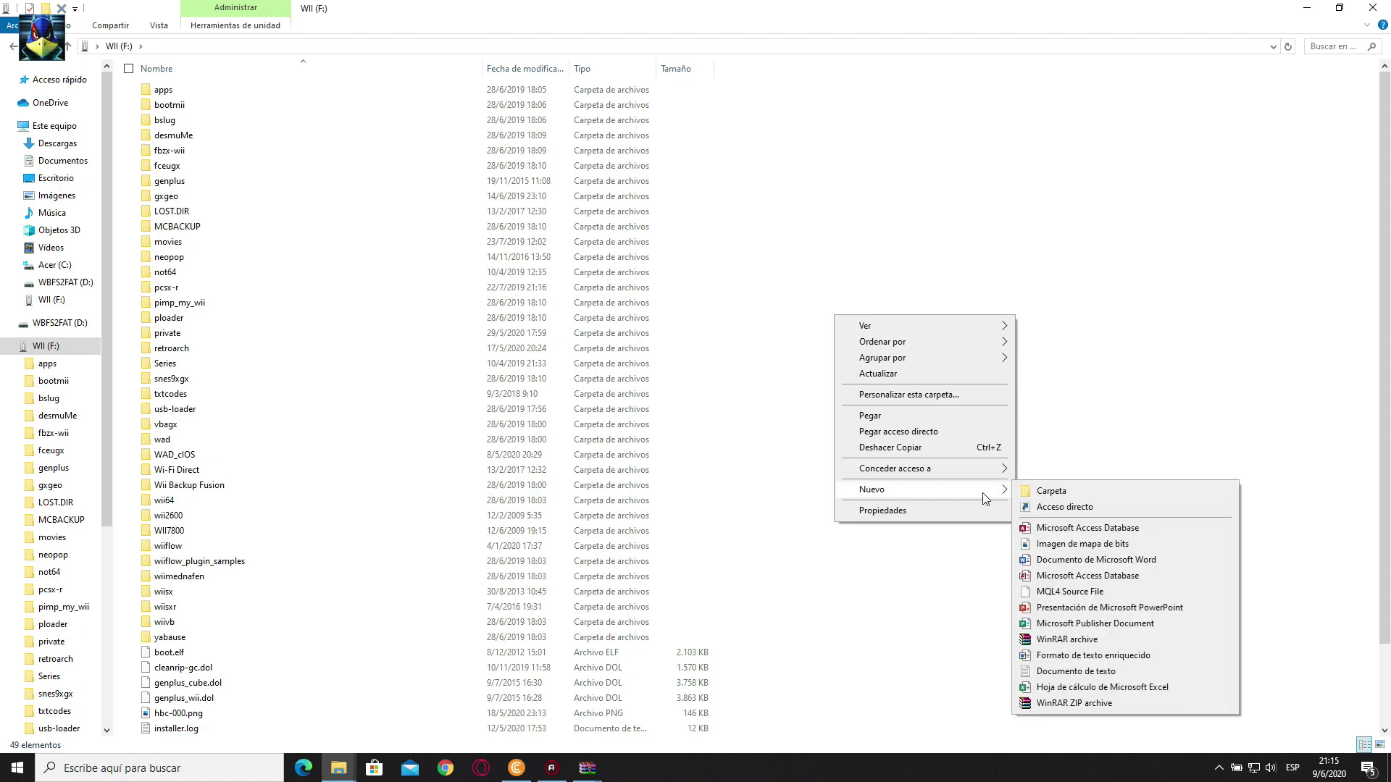
left_click(1051, 492)
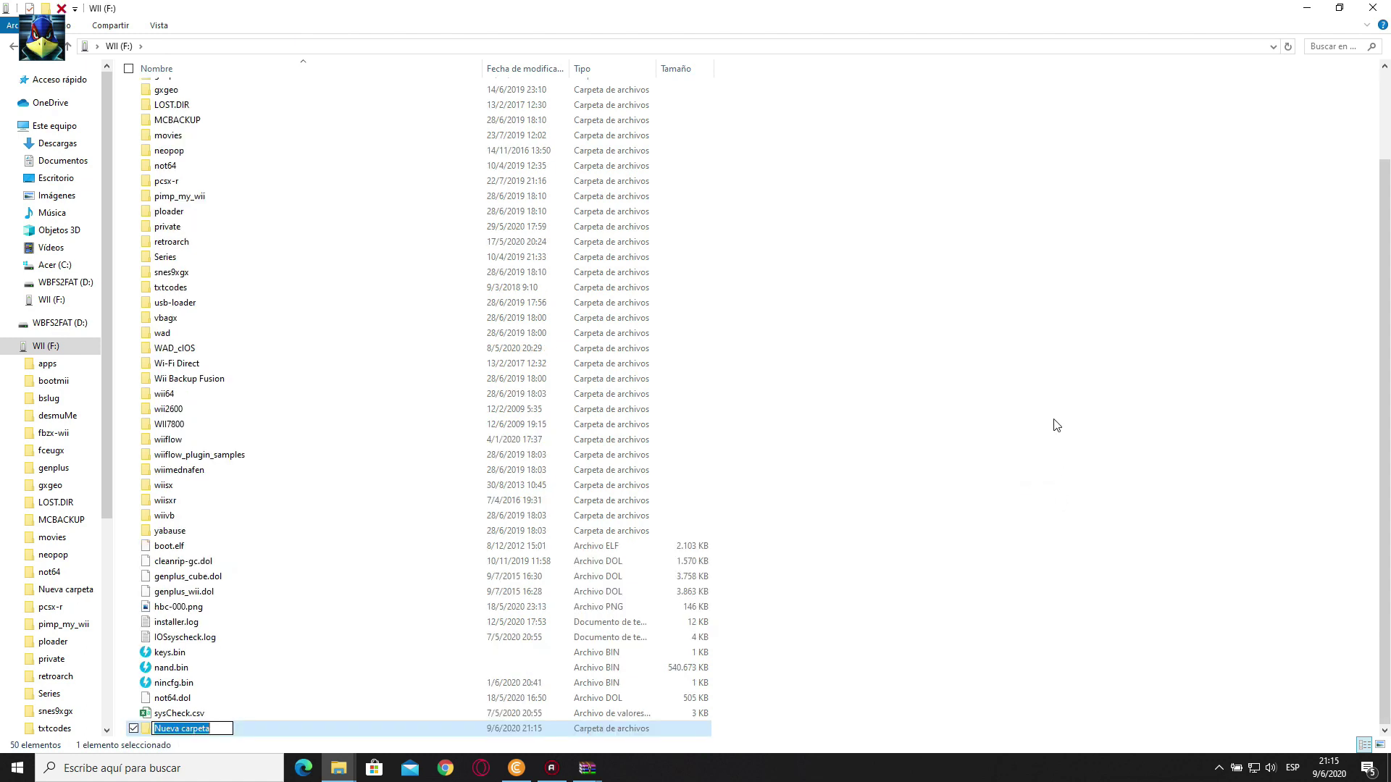
type("CSM")
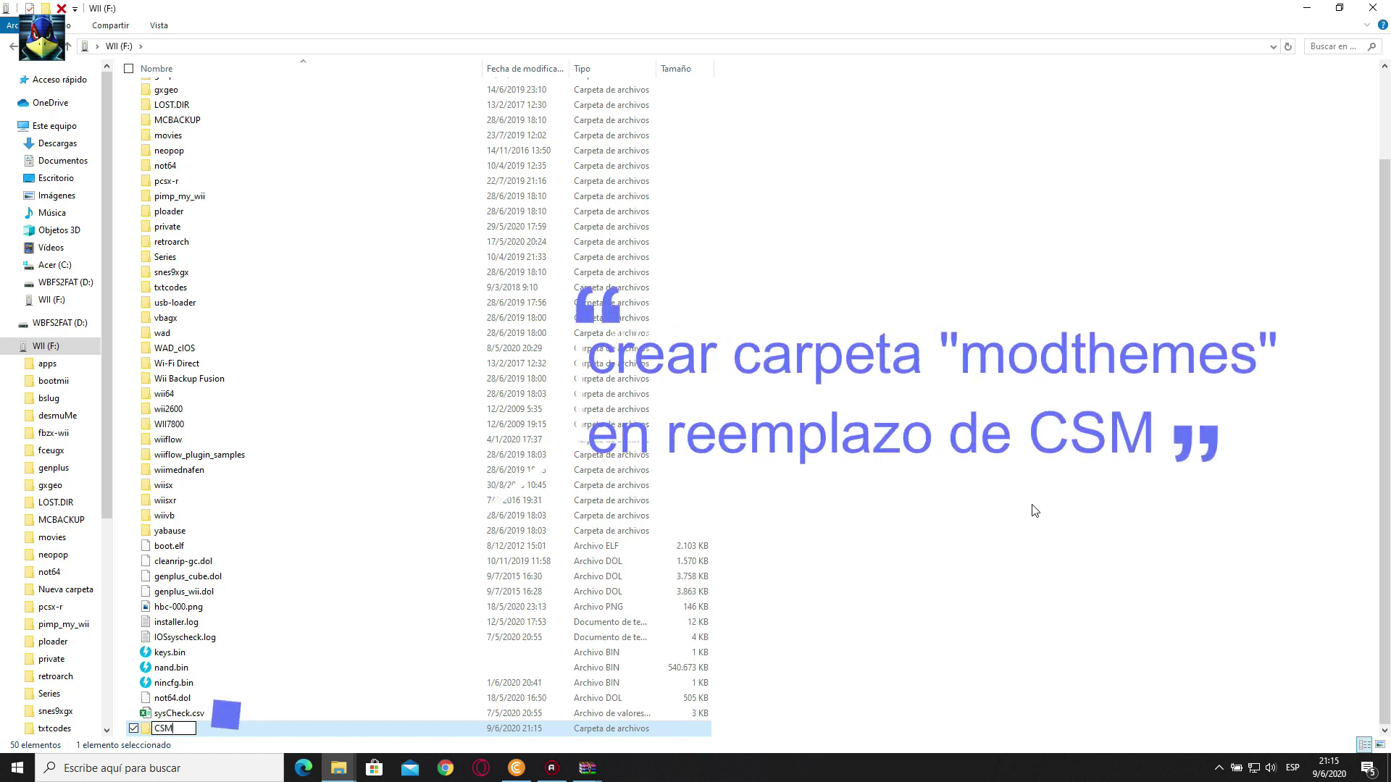
key("Return")
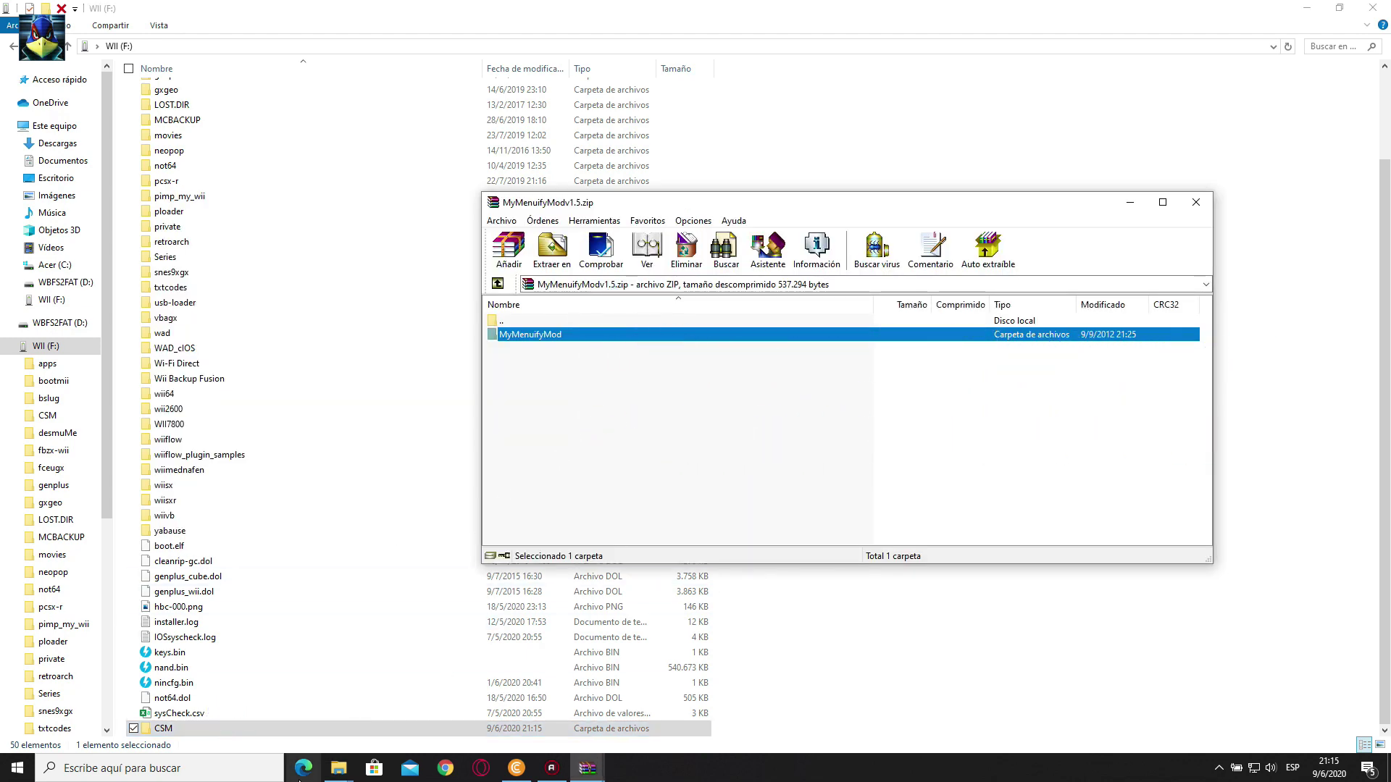
Copy 4-X_kingdom_hearts.csm from WiiThemeTools into the CSM folder on the WII (F:) drive
mouse_move(337, 769)
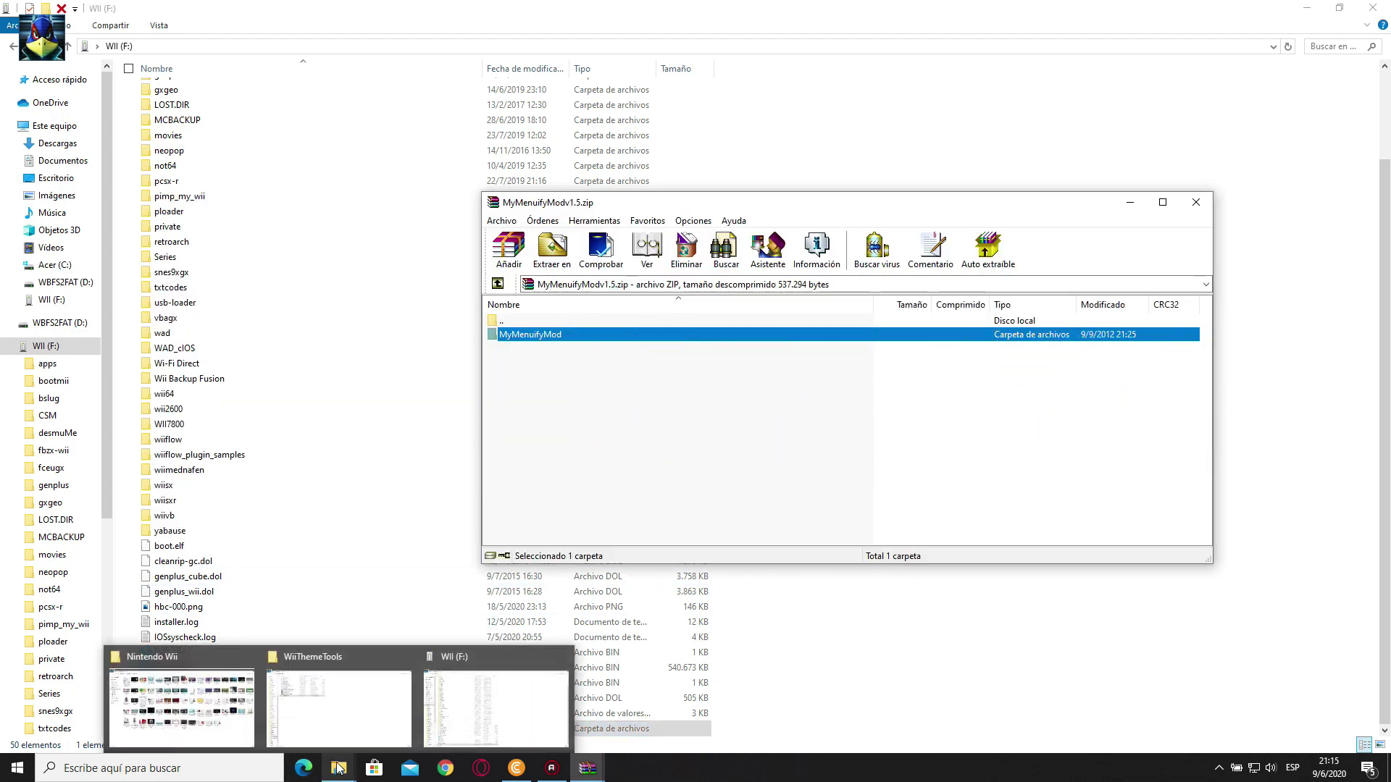
left_click(364, 705)
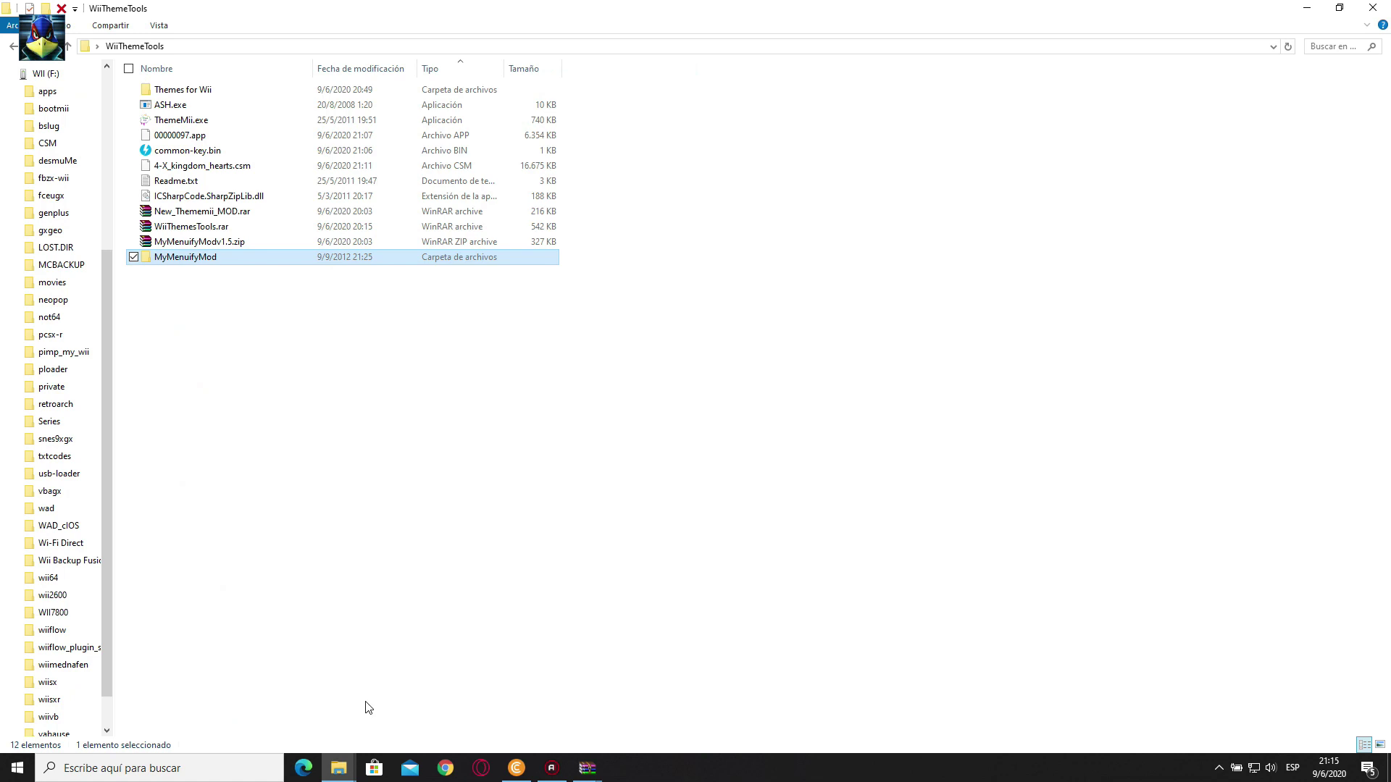
left_click(265, 166)
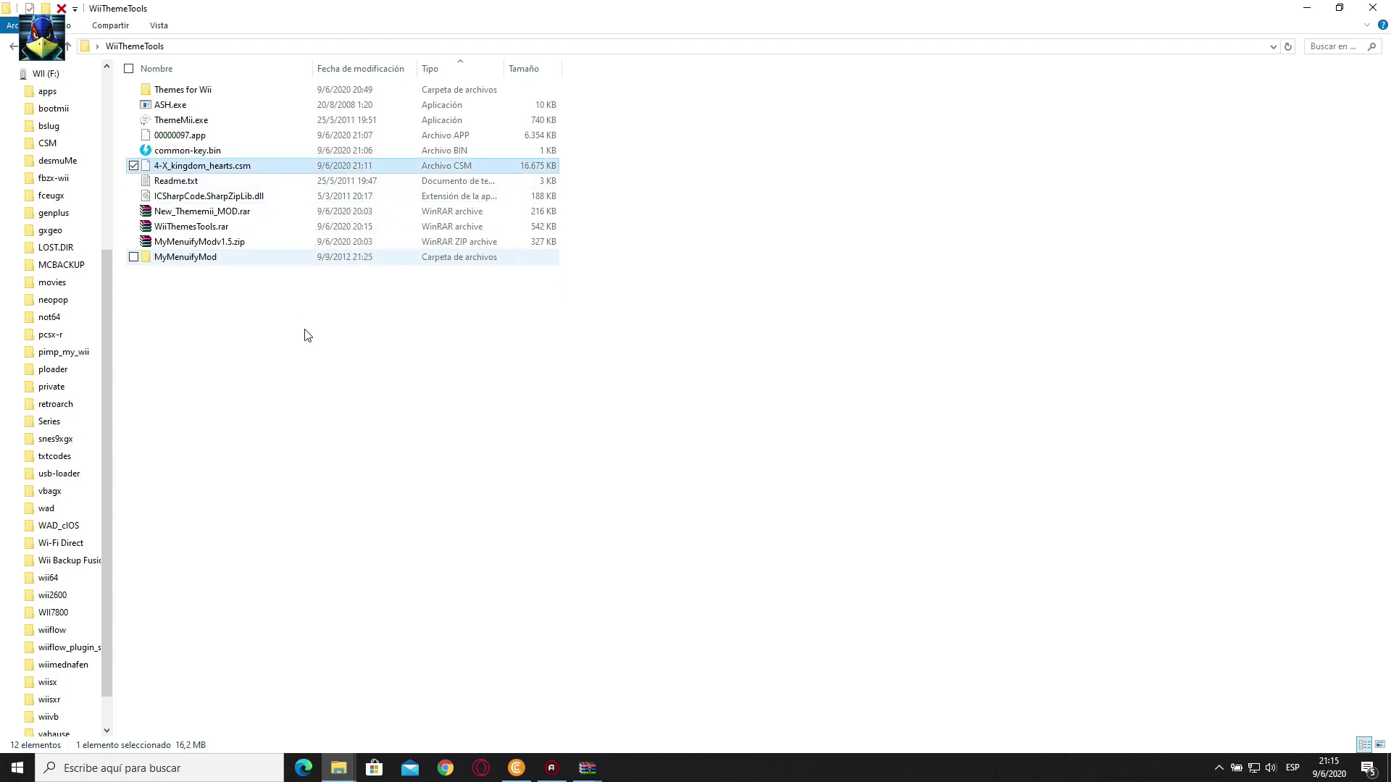
left_click(314, 375)
left_click(260, 169)
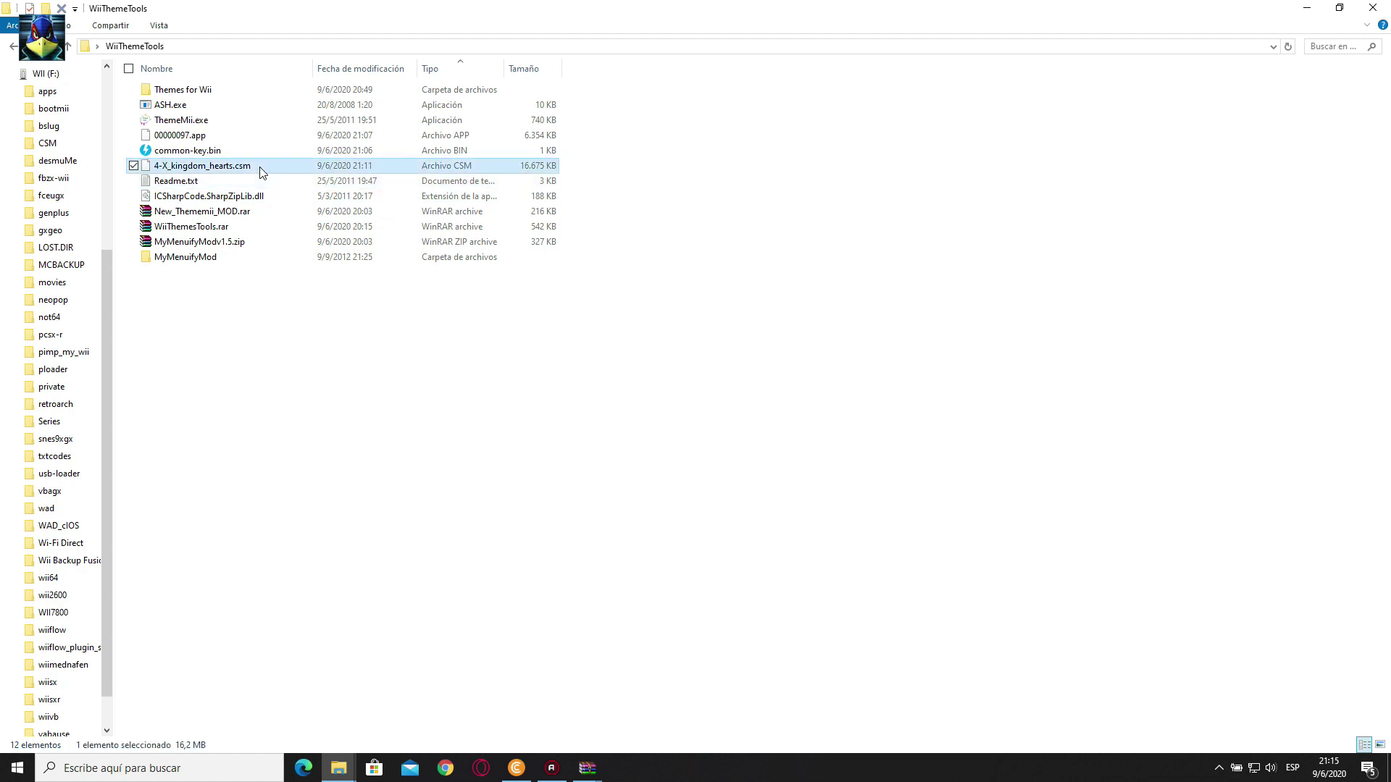
right_click(261, 172)
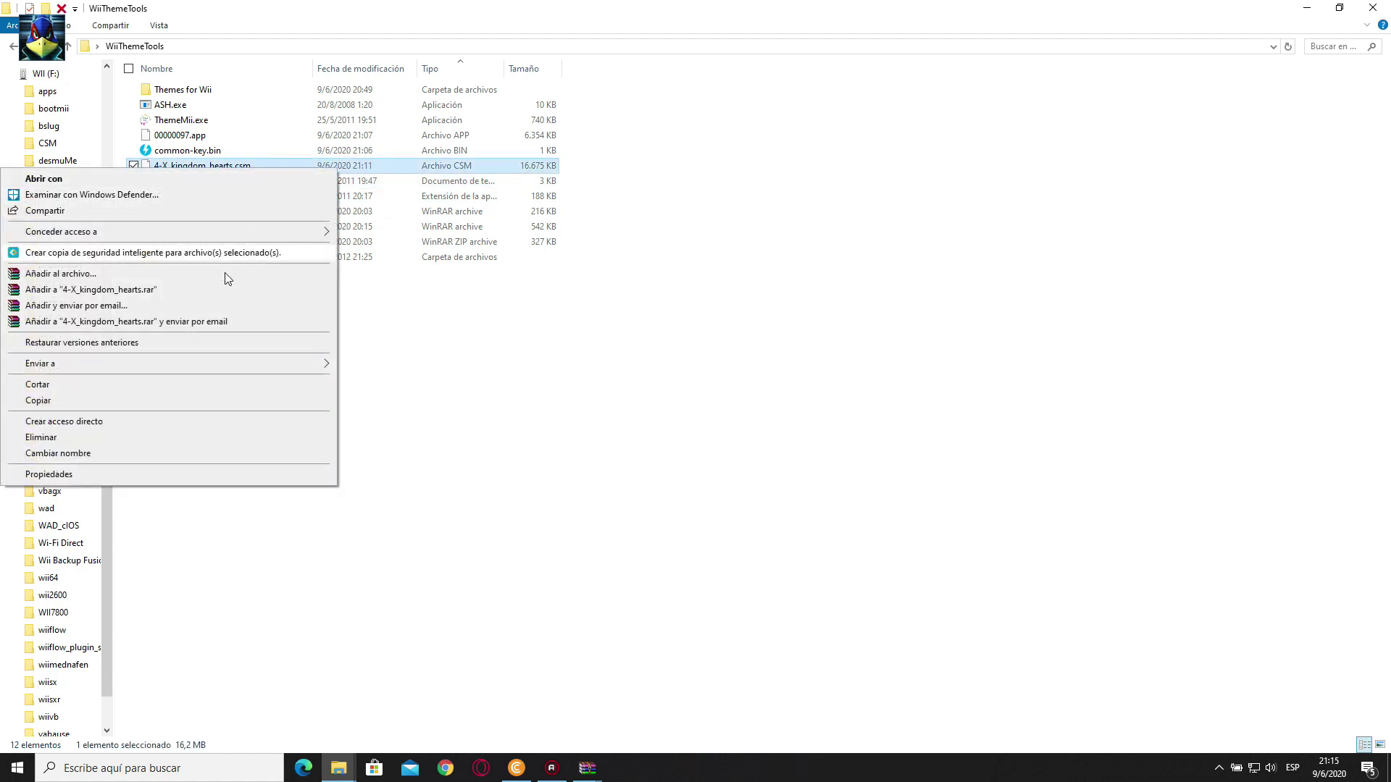
left_click(161, 401)
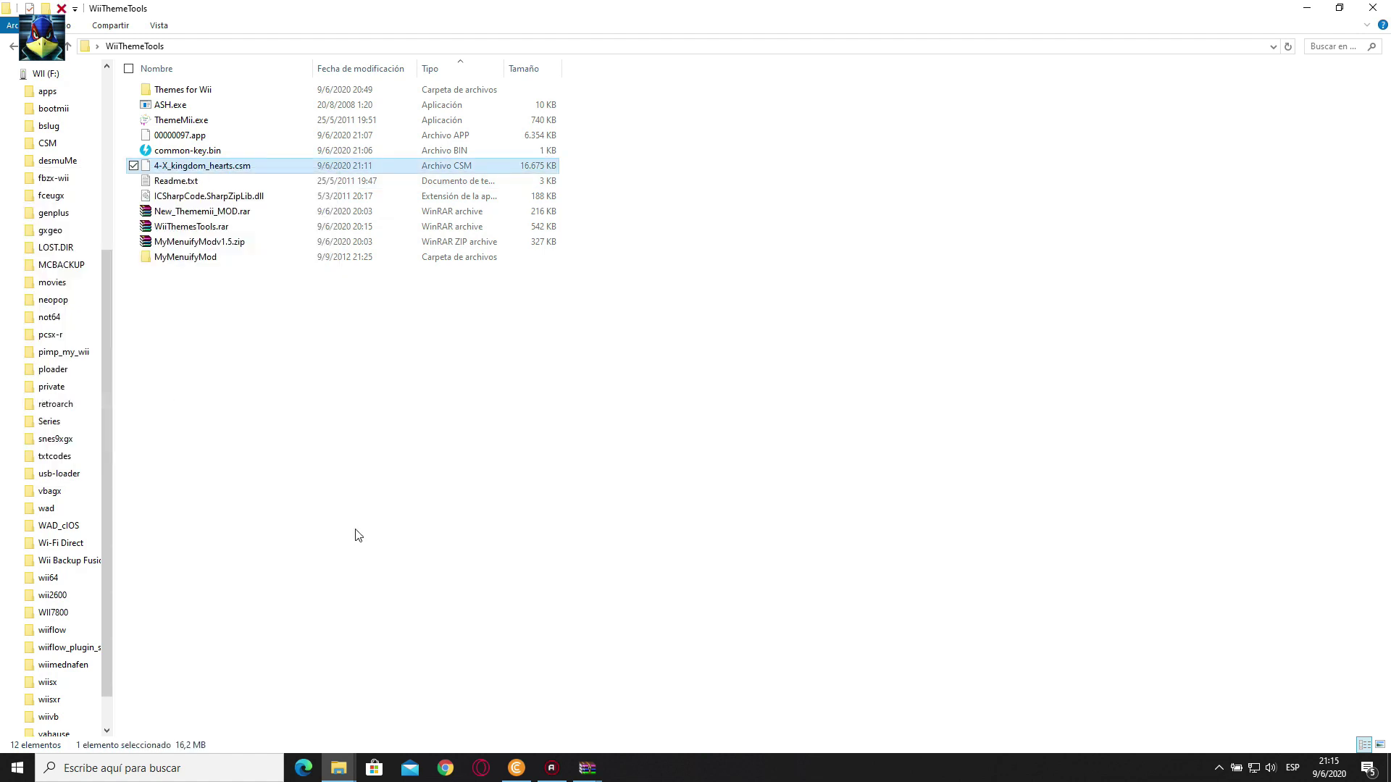
left_click(339, 767)
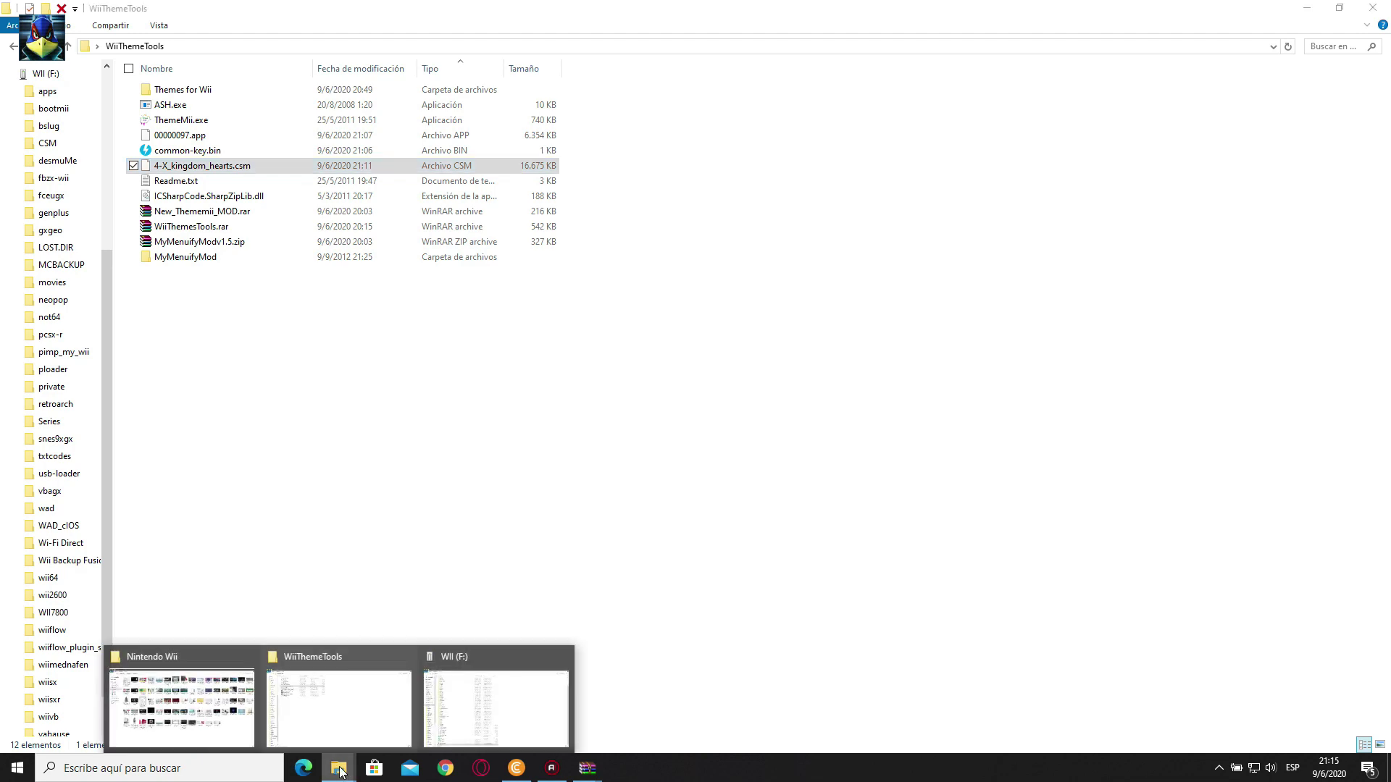
left_click(477, 700)
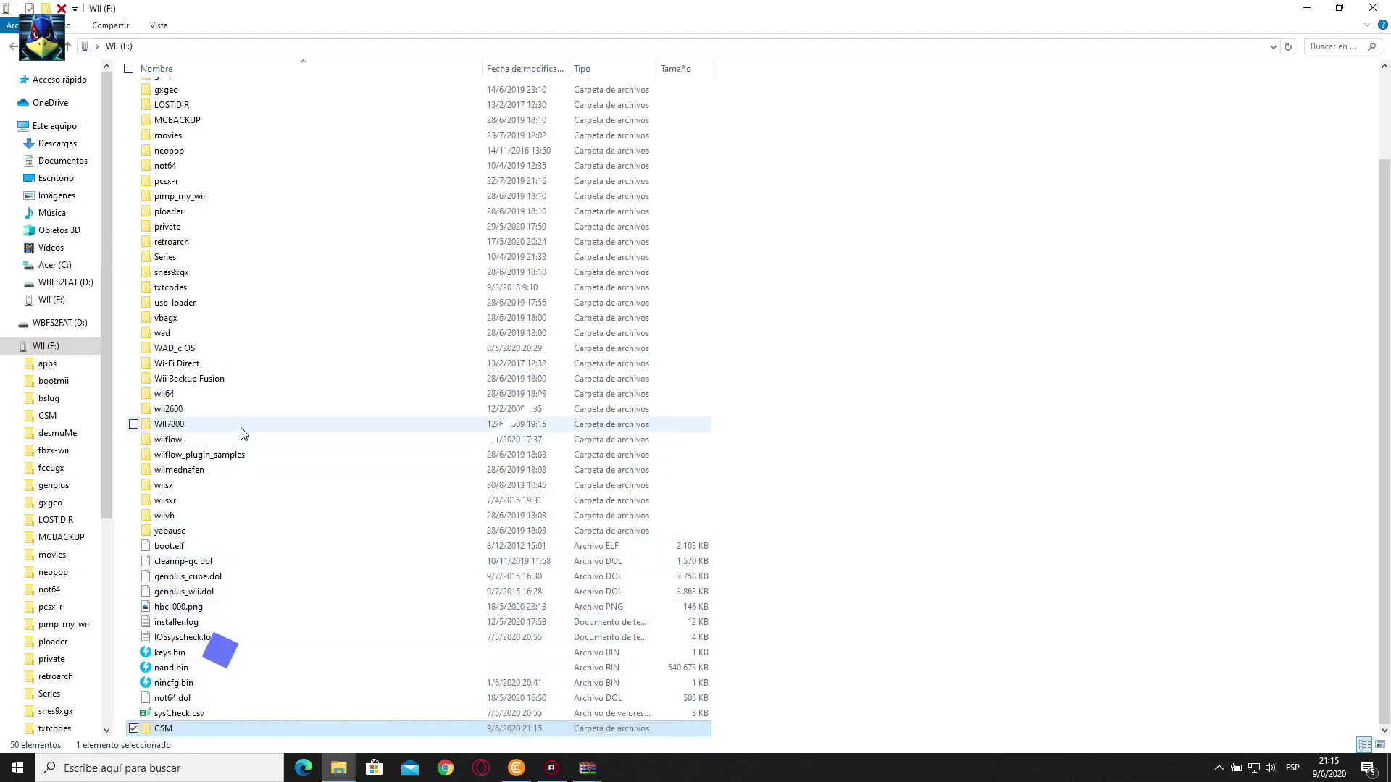
double_click(185, 726)
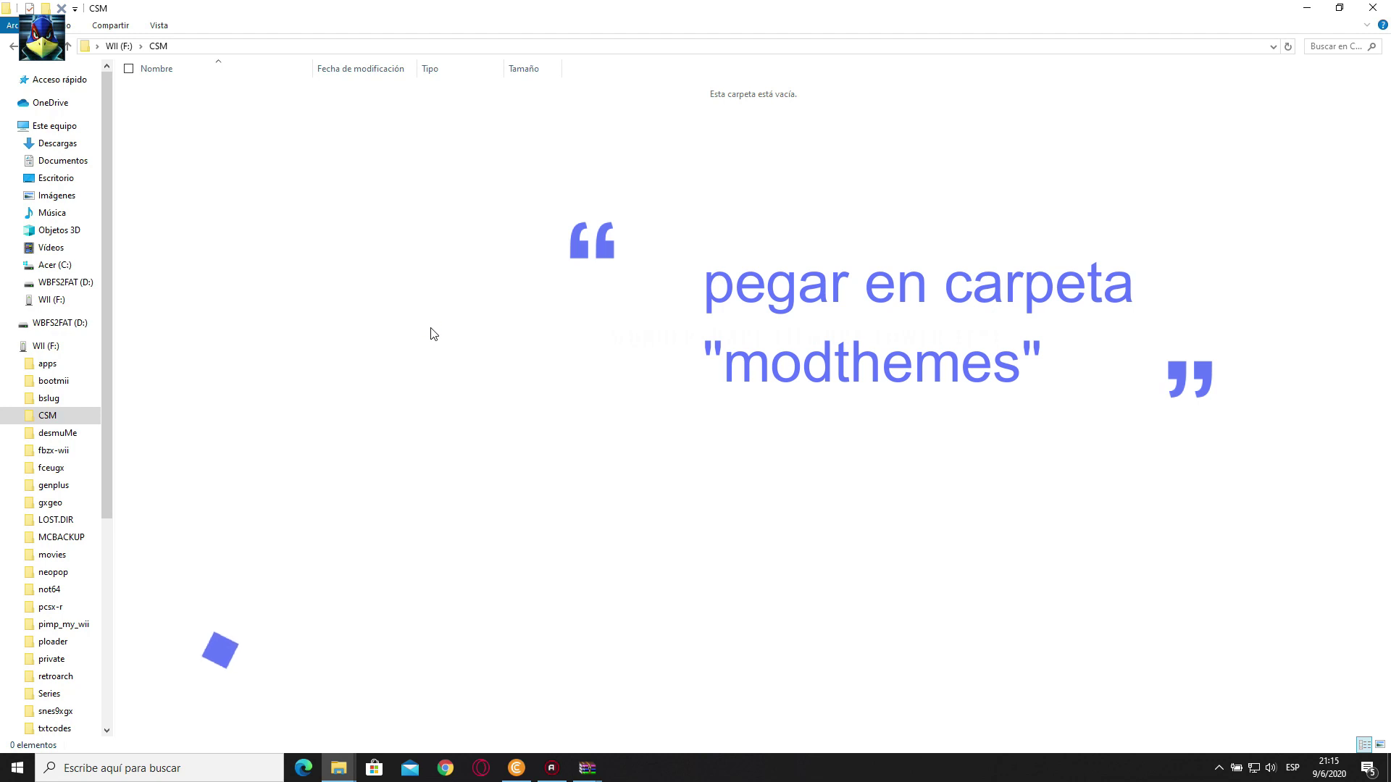
key("ctrl+v")
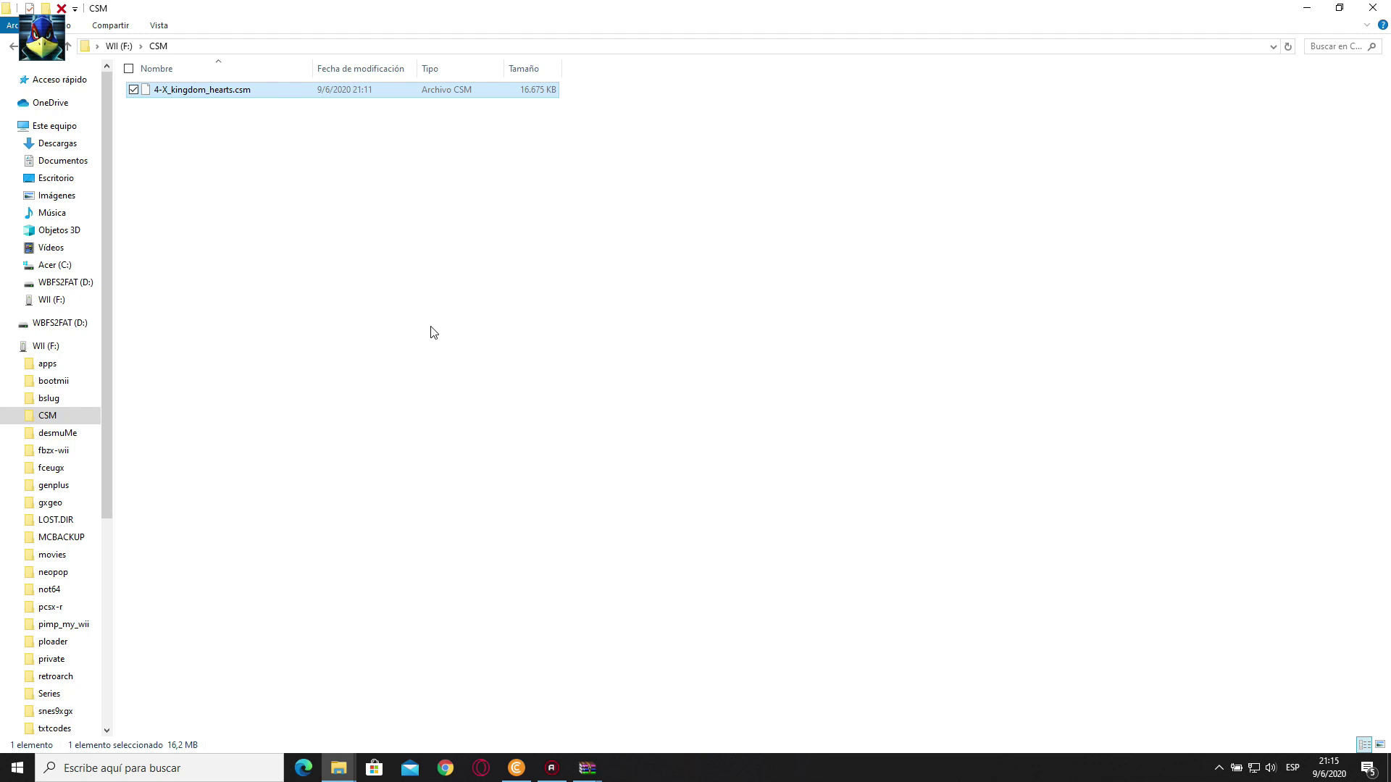
left_click(417, 377)
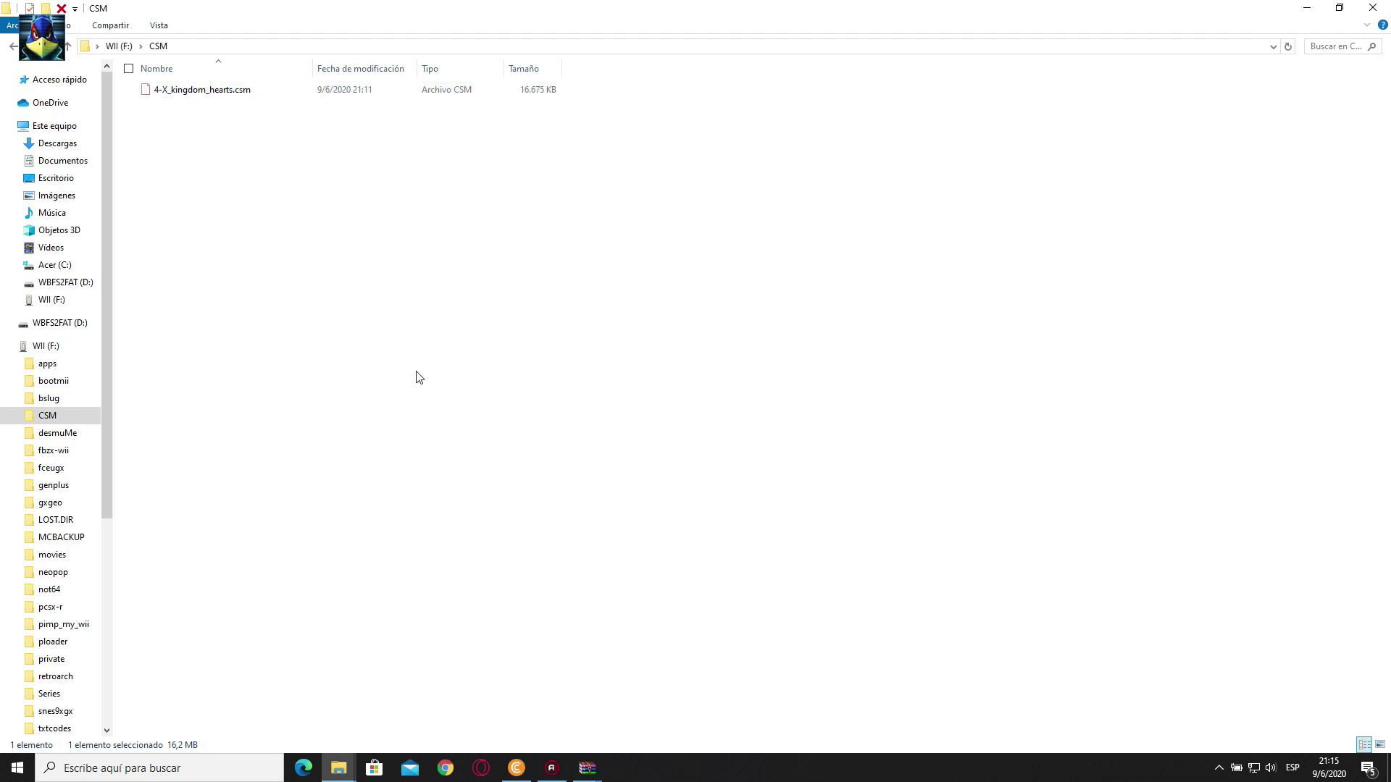
Return to the root of the WII (F:) drive and select keys.bin and nand.bin to point out the NAND backup files
left_click(112, 46)
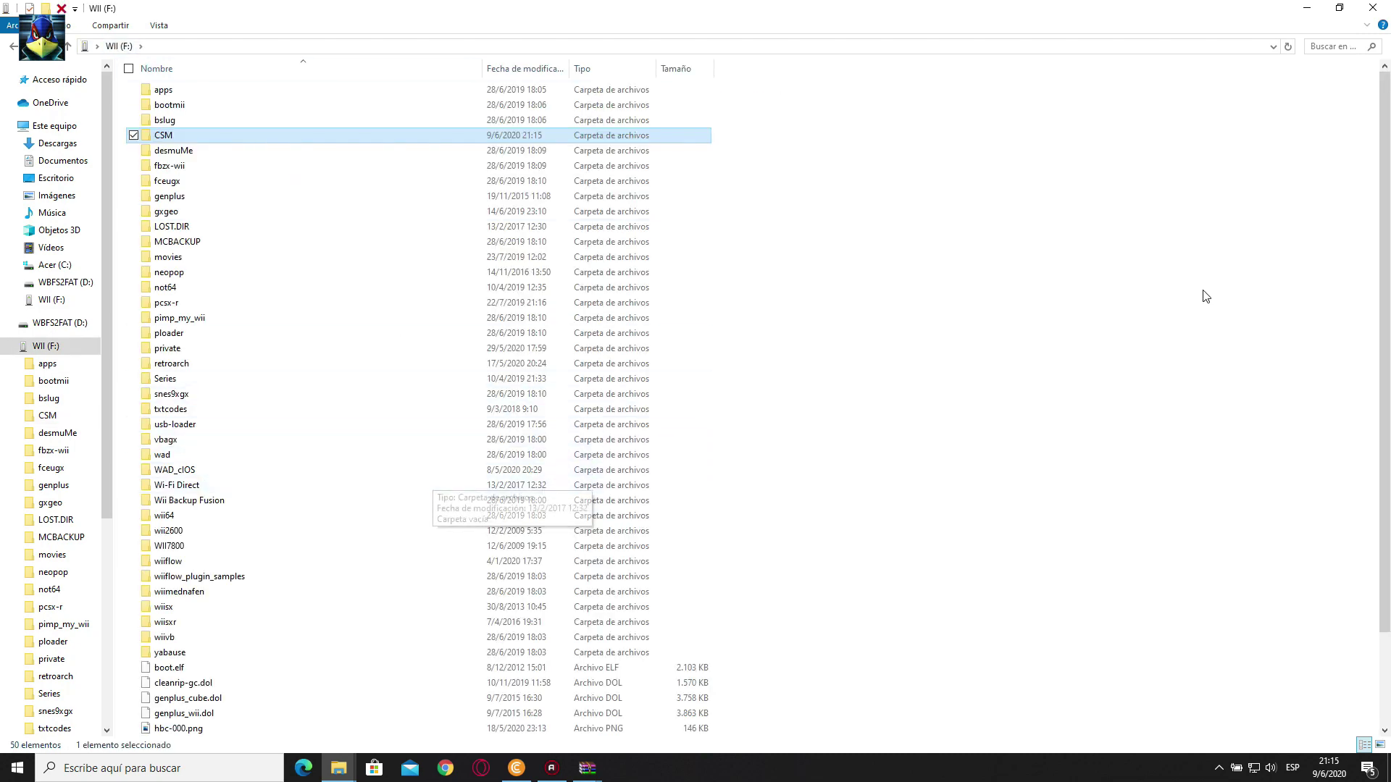
scroll(400, 521, "down", 2)
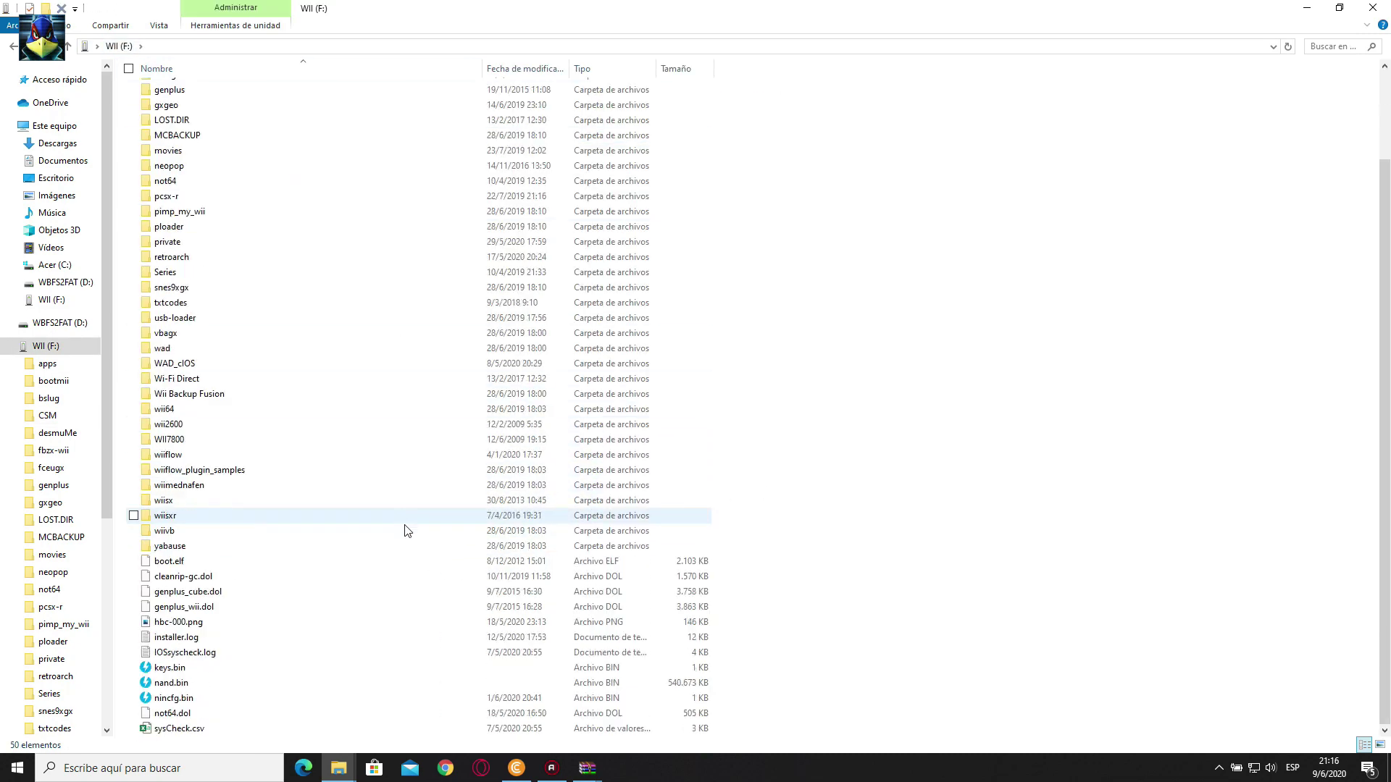
left_click(221, 672)
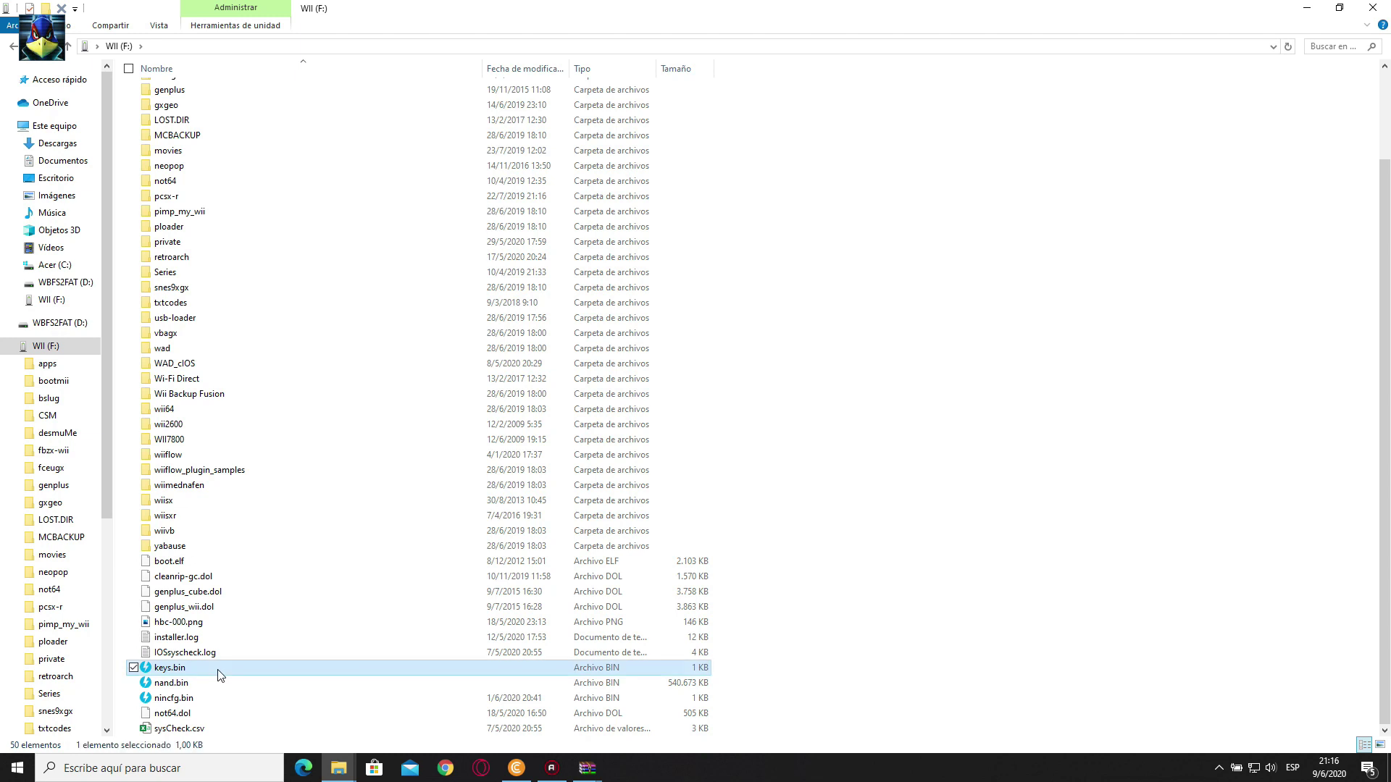
key("shift+Down")
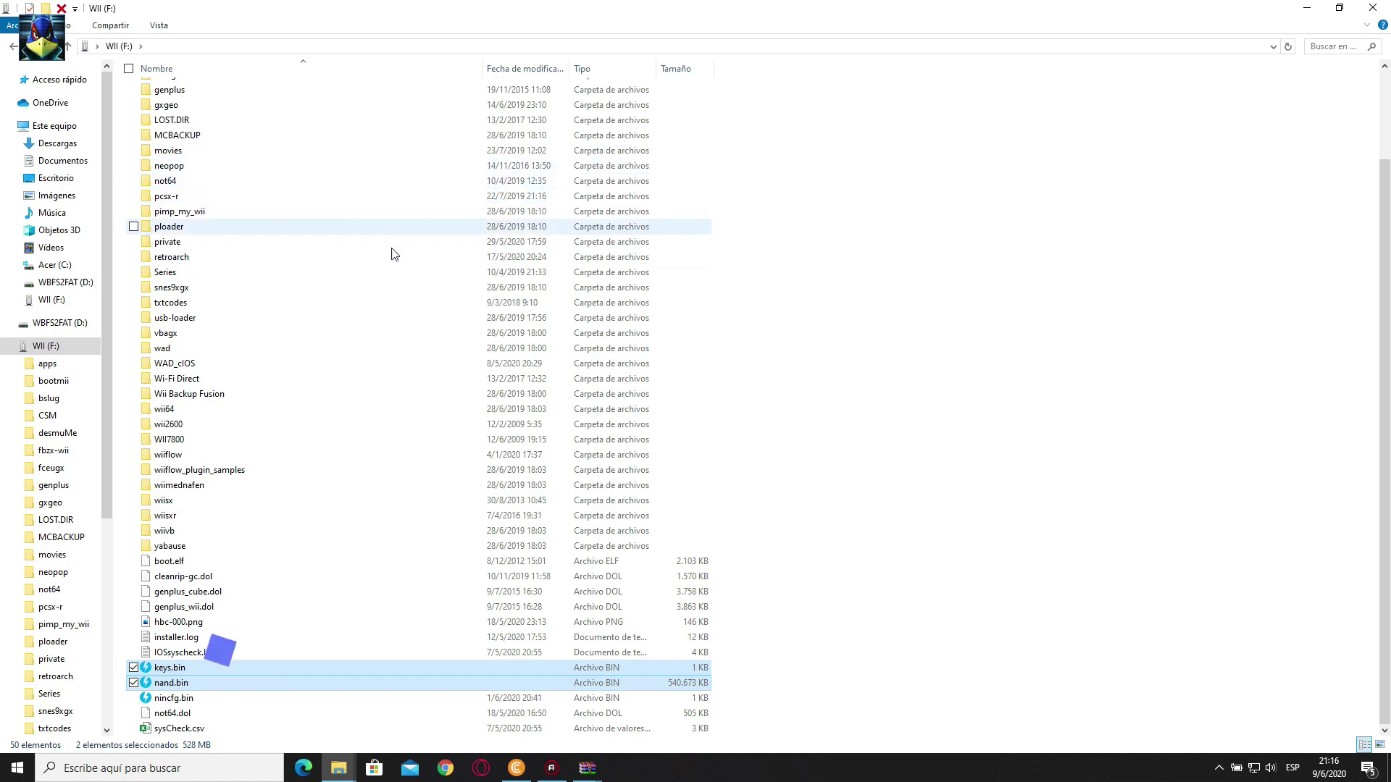
Minimize the WII (F:) window and safely eject the WII (F:) drive
left_click(1321, 8)
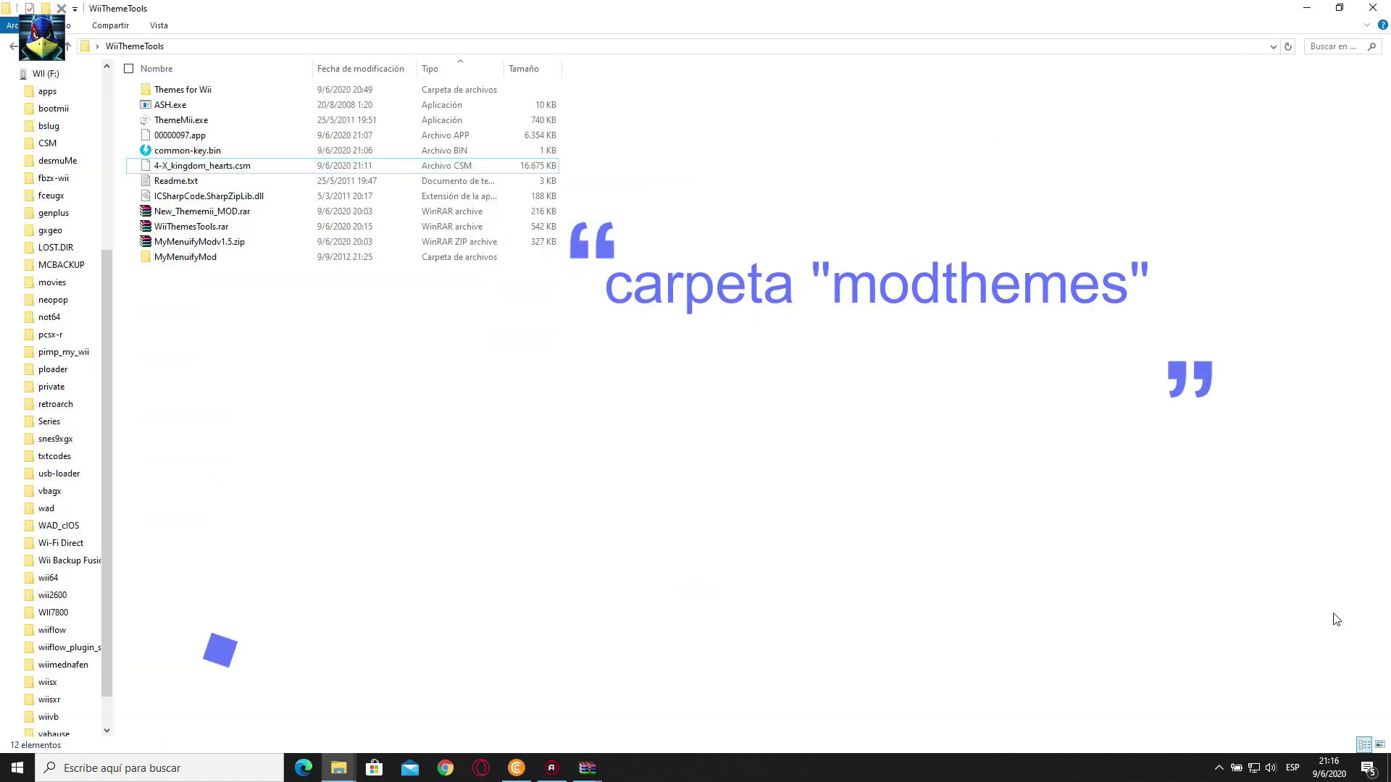
left_click(1218, 768)
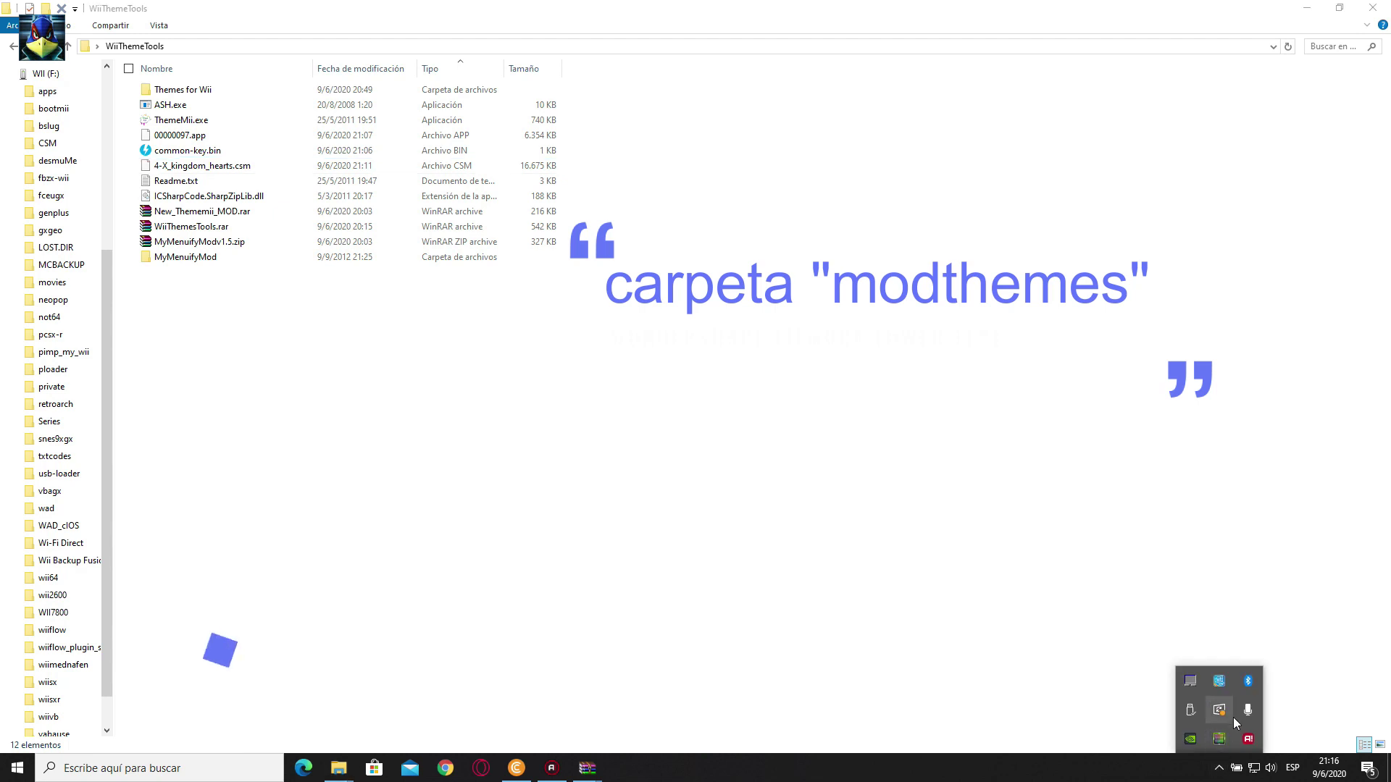
left_click(1188, 712)
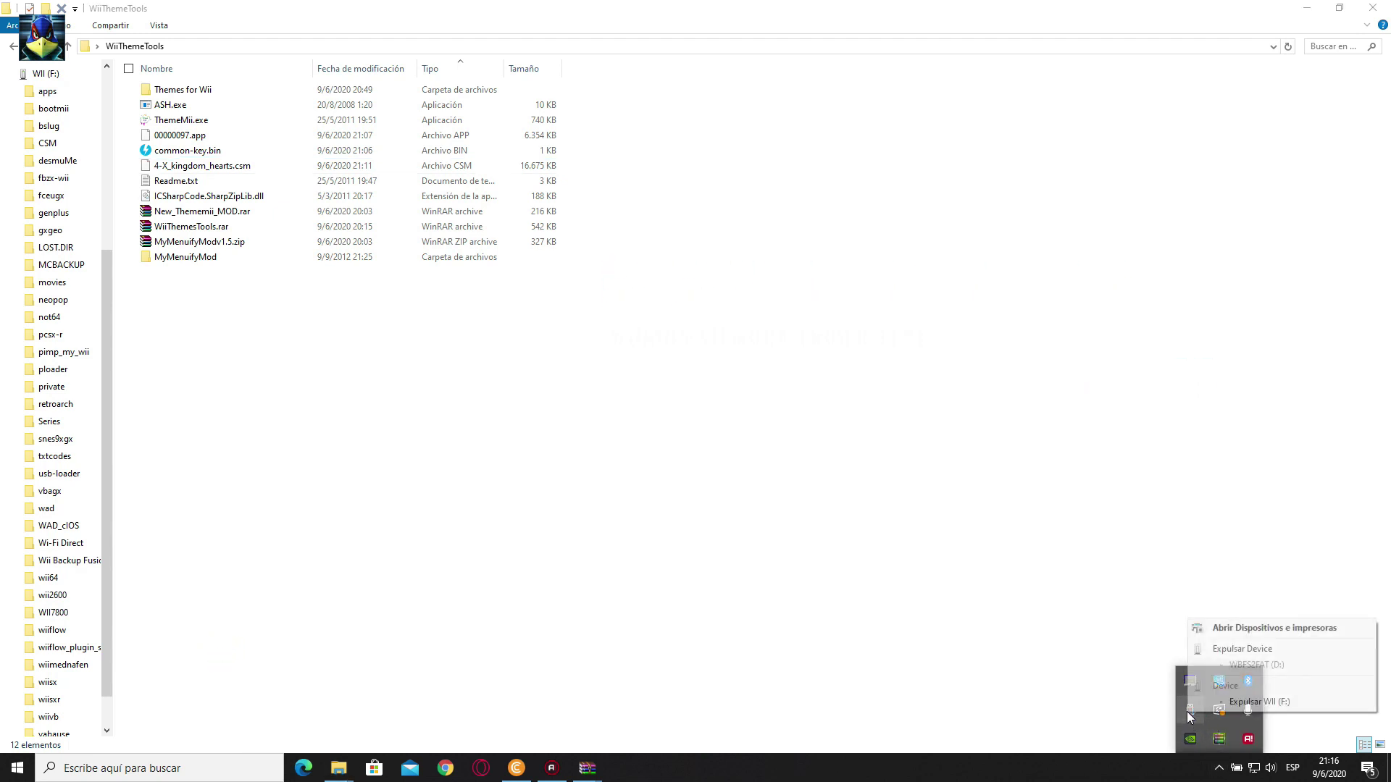
left_click(1281, 701)
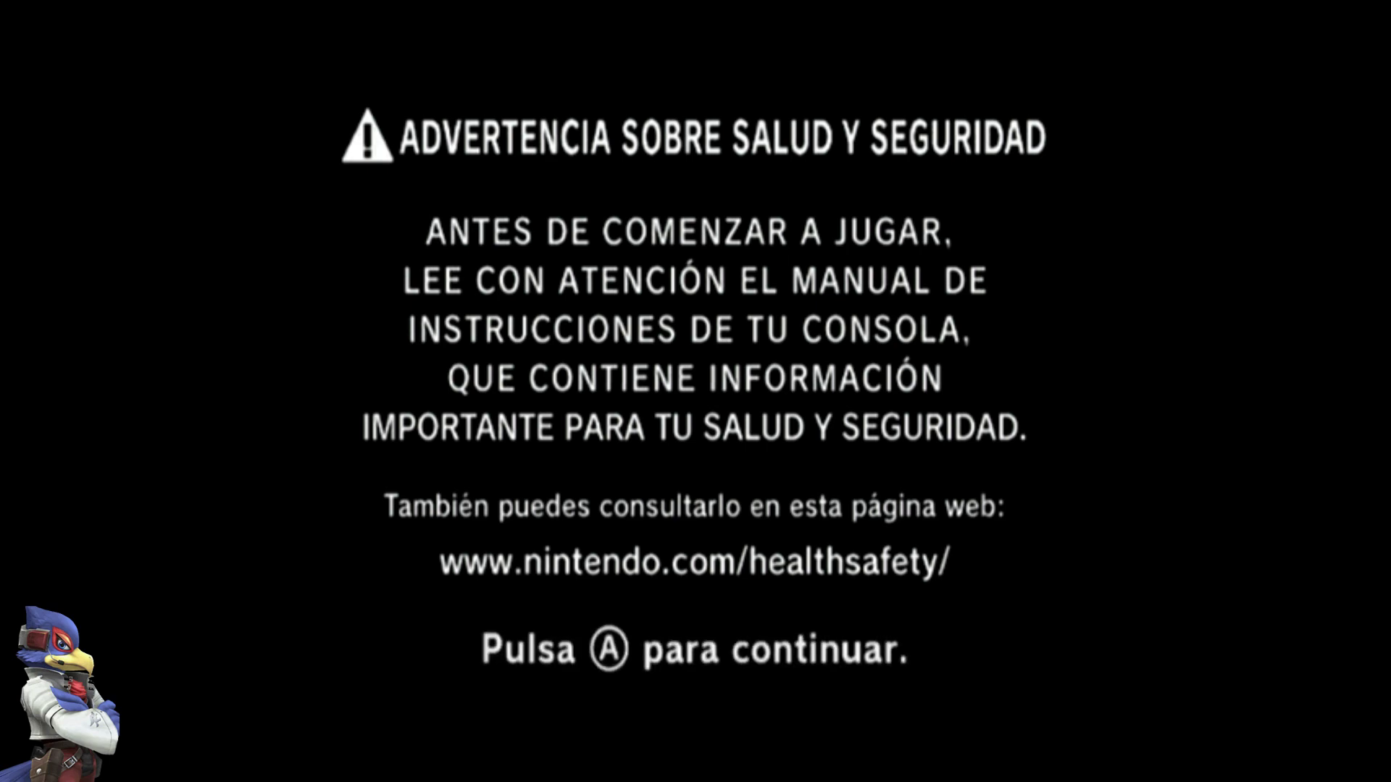
Switch to the Wii console, continue past the health and safety warning and start the Homebrew Channel from the Wii Menu
key("Return")
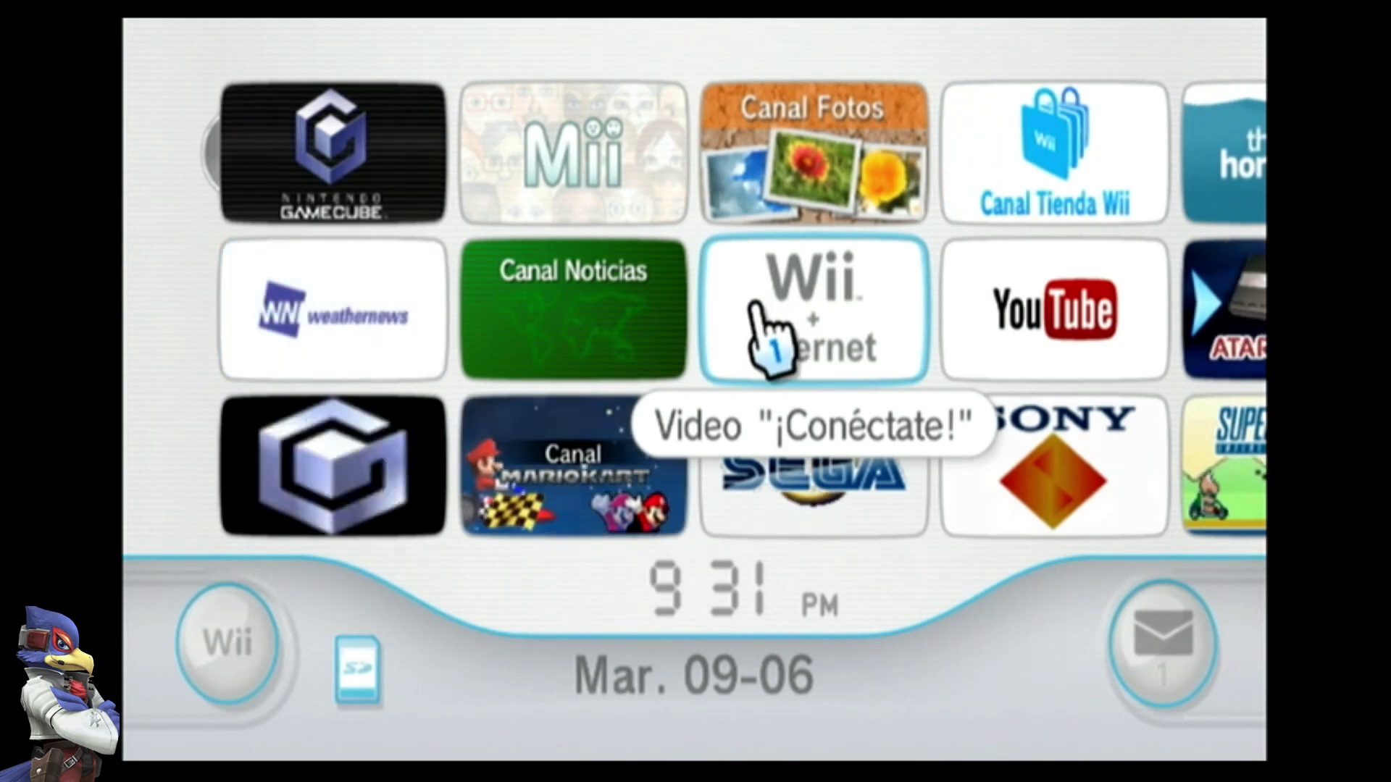
key("Right")
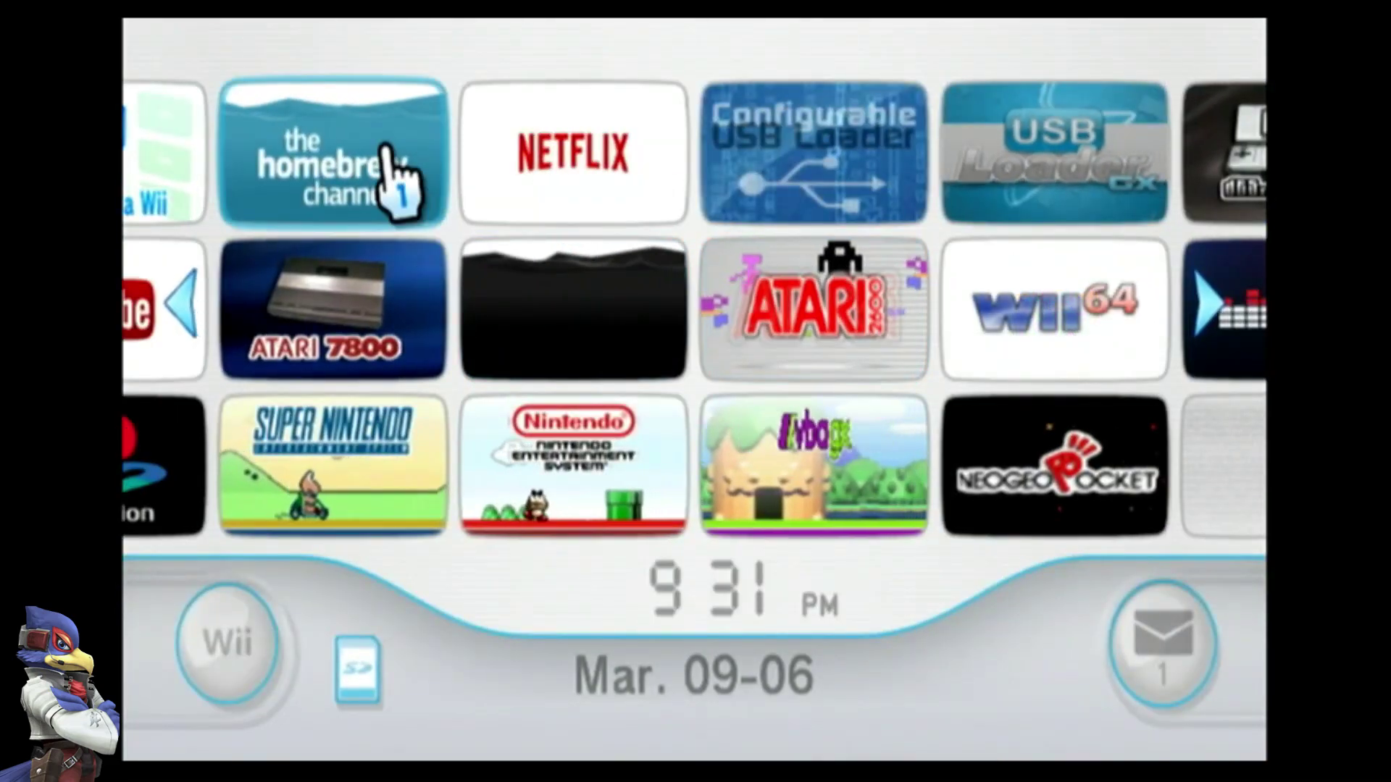
left_click(369, 174)
left_click(965, 652)
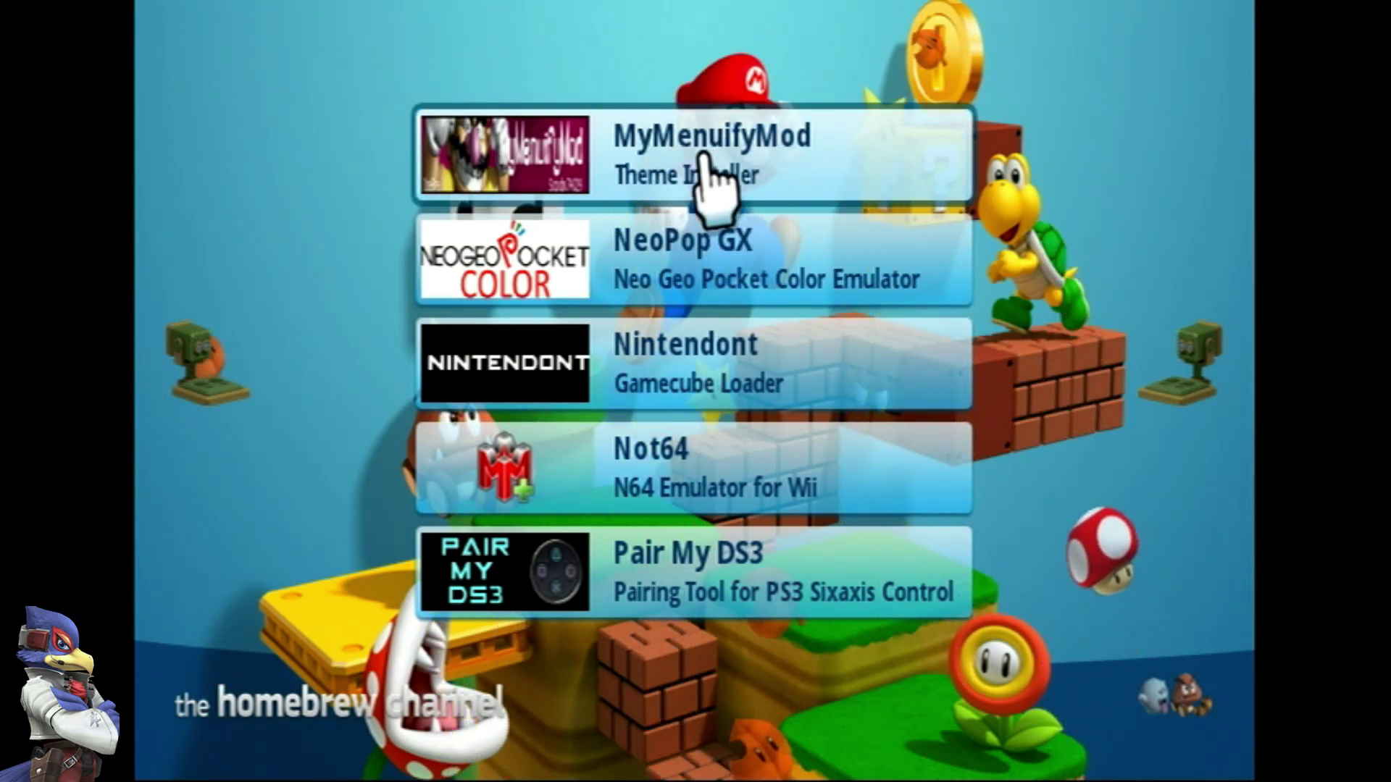
Load MyMenuifyMod from the Homebrew Channel and switch the IOS to load to IOS250
left_click(703, 163)
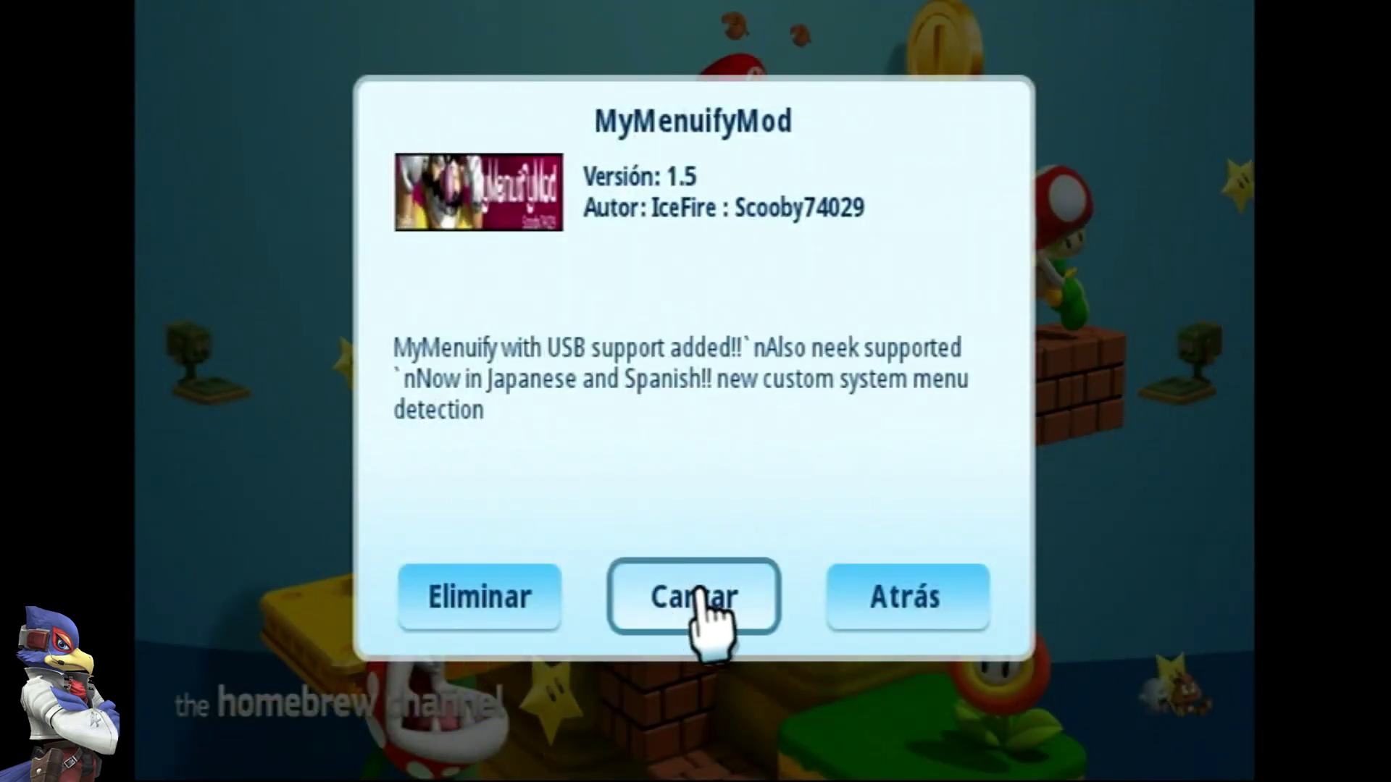
key("Escape")
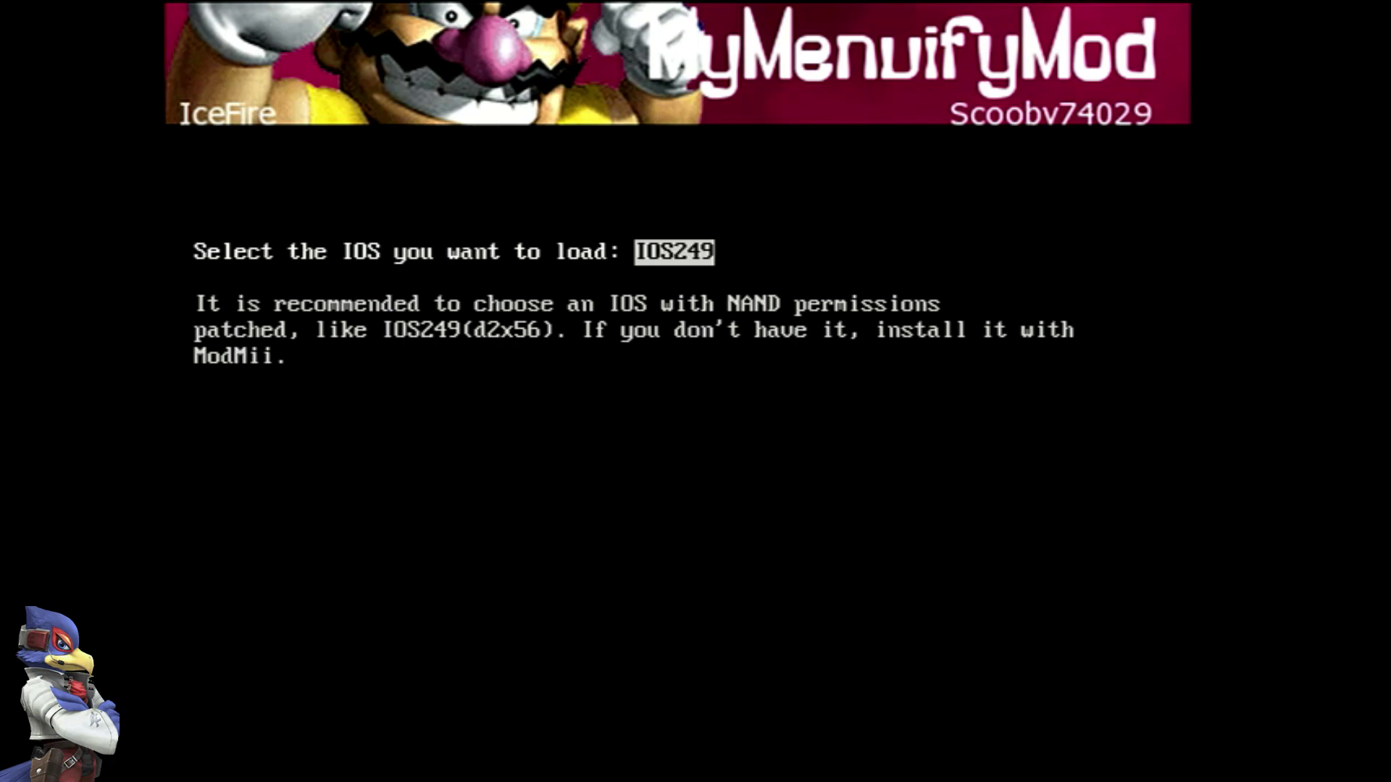
key("Right")
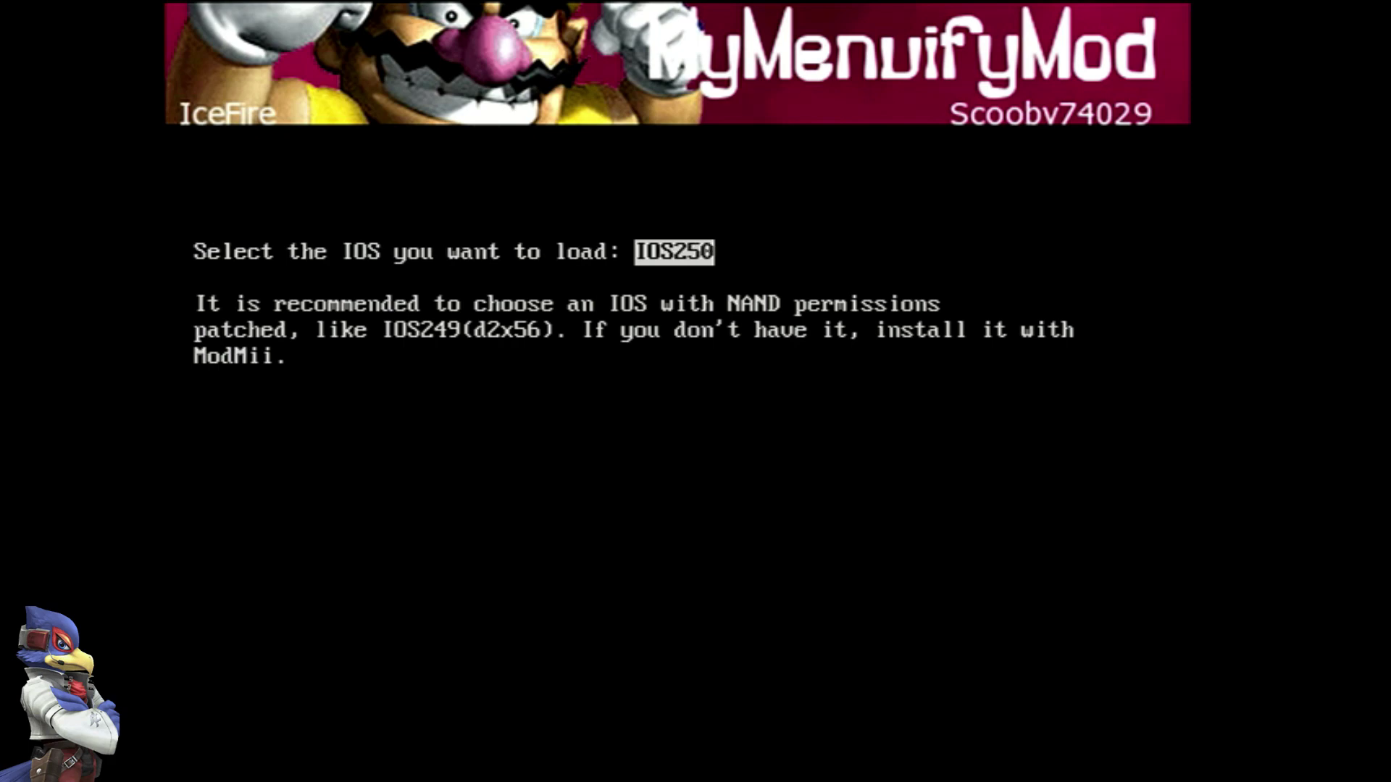